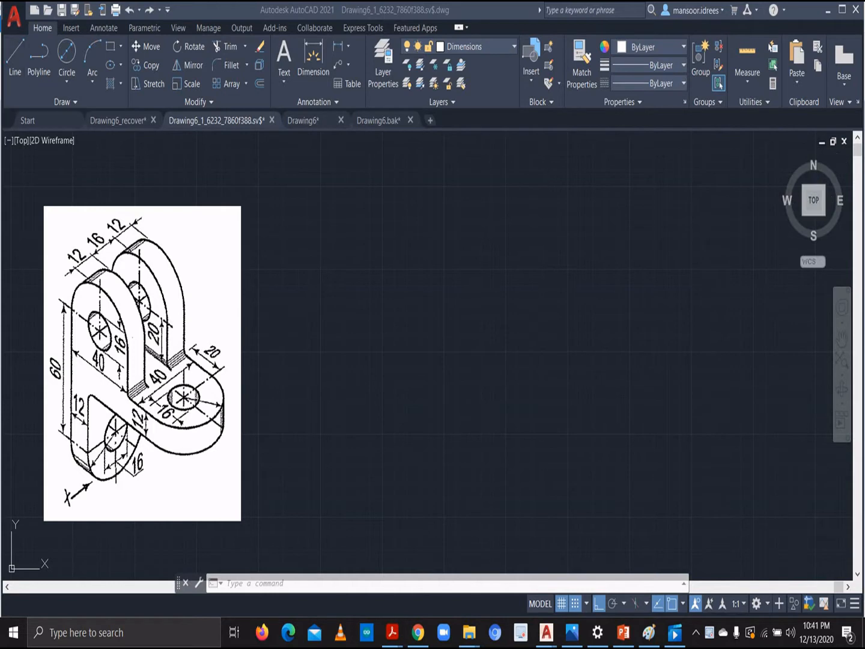
# Make the yellow Main Drawing layer the current layer, keeping its colour
pyautogui.click(512, 50)
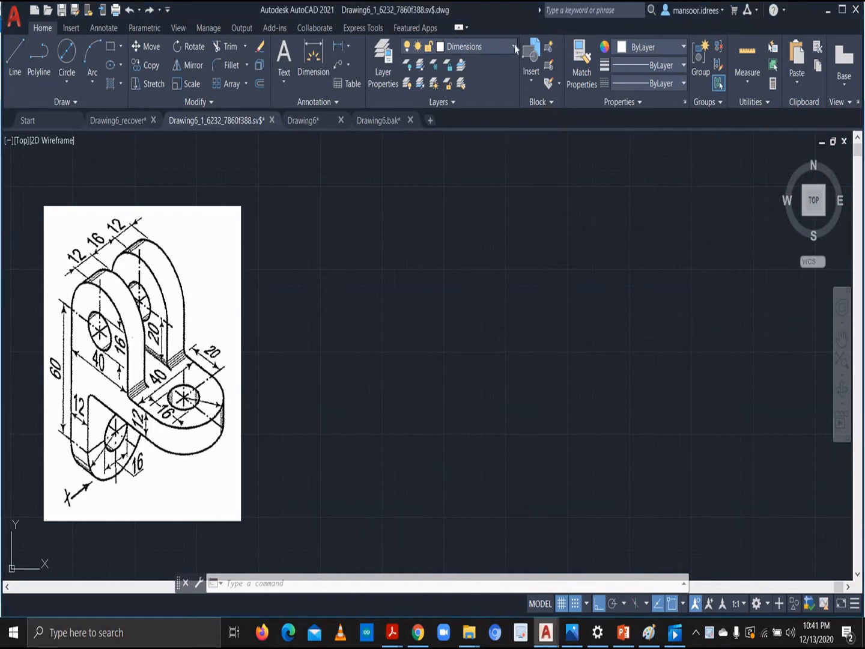
pyautogui.click(514, 46)
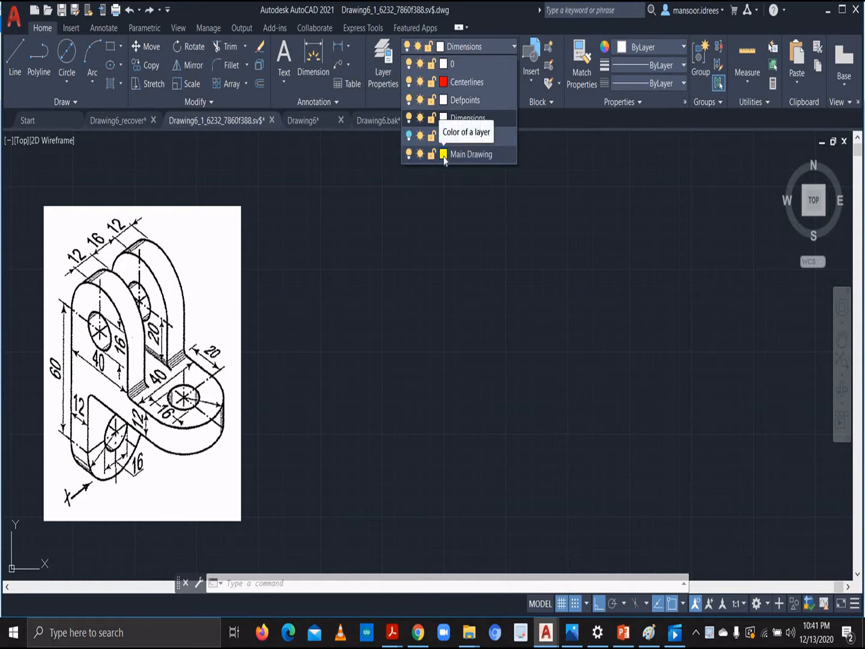
pyautogui.click(443, 155)
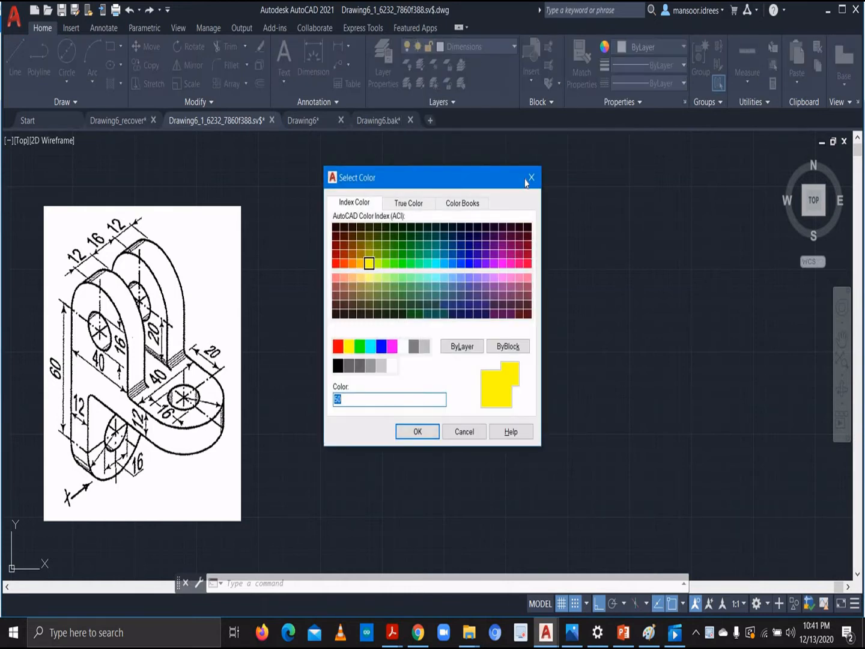
pyautogui.press('Return')
pyautogui.click(512, 48)
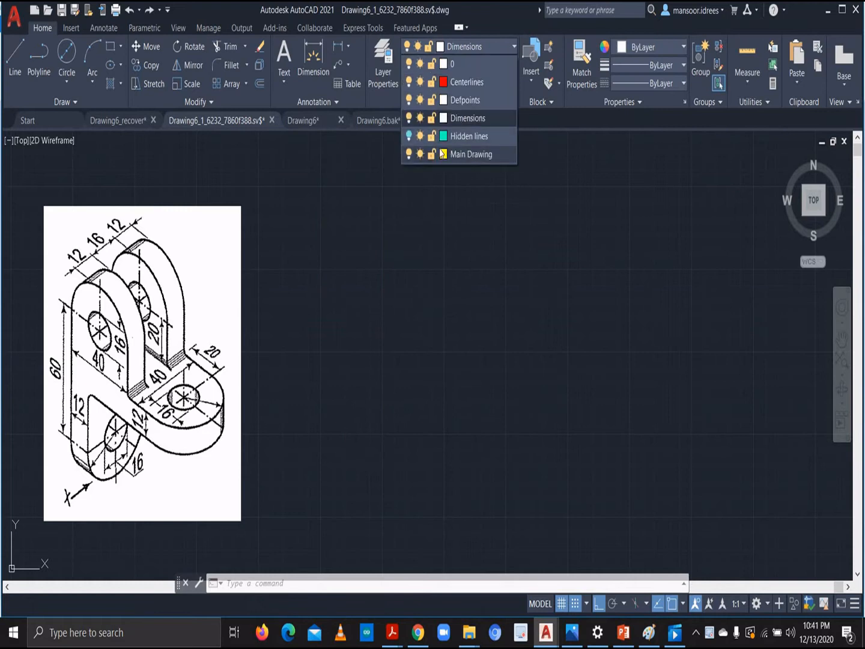
pyautogui.doubleClick(463, 152)
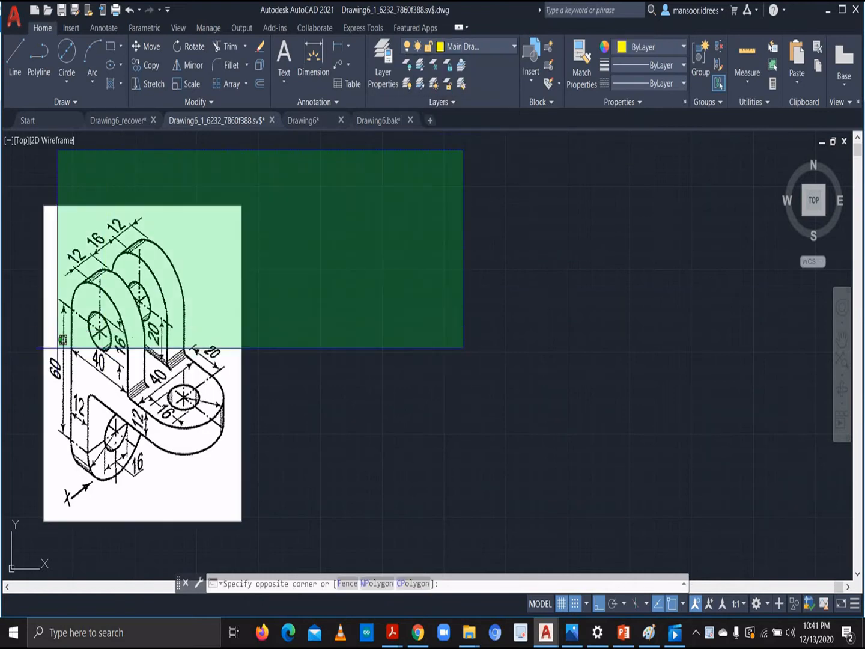
pyautogui.click(488, 280)
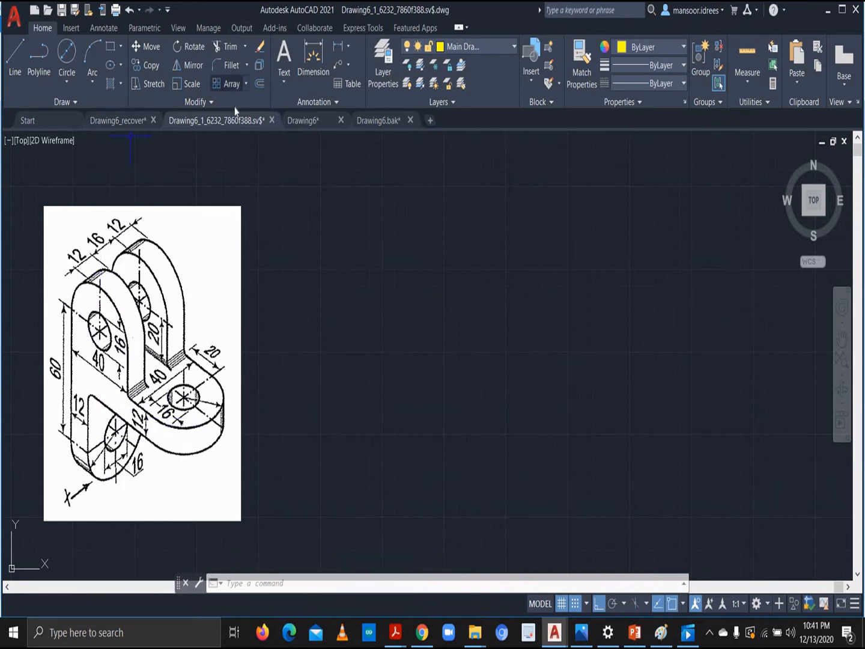
pyautogui.click(17, 57)
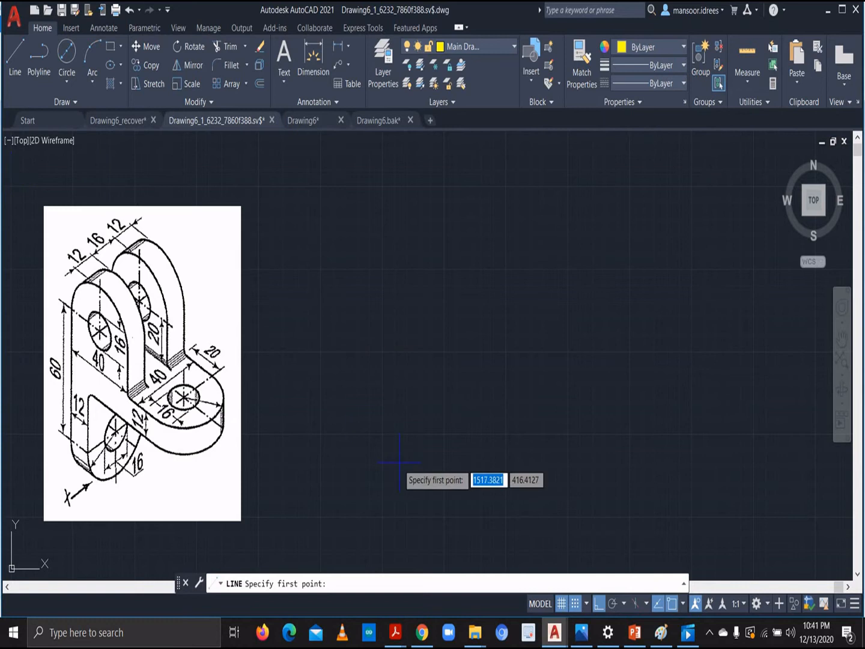
pyautogui.click(383, 518)
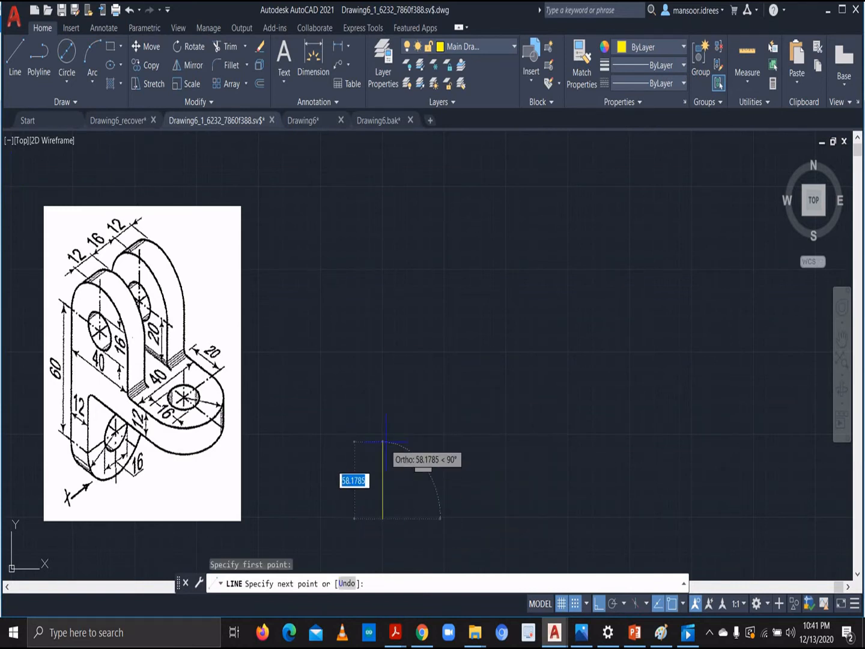
pyautogui.press('Escape')
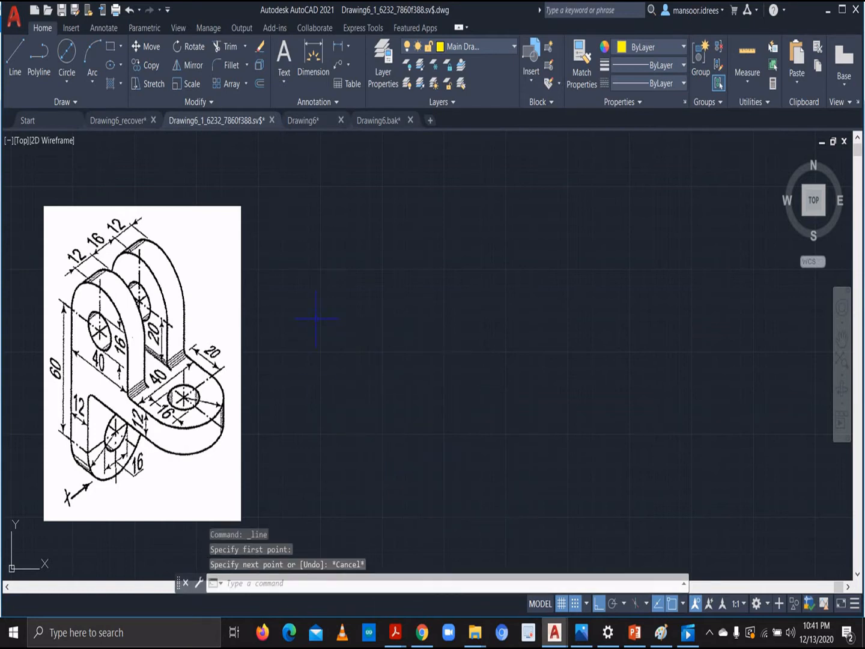
pyautogui.click(15, 56)
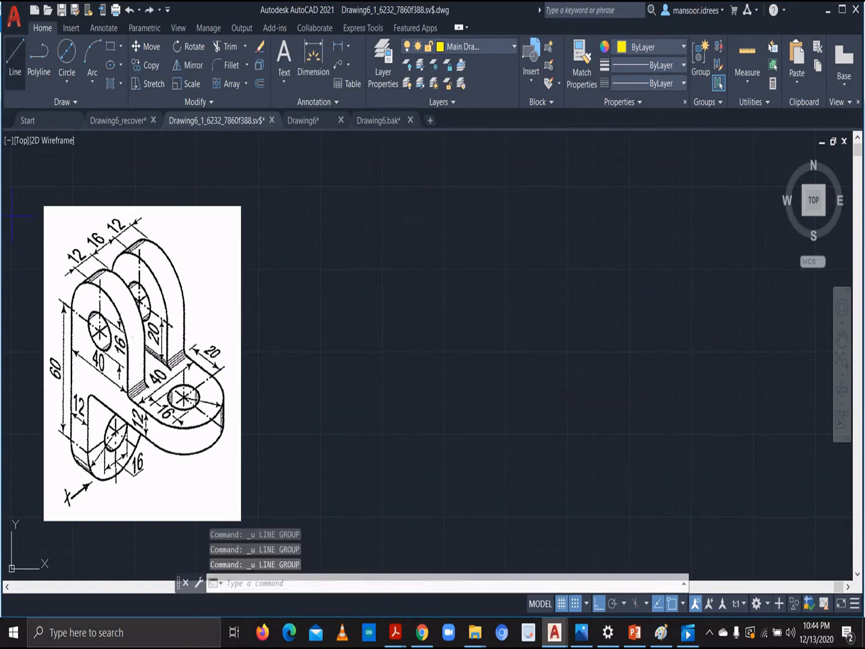
# Draw a 60-unit vertical line upwards beside the reference image, followed by a 40-unit horizontal line to the right
pyautogui.click(15, 55)
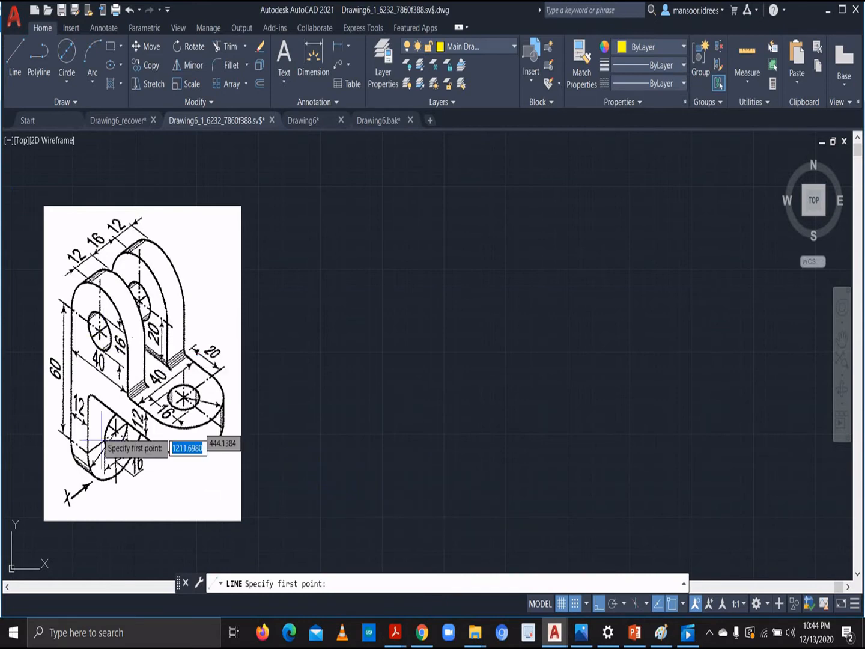
pyautogui.click(349, 497)
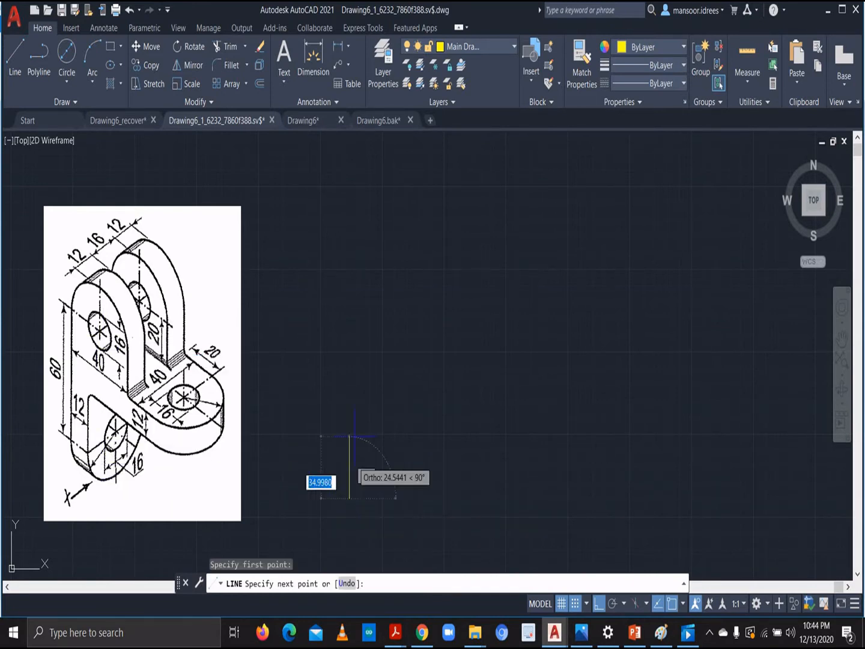
pyautogui.write('60')
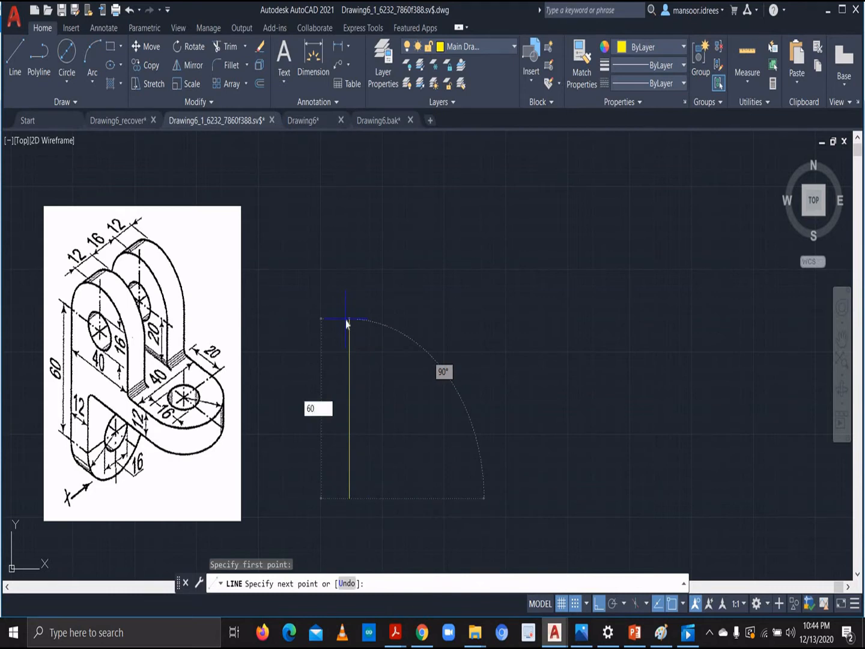
pyautogui.press('Return')
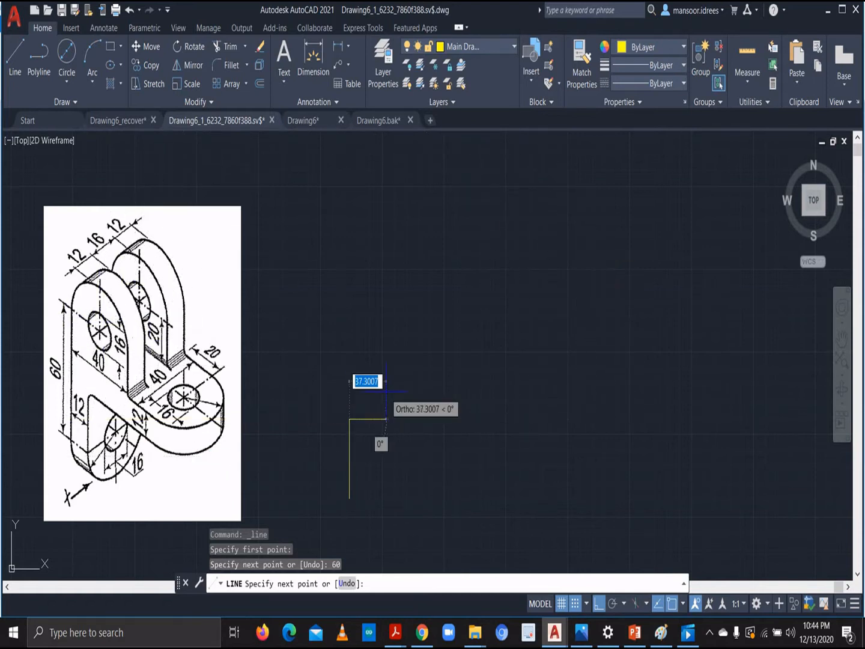
pyautogui.write('40')
pyautogui.press('Return')
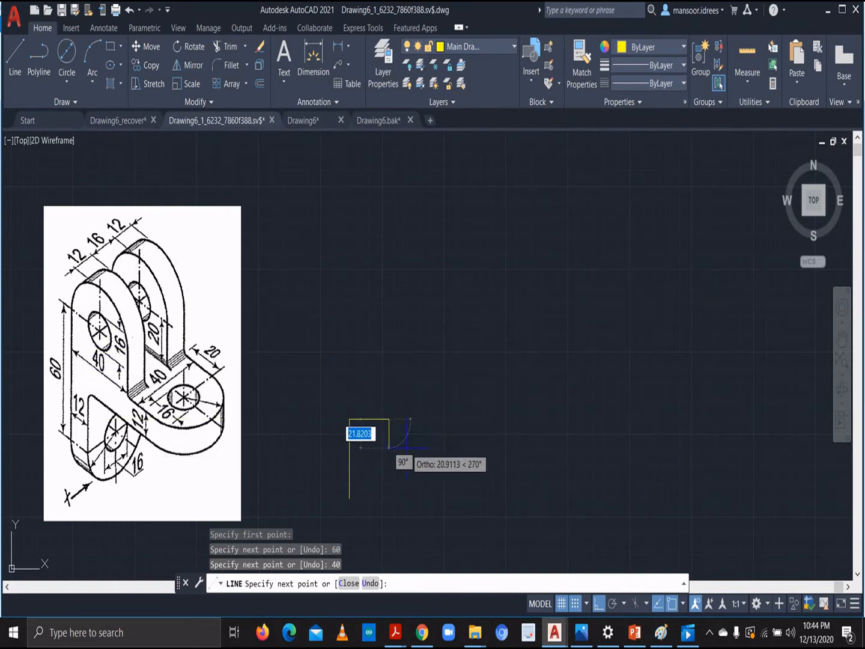
# Continue the outline with line segments 20 units down, 40 units right and 12 units down
pyautogui.write('20')
pyautogui.press('Return')
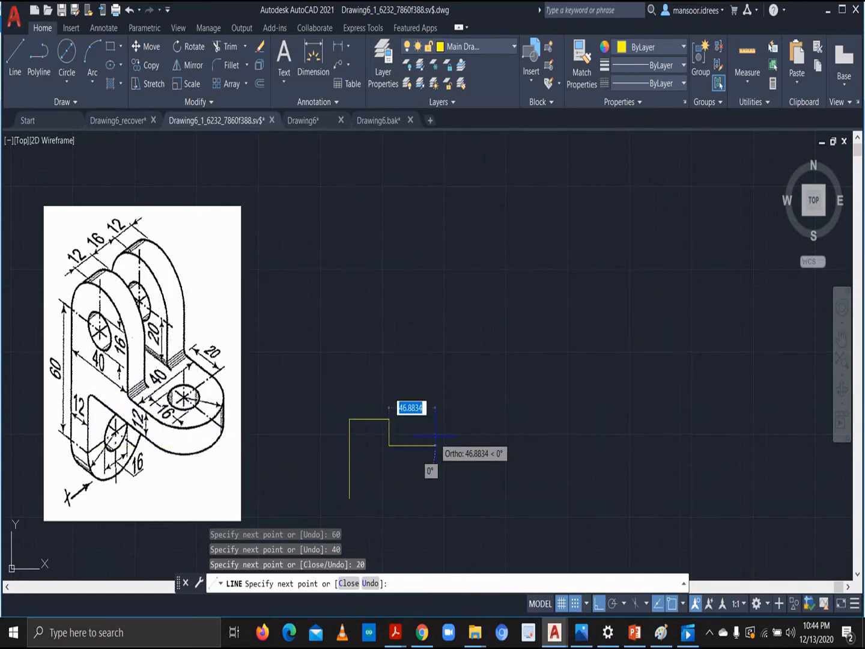
pyautogui.write('40')
pyautogui.press('Return')
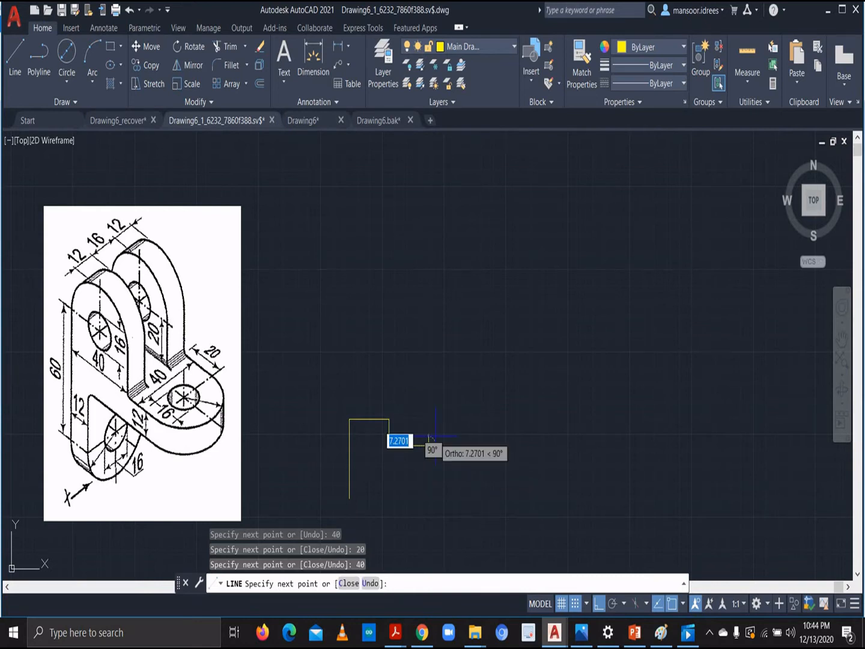
pyautogui.write('12')
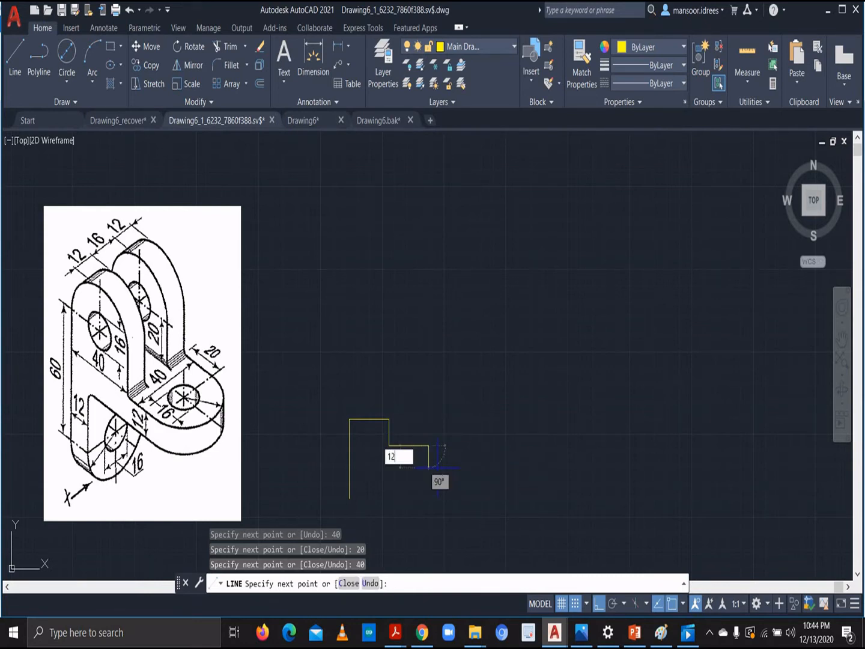
pyautogui.press('Return')
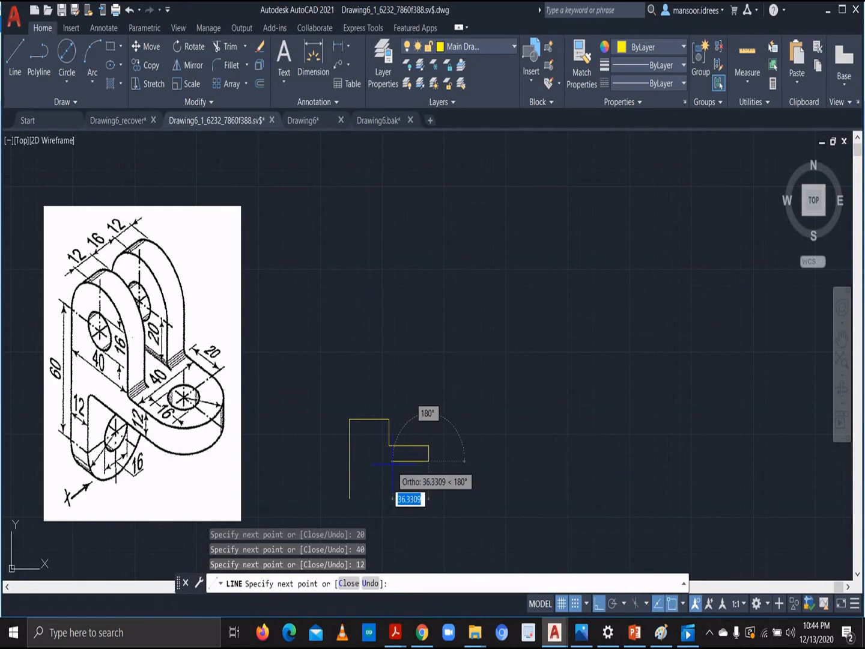
# Draw the base's lower edge leftwards until it crosses the 60-unit vertical line, and end the outline there
pyautogui.write('4')
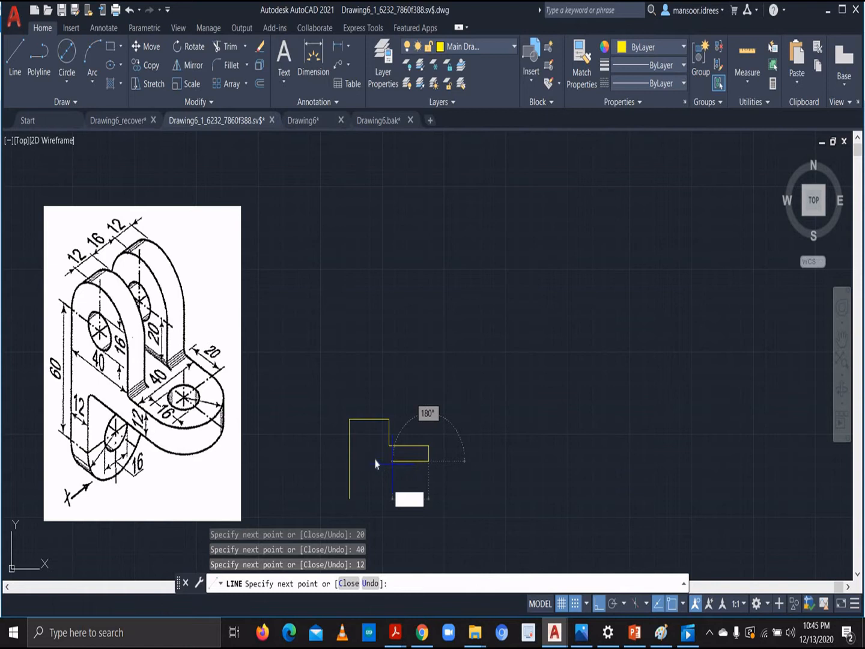
pyautogui.press('Escape')
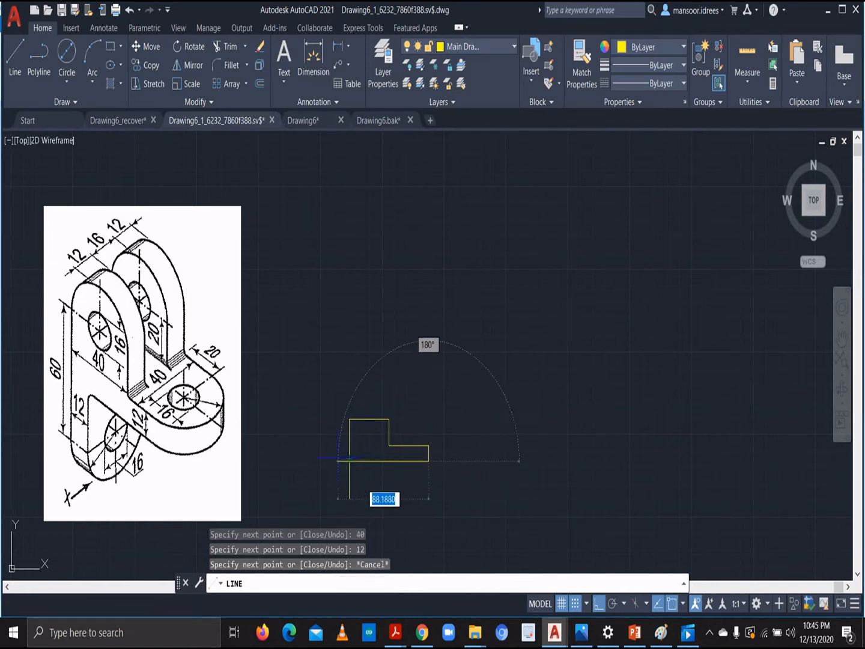
pyautogui.press('Escape')
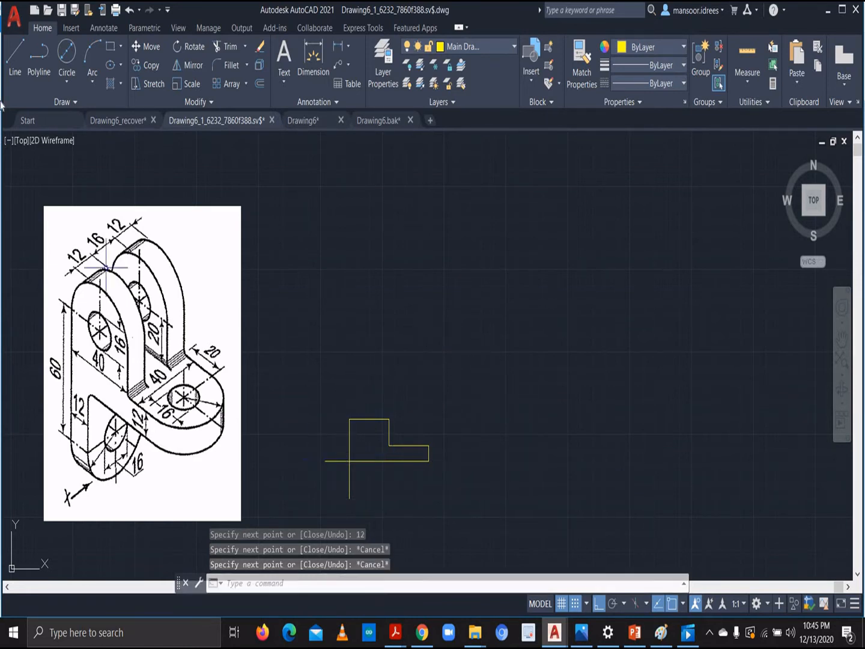
# Try a 12-unit horizontal line from near the crossing of the lower edge and the 60-unit vertical line, and undo it
pyautogui.click(15, 54)
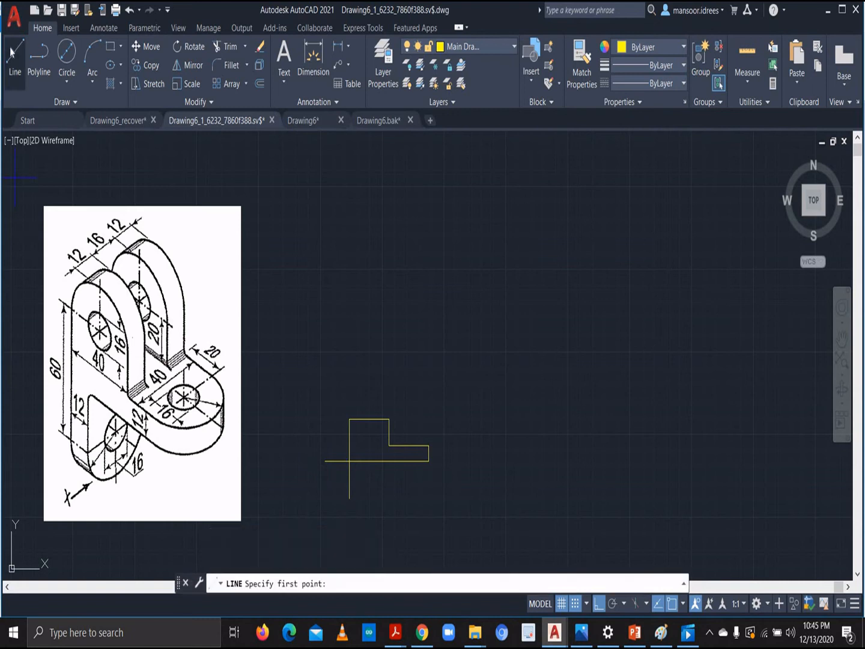
pyautogui.click(349, 461)
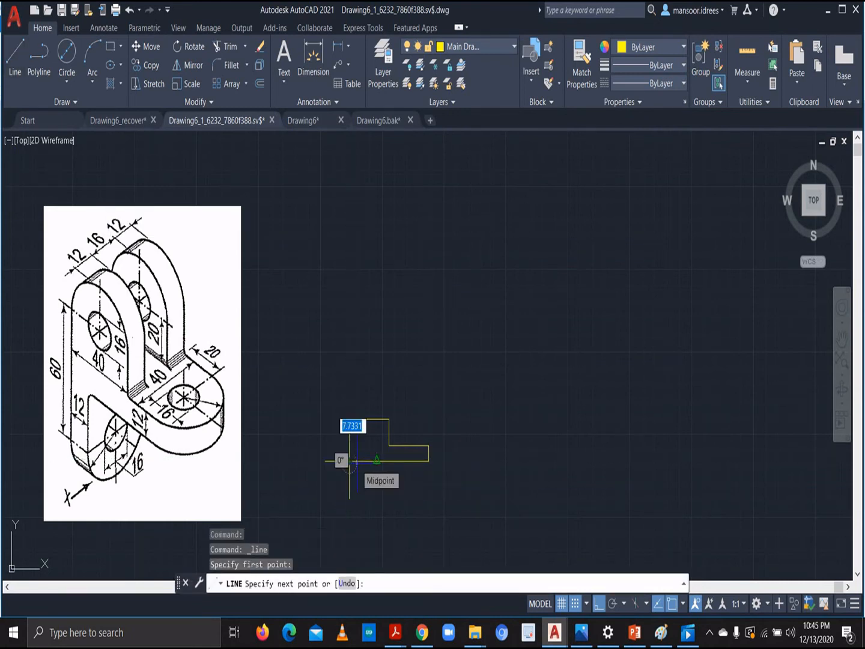
pyautogui.write('12')
pyautogui.press('Return')
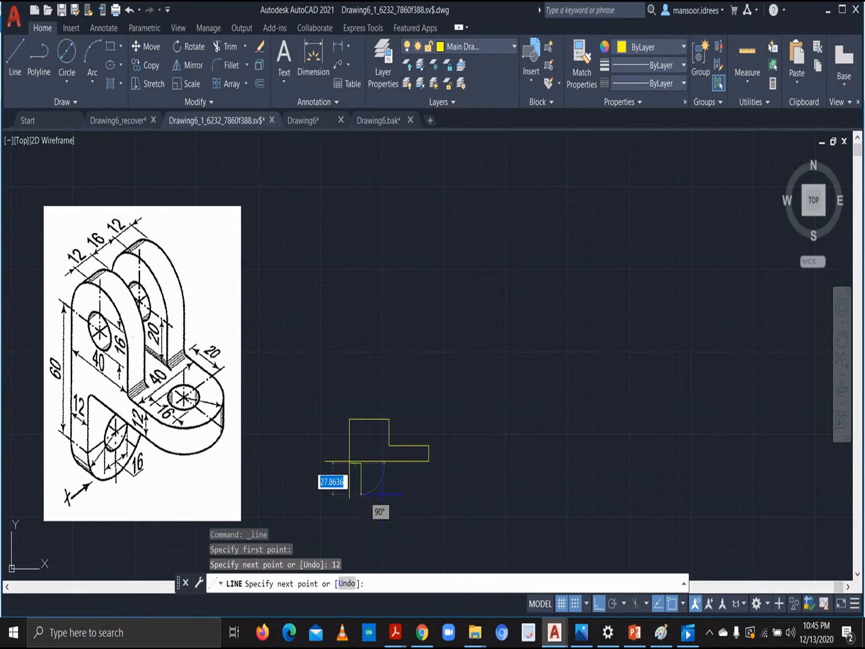
pyautogui.press('Escape')
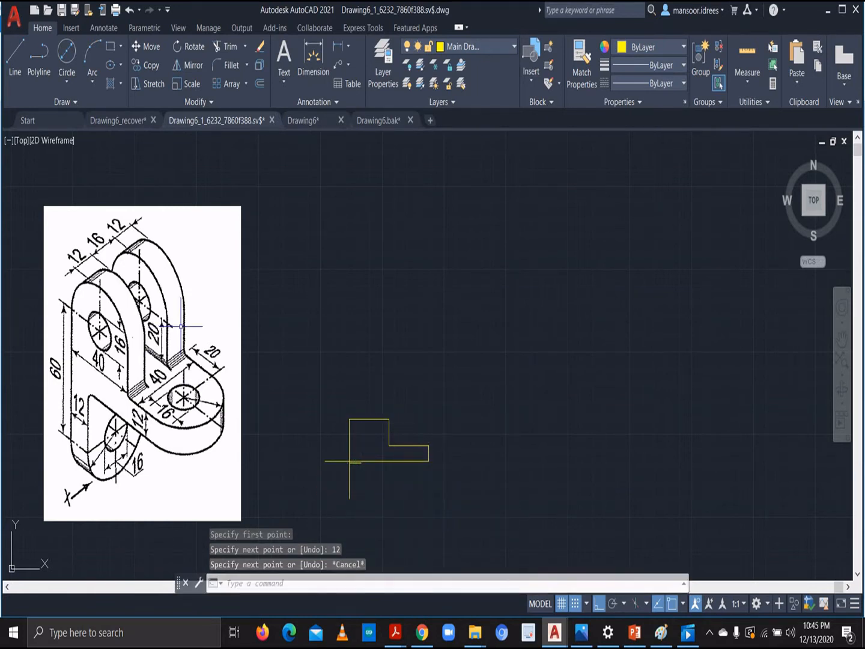
pyautogui.hotkey('ctrl', 'z')
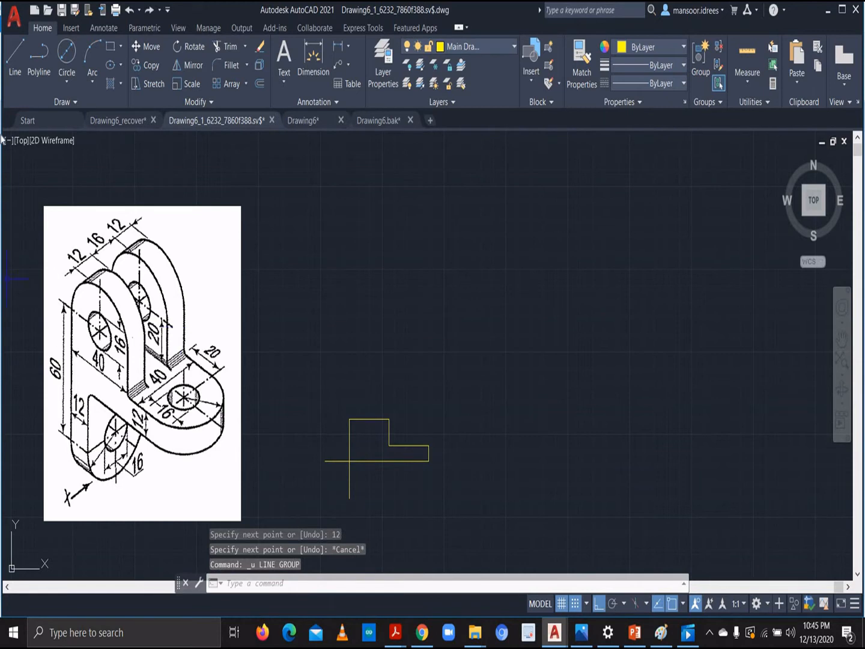
# From the crossing of the lower edge and the 60-unit vertical line, draw lines 12 units right and 40 units down
pyautogui.click(15, 57)
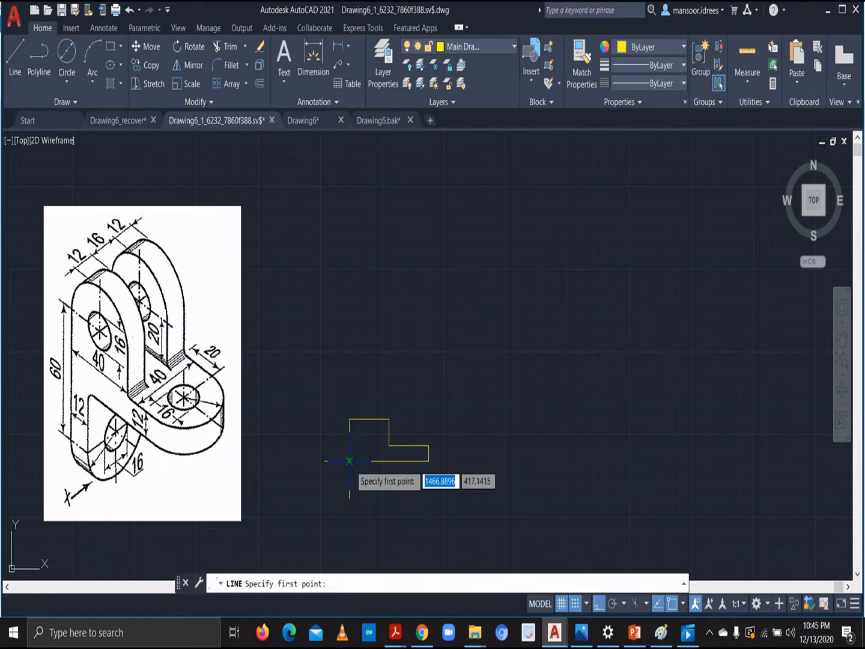
pyautogui.click(349, 461)
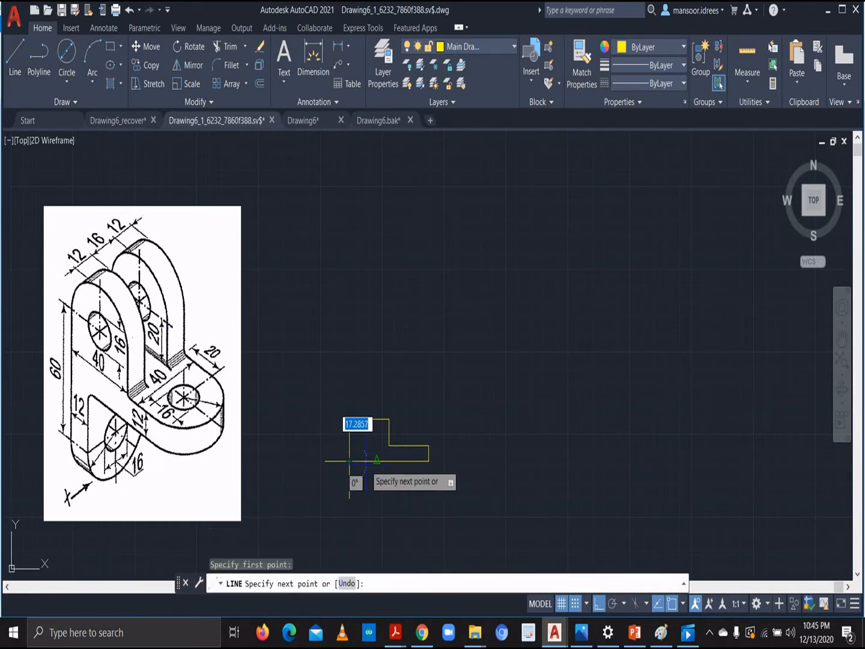
pyautogui.write('12')
pyautogui.press('Return')
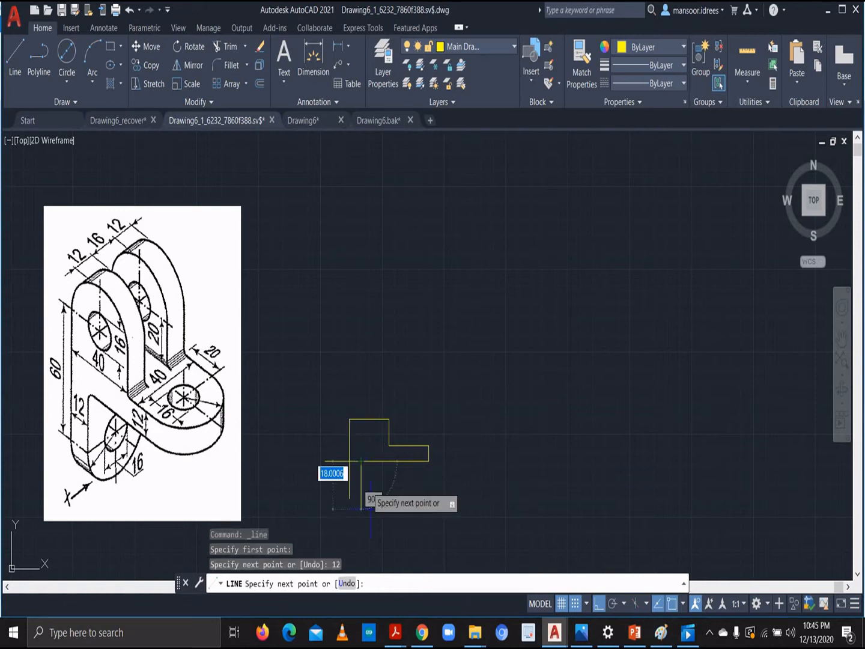
pyautogui.write('40')
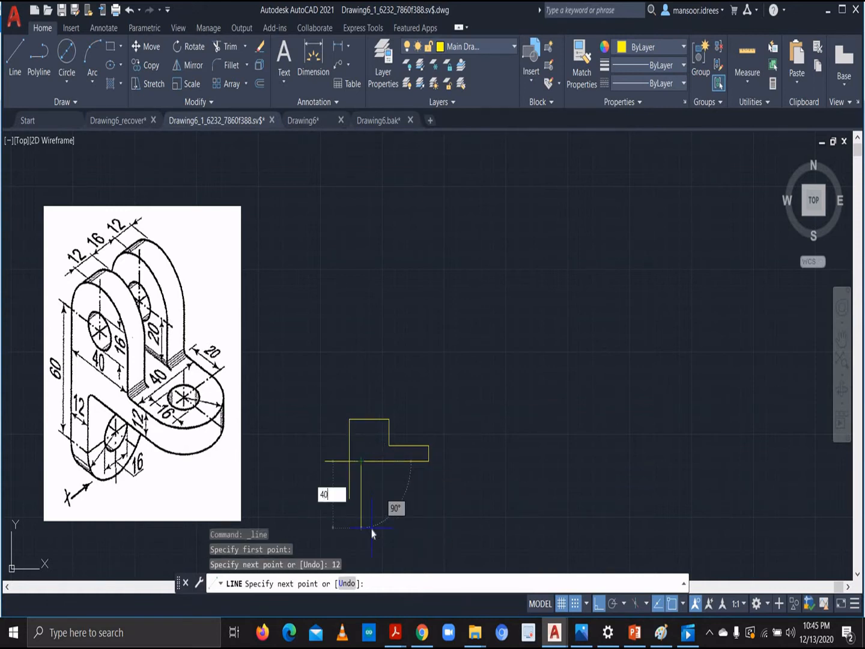
pyautogui.press('Return')
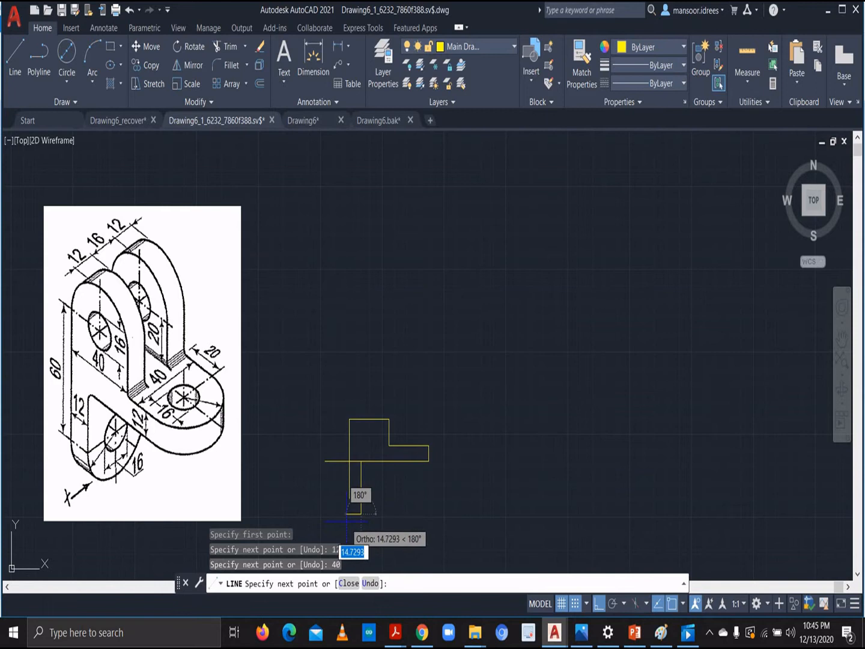
# Continue the lower leg's outline with segments 12 units left and 10 units up
pyautogui.write('12')
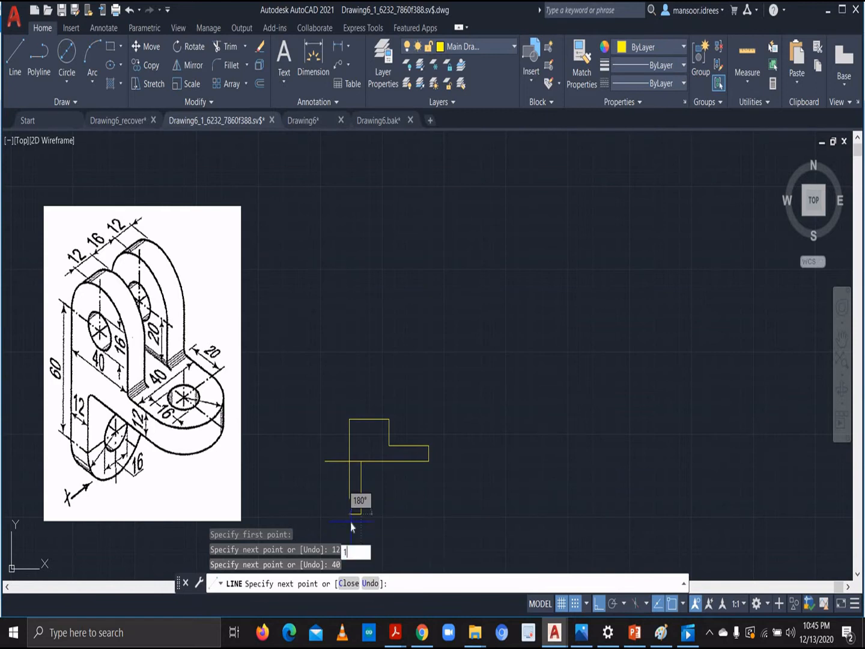
pyautogui.press('Return')
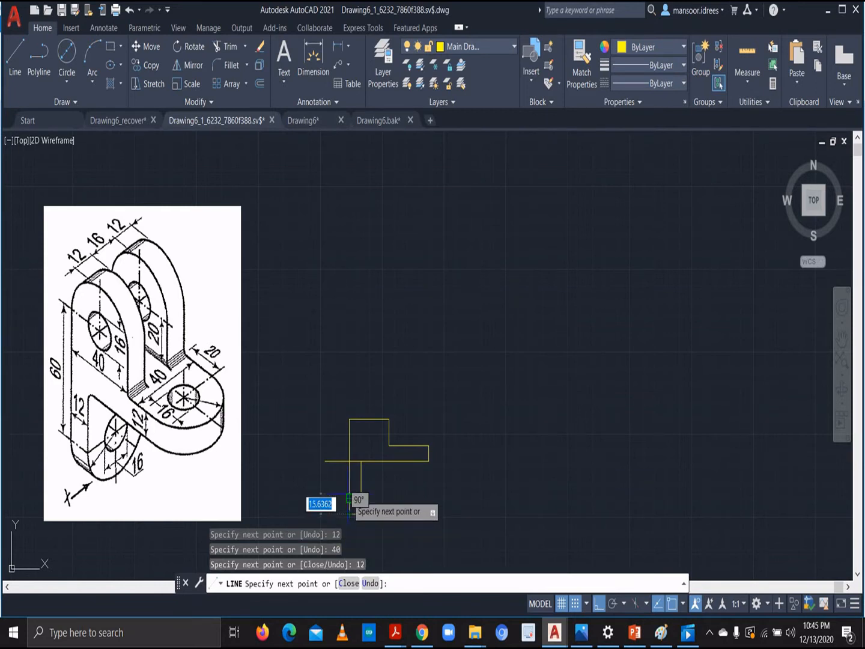
pyautogui.write('10')
pyautogui.press('Return')
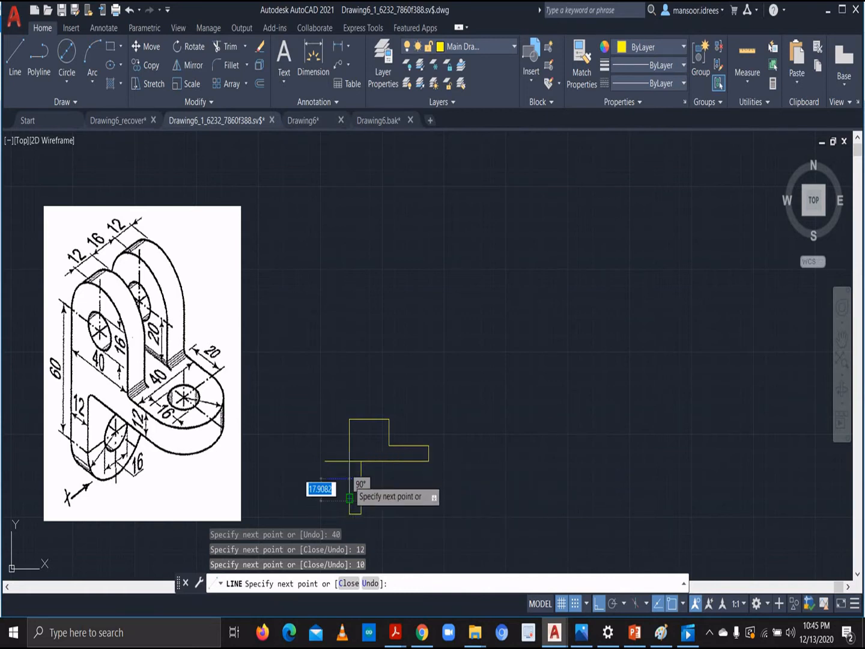
# Add another 10-unit upward segment along the lower leg's outer edge and end the outline there
pyautogui.write('10')
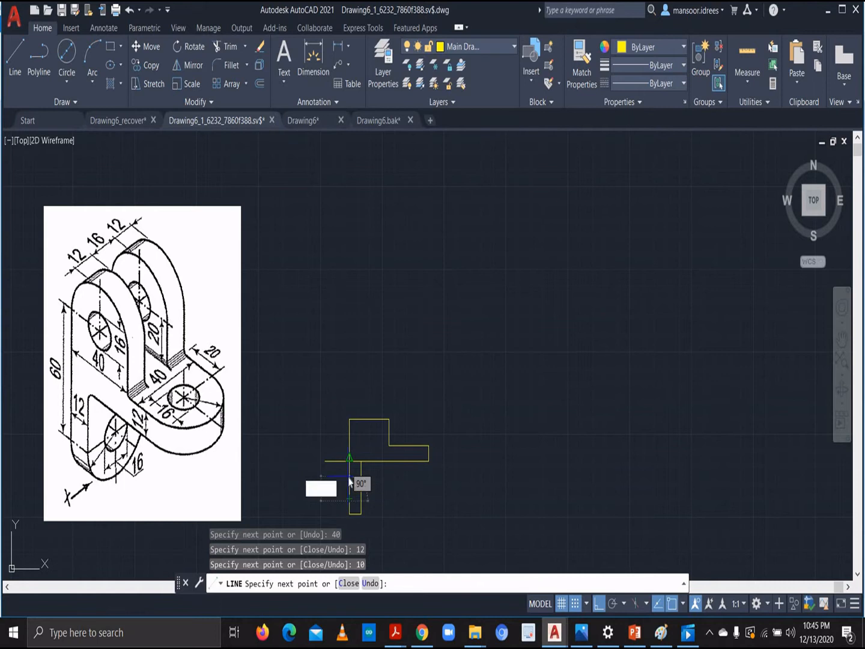
pyautogui.press('Return')
pyautogui.press('Escape')
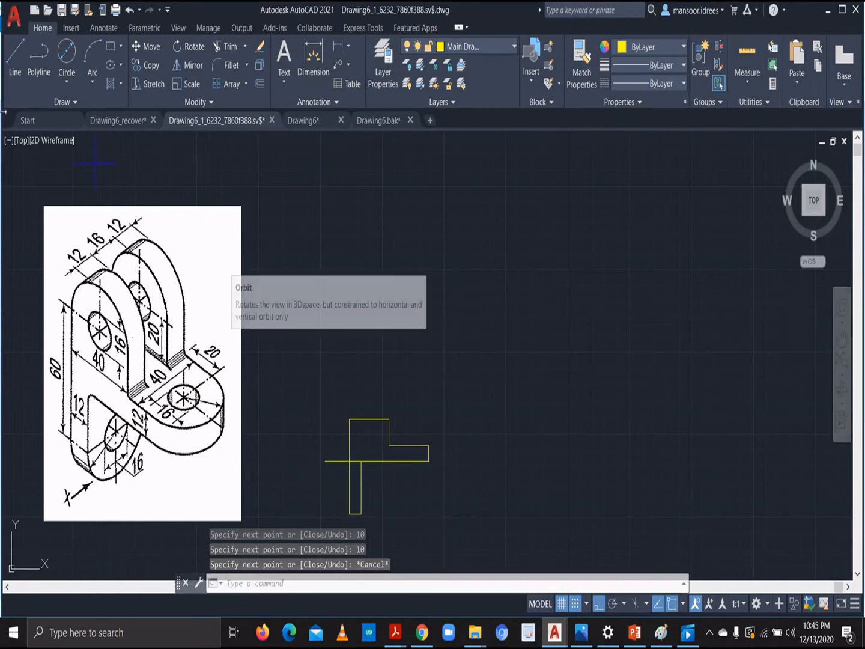
# Trim the base's lower edge where it overhangs beyond the outer vertical line and where it crosses the lower leg
pyautogui.click(226, 46)
pyautogui.click(334, 460)
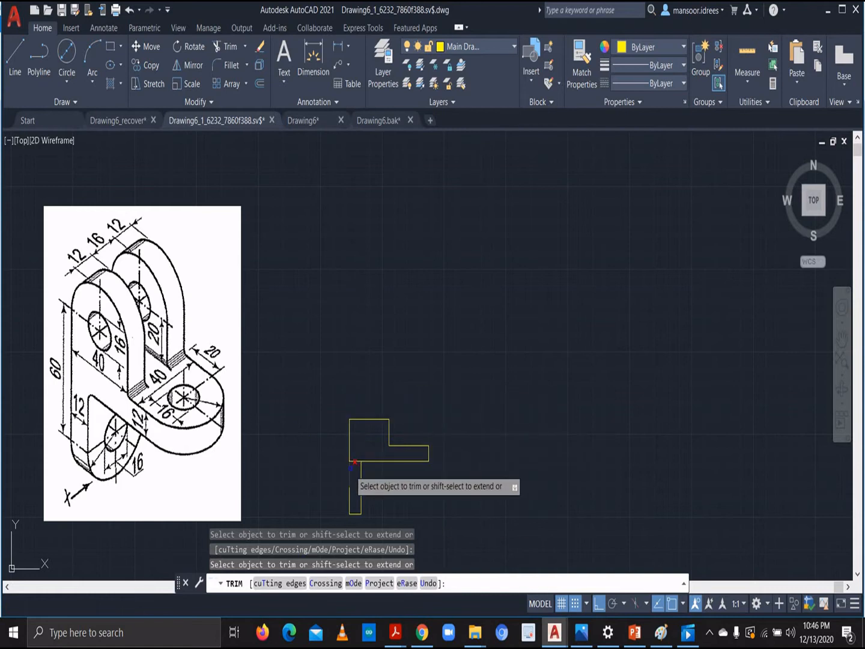
pyautogui.click(354, 460)
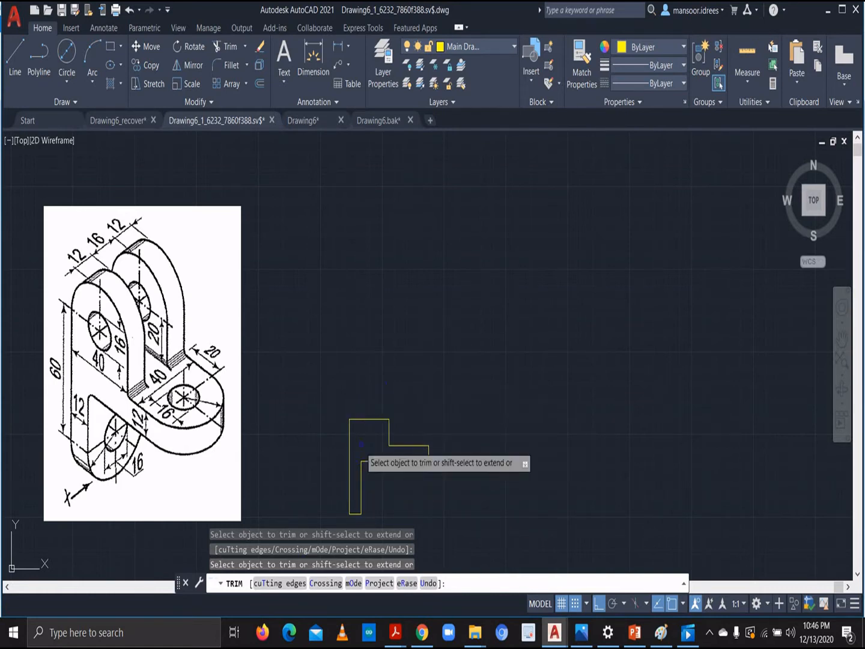
# Round the upright's top with a Start, Center, End semicircular arc of radius 20, centred on the top edge's midpoint
pyautogui.click(93, 85)
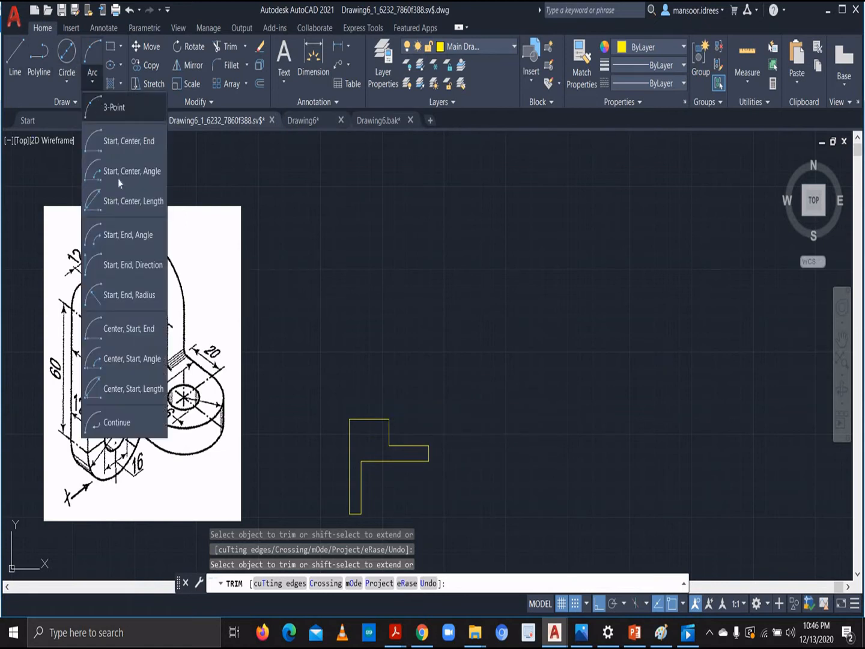
pyautogui.click(126, 143)
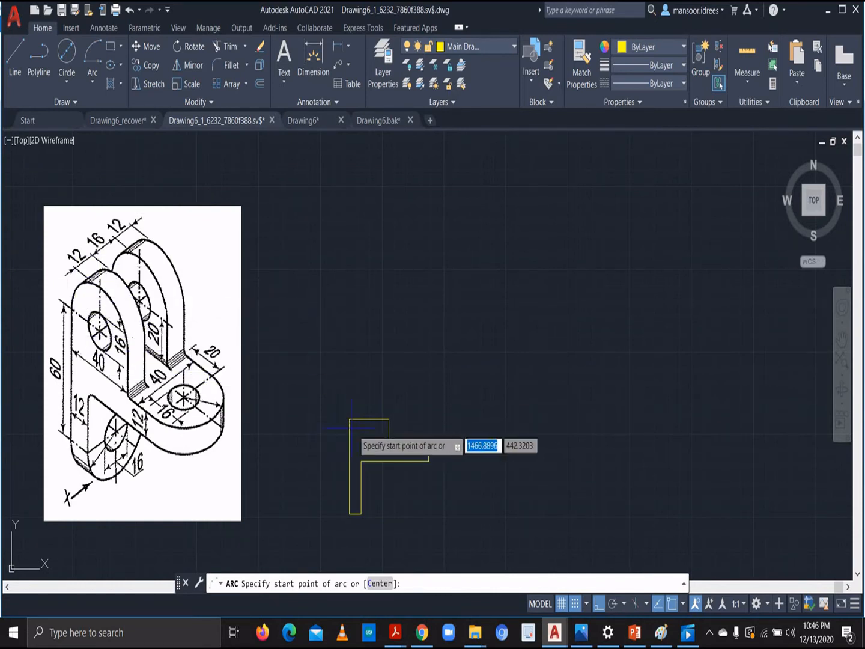
pyautogui.click(389, 419)
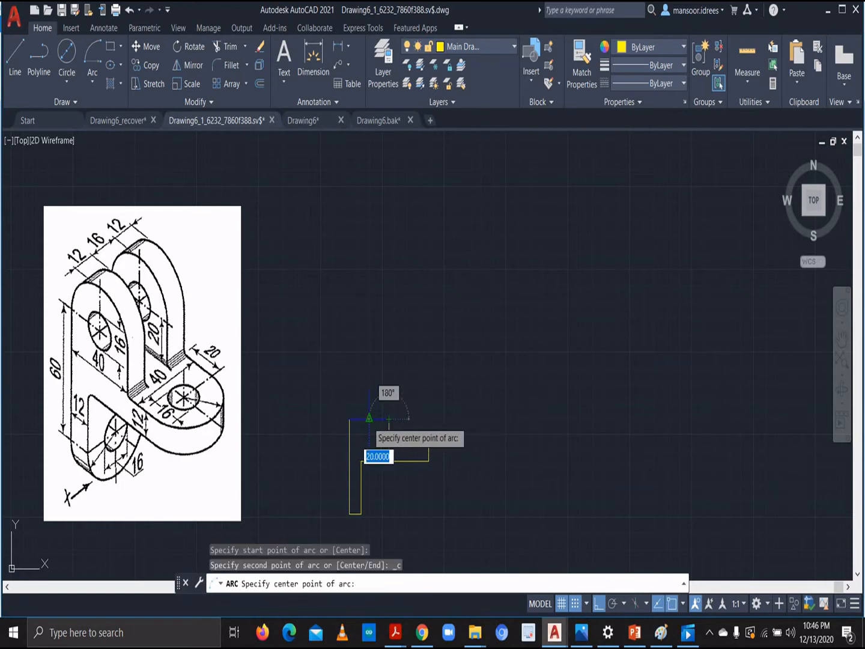
pyautogui.click(369, 418)
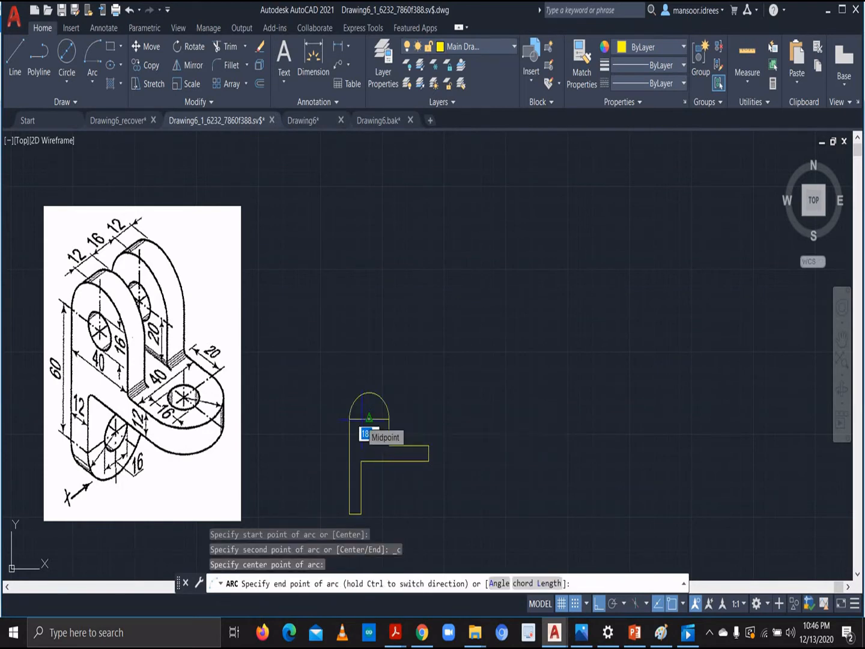
pyautogui.click(359, 409)
pyautogui.press('Escape')
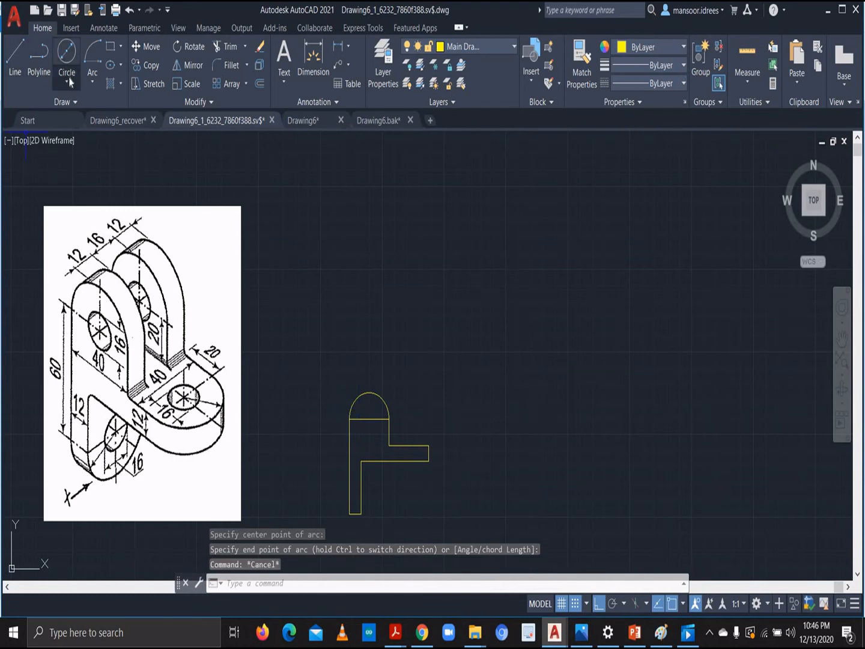
# Draw a 16-unit diameter circle for the hole, centred on the midpoint of the upright's straight top edge
pyautogui.click(67, 54)
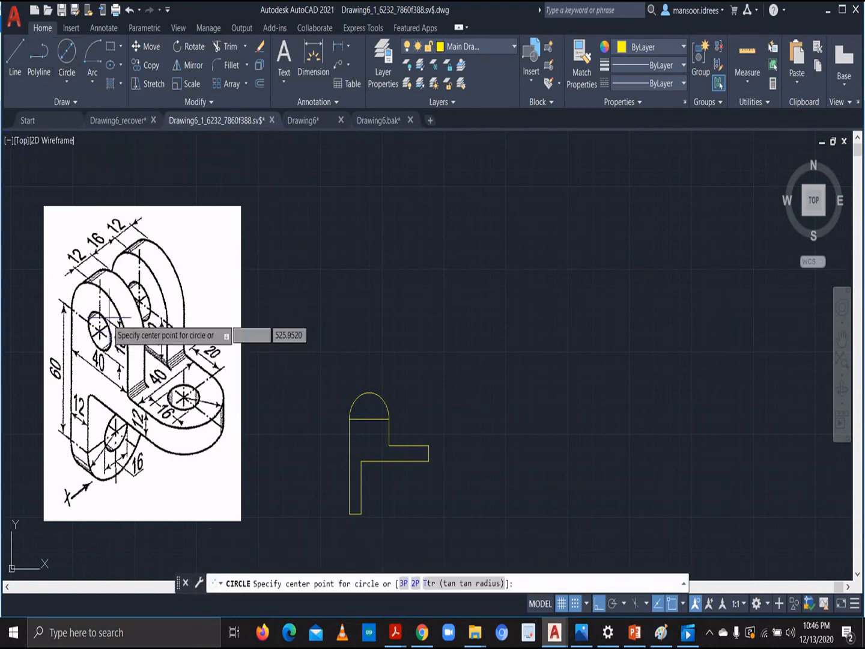
pyautogui.click(67, 82)
pyautogui.click(89, 137)
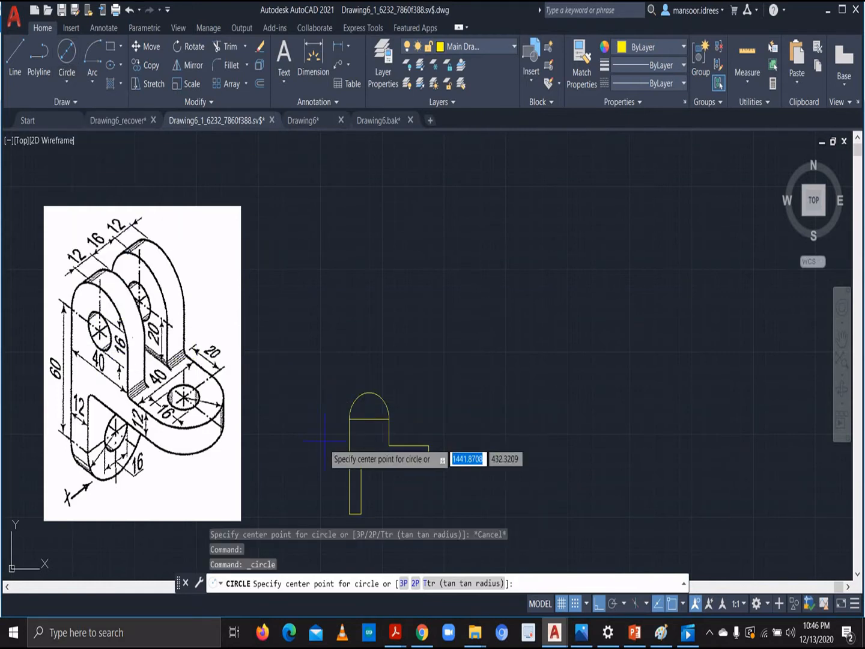
pyautogui.click(369, 417)
pyautogui.write('16')
pyautogui.press('Return')
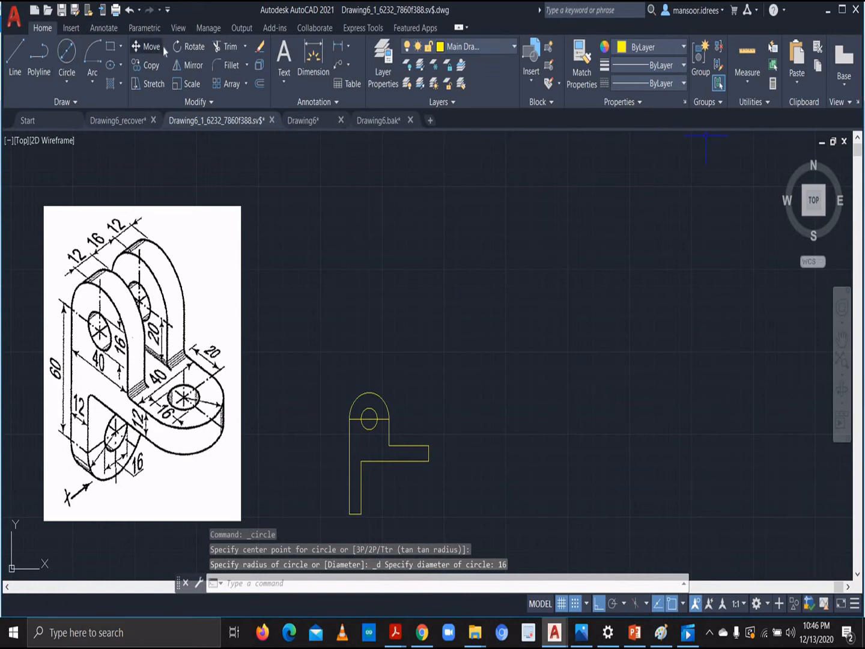
# Erase the straight horizontal line that runs through the hole under the rounded top
pyautogui.click(226, 48)
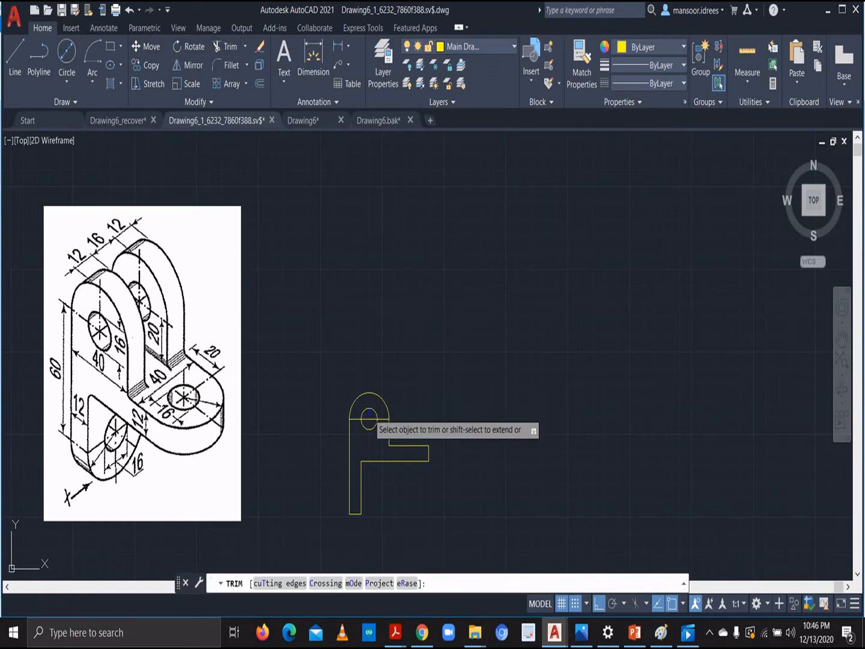
pyautogui.press('Escape')
pyautogui.press('Escape')
pyautogui.press('Escape')
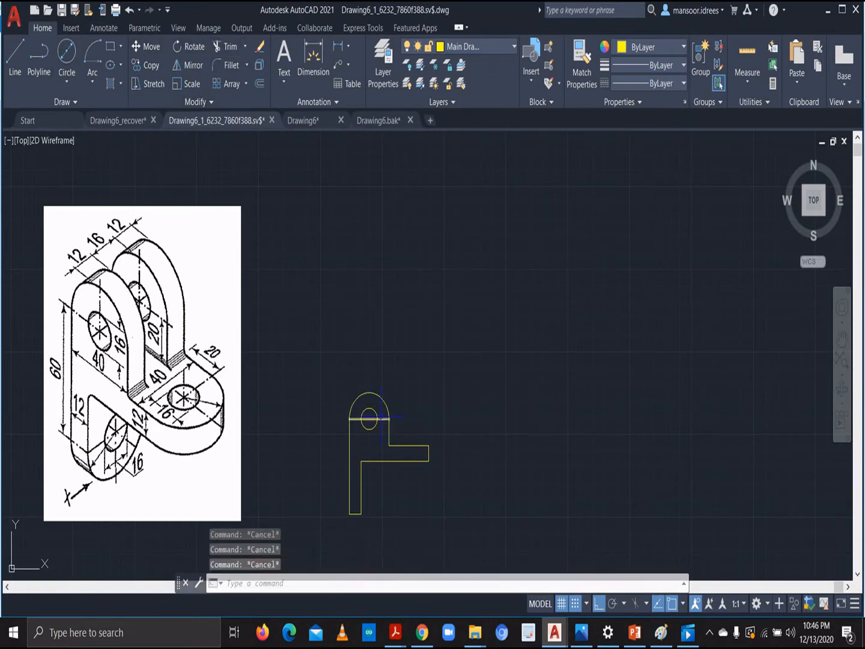
pyautogui.press('Delete')
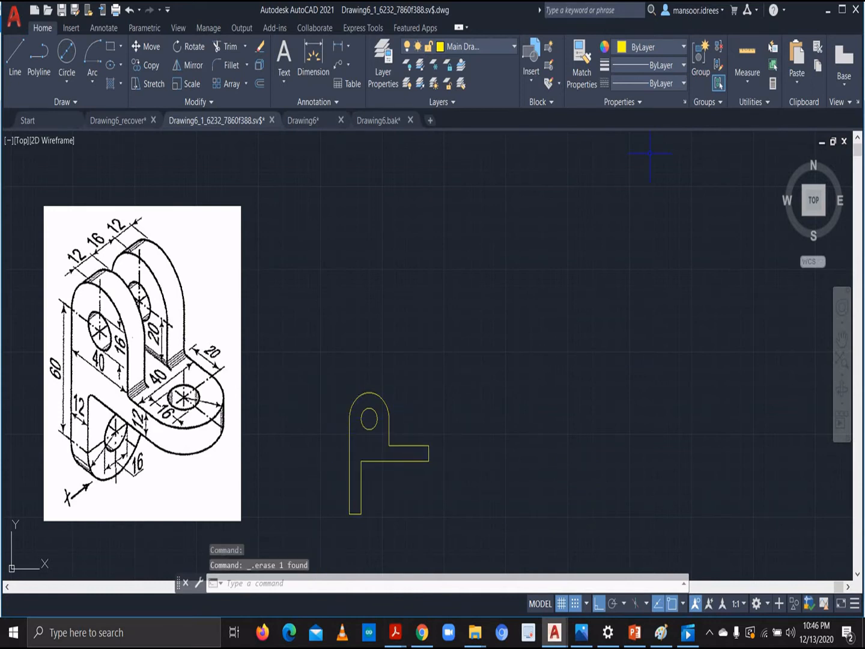
# Make Centerlines the current layer and add center marks to the hole and the rounded top arc
pyautogui.click(502, 45)
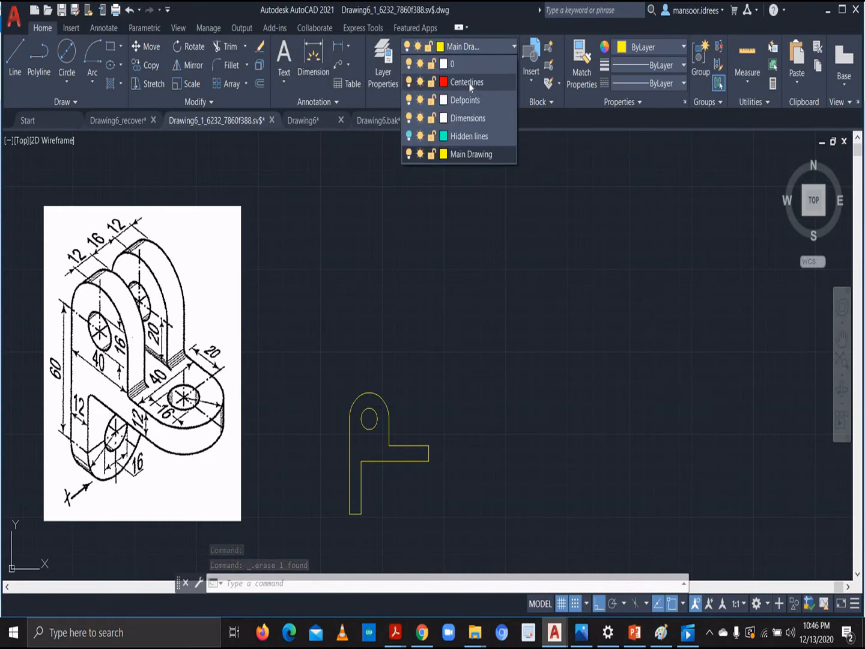
pyautogui.click(468, 83)
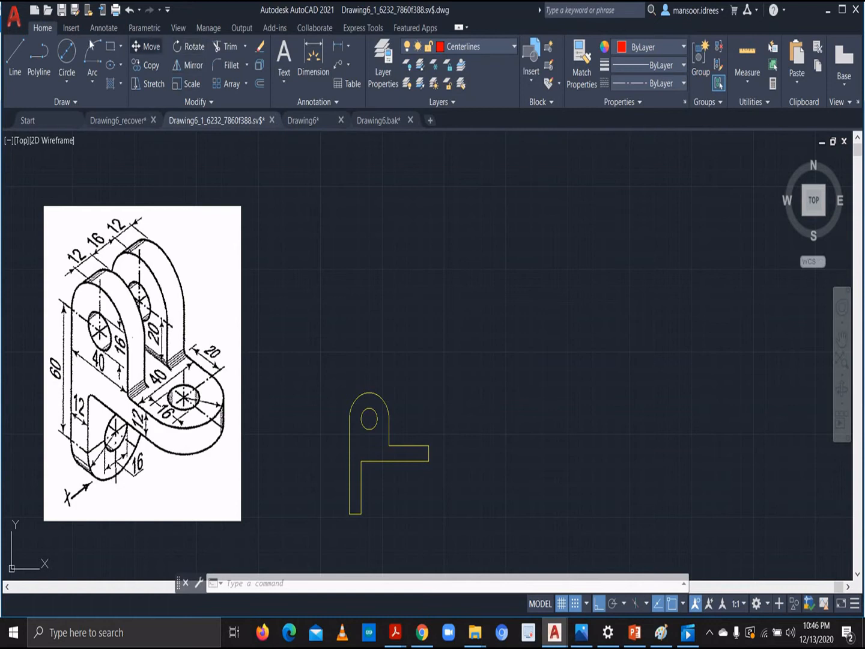
pyautogui.click(104, 28)
pyautogui.click(381, 58)
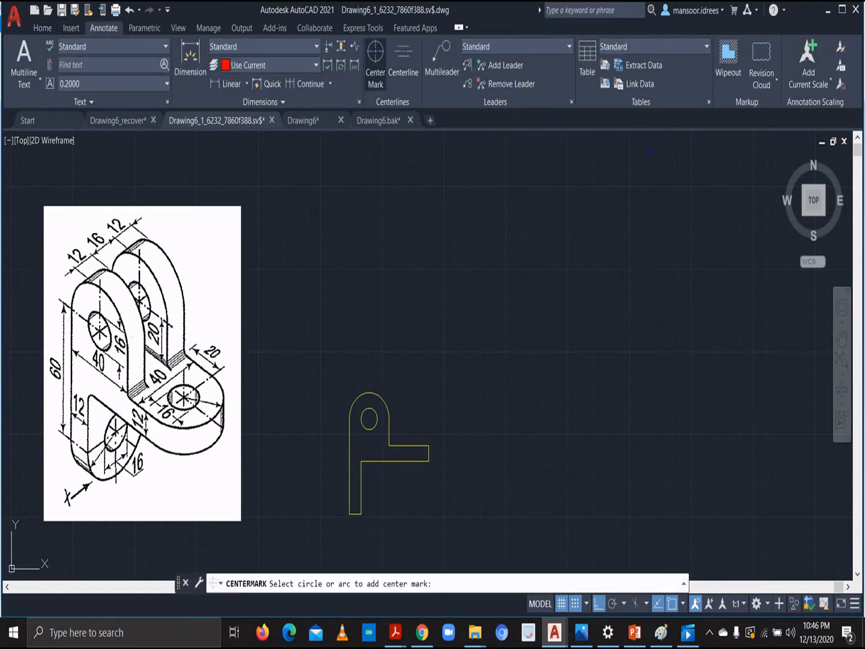
pyautogui.click(368, 418)
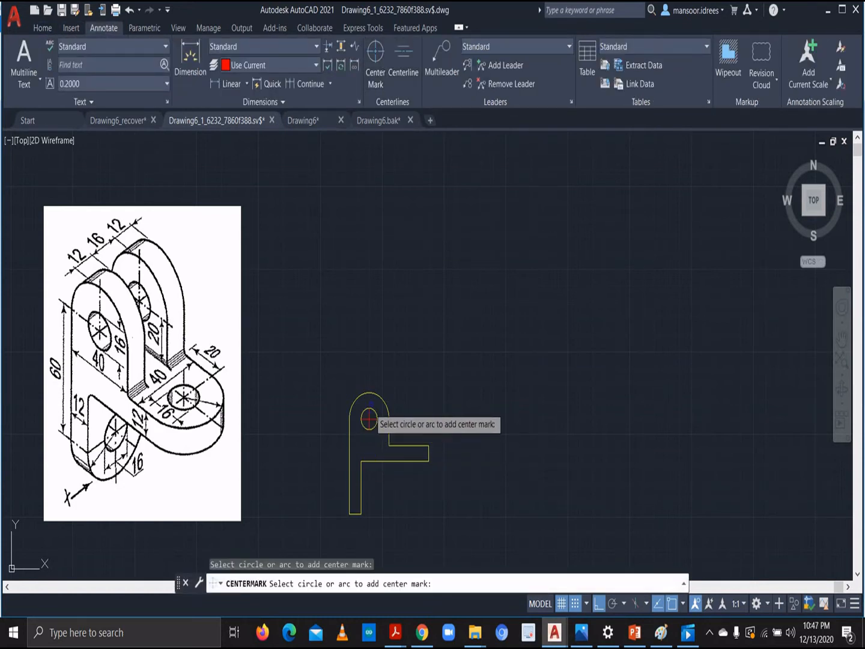
pyautogui.click(369, 419)
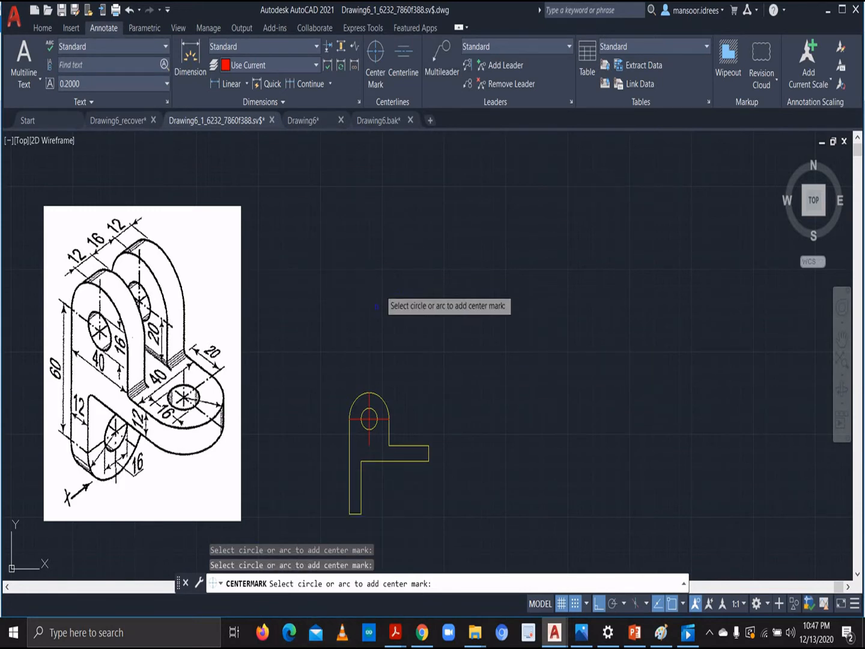
# Turn on the Hidden lines layer and make it the current layer
pyautogui.click(43, 34)
pyautogui.click(512, 48)
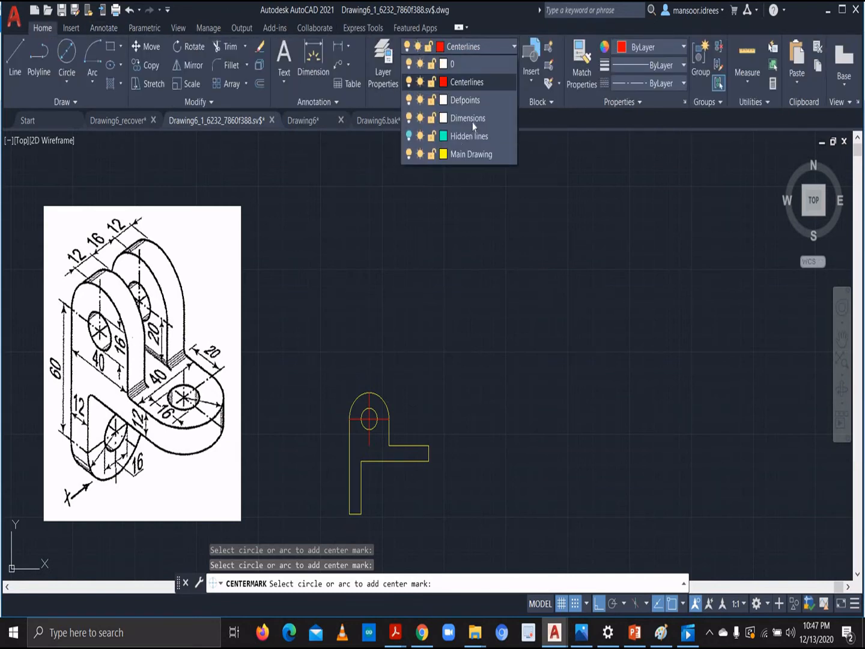
pyautogui.click(409, 137)
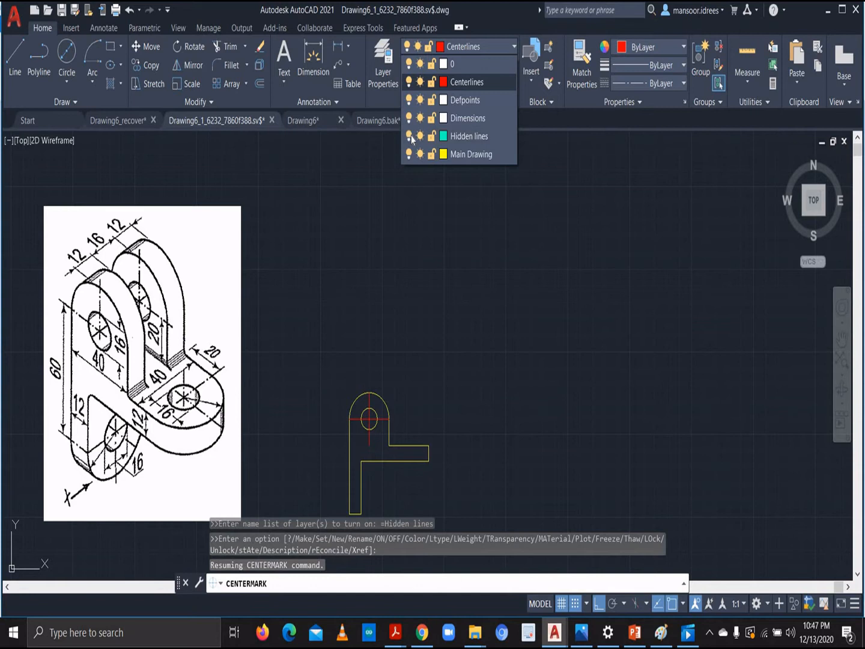
pyautogui.click(500, 45)
pyautogui.click(489, 143)
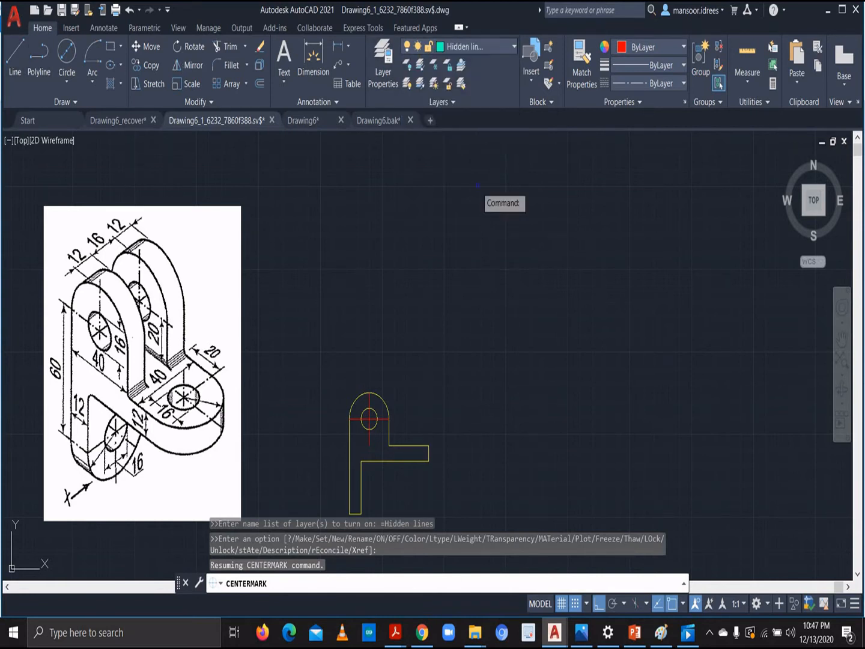
# Draw a long horizontal projection line rightwards from the lower leg's bottom inner corner
pyautogui.click(15, 55)
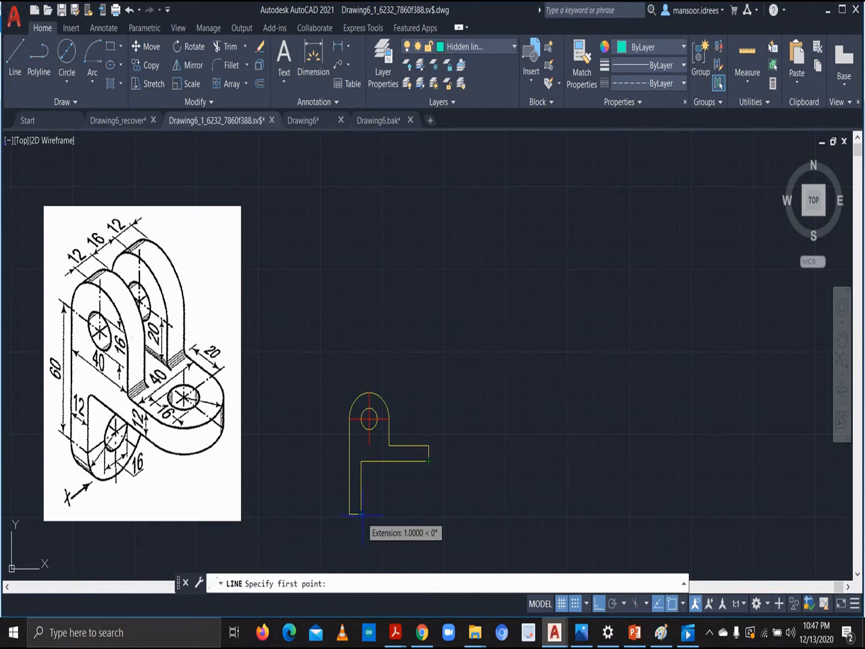
pyautogui.scroll(2, 363, 511)
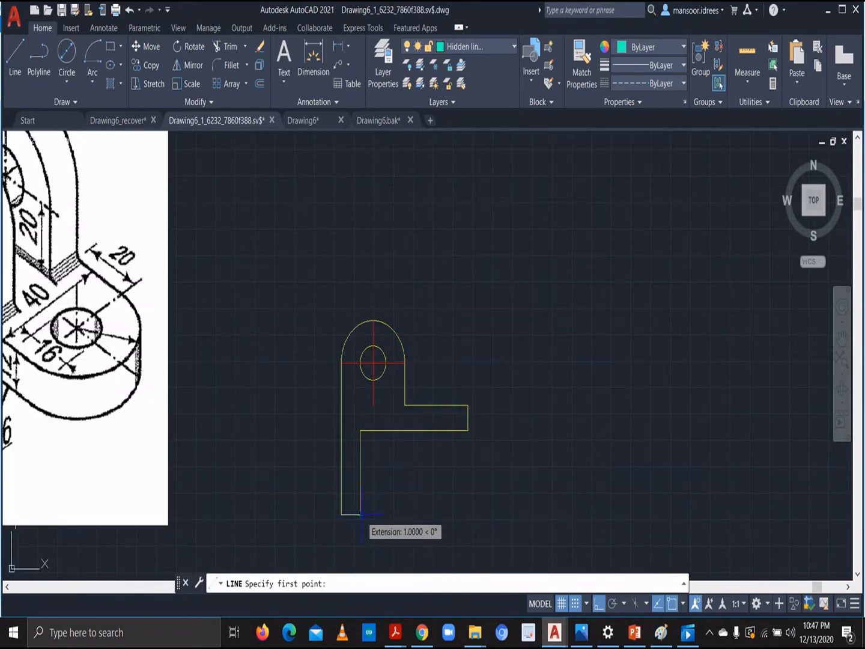
pyautogui.click(360, 514)
pyautogui.click(780, 475)
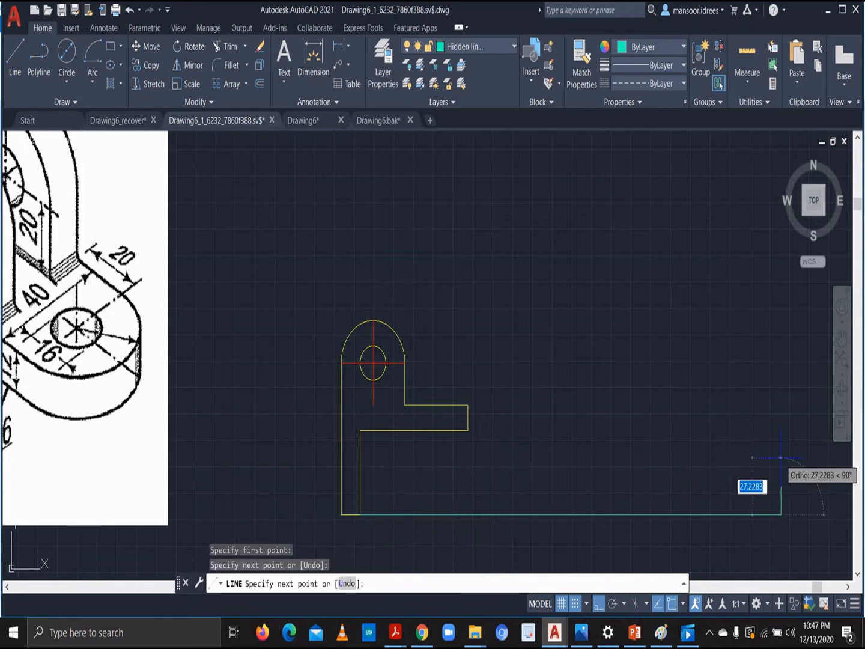
pyautogui.press('Escape')
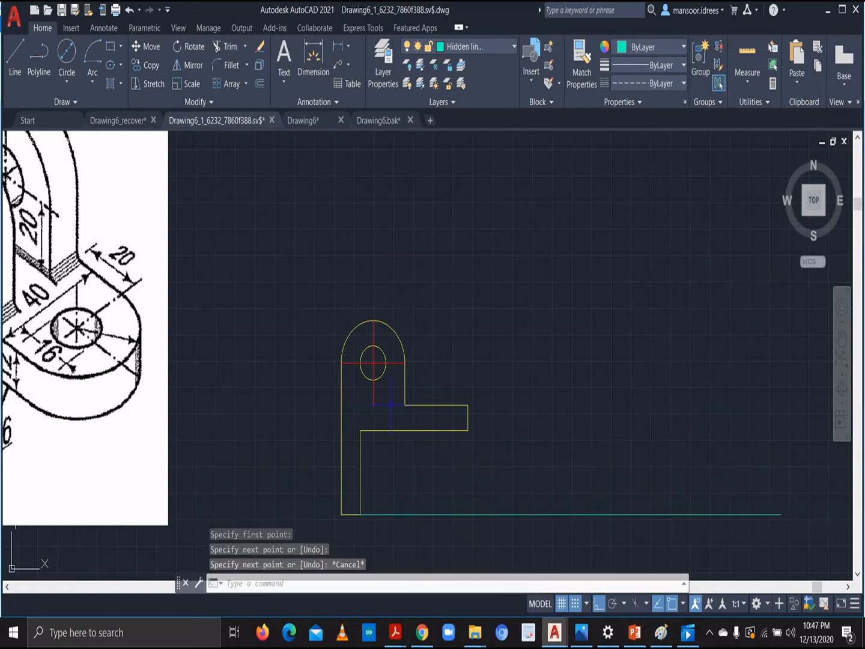
# Draw a long horizontal projection line rightwards from the base's lower outer corner, about as far as the first one
pyautogui.click(12, 53)
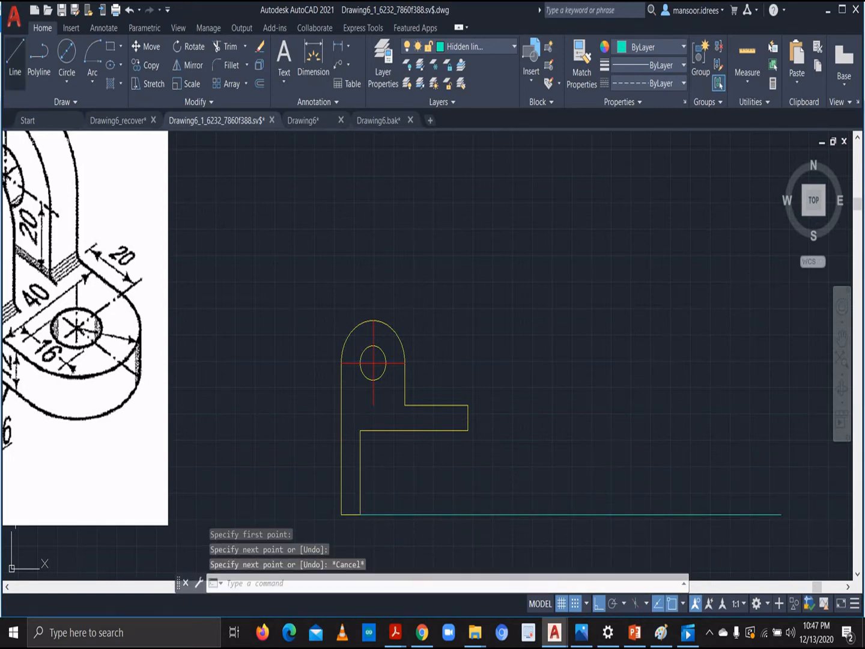
pyautogui.click(467, 430)
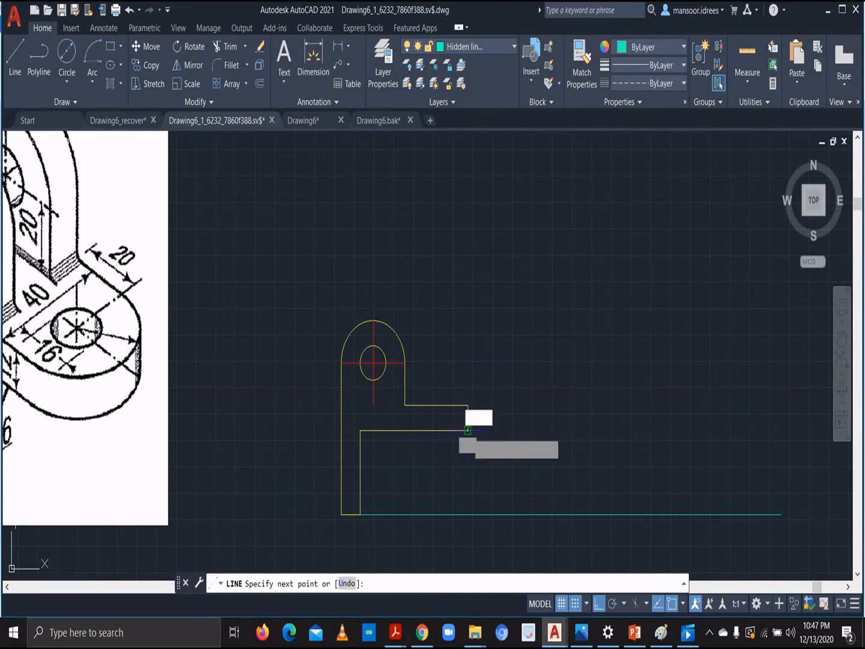
pyautogui.click(785, 430)
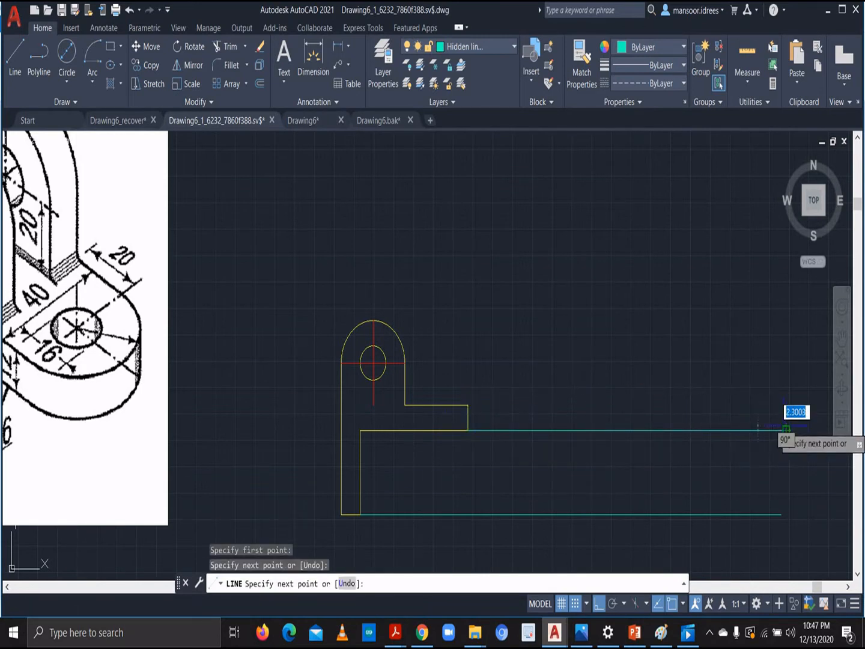
pyautogui.press('Escape')
# Draw a long horizontal projection line rightwards from the highest point of the rounded top arc
pyautogui.press('Return')
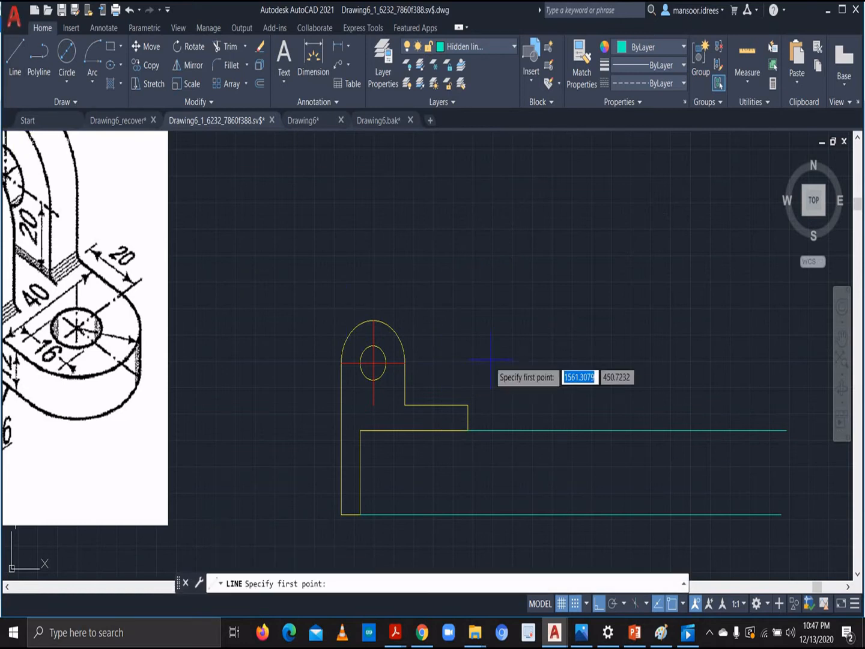
pyautogui.click(372, 320)
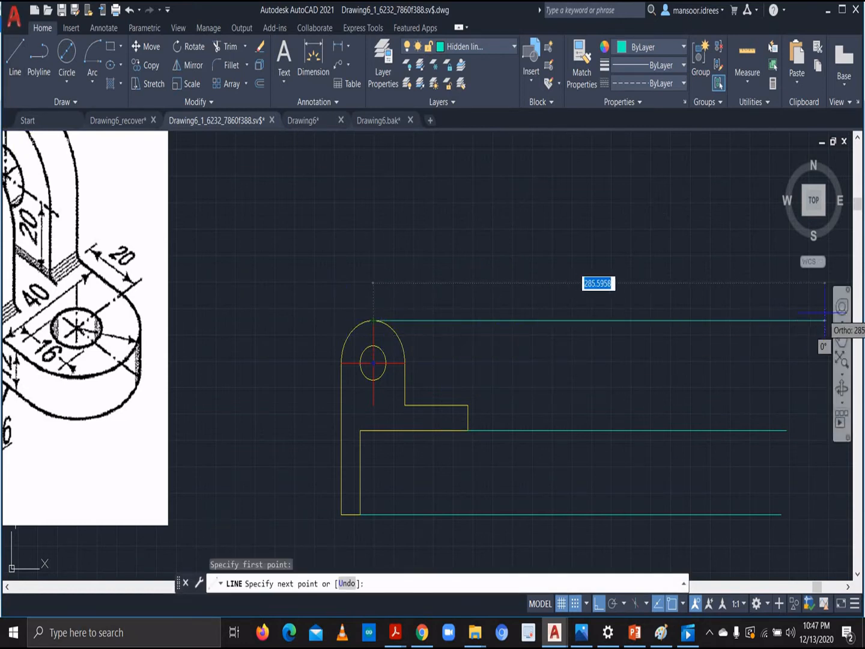
pyautogui.click(789, 320)
pyautogui.press('Escape')
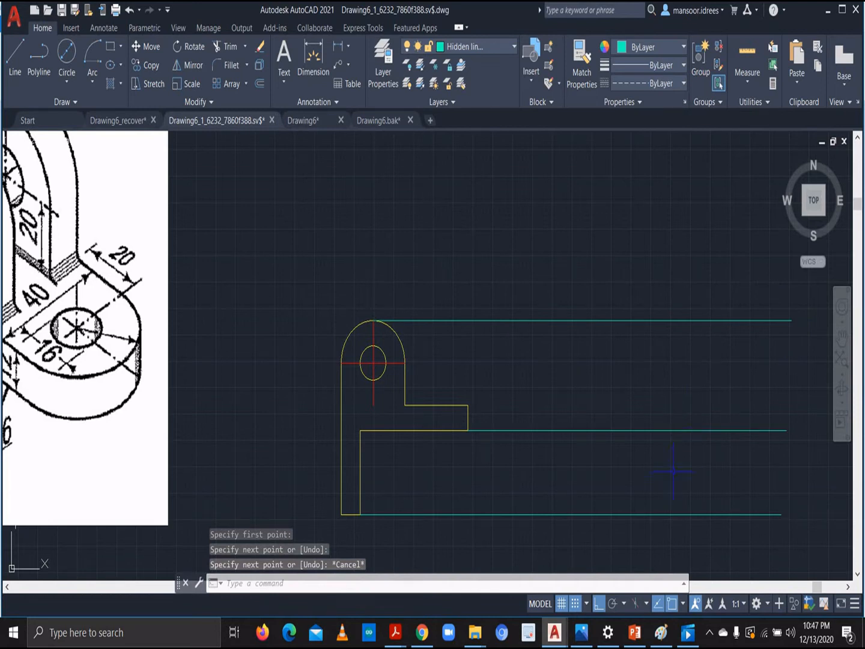
# Draw a long vertical projection line upwards from the lower leg's bottom outer corner, extending well above the rounded top
pyautogui.scroll(-2, 673, 472)
pyautogui.click(15, 57)
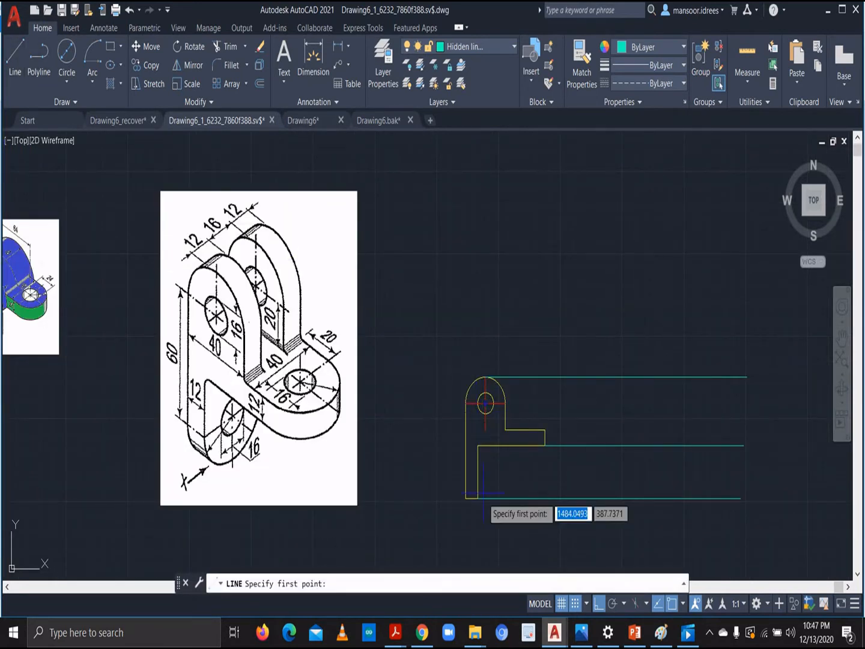
pyautogui.click(466, 498)
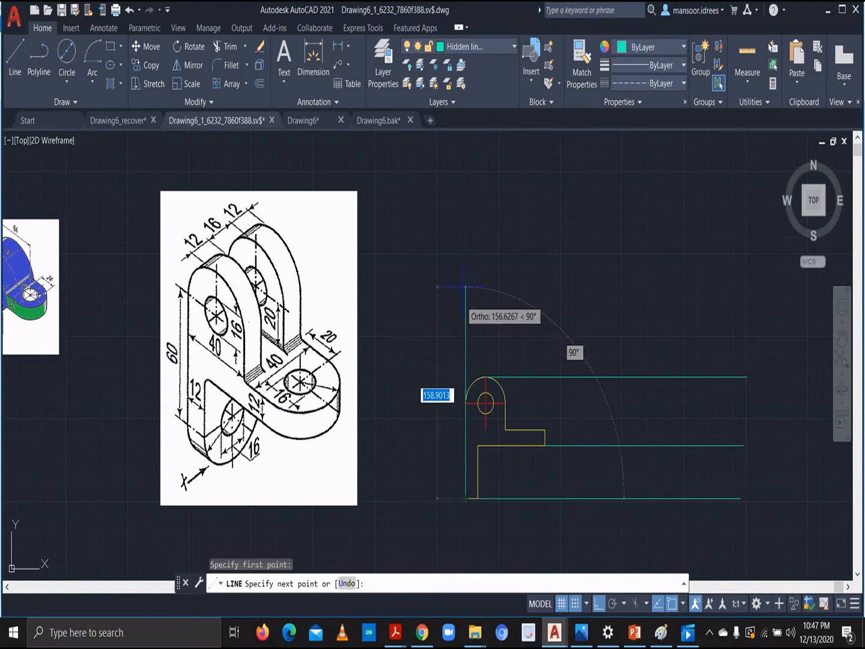
pyautogui.click(465, 168)
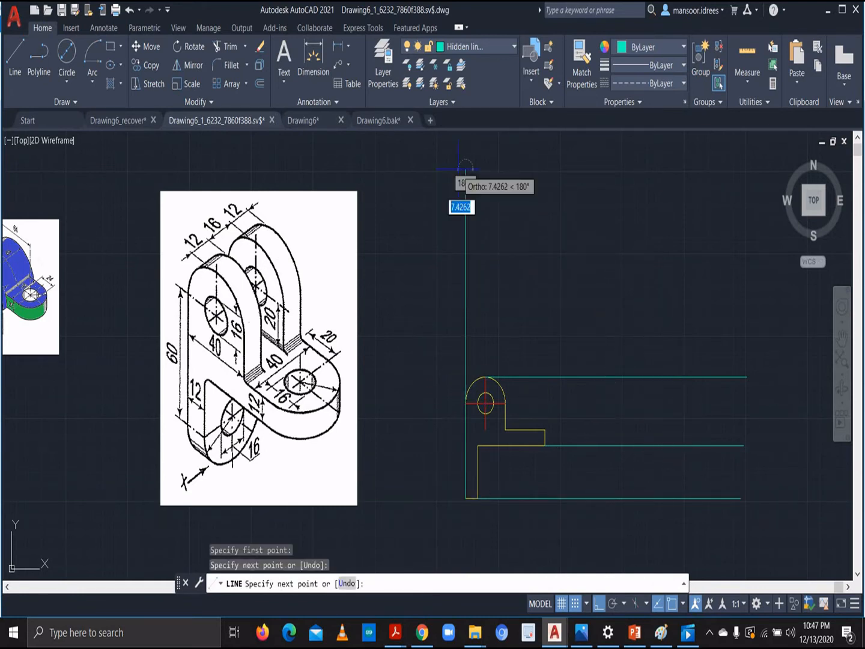
pyautogui.press('Escape')
# Draw a long vertical projection line upwards from the upper outer corner of the base's free end
pyautogui.moveTo(409, 295); pyautogui.dragTo(297, 297, button='middle')
pyautogui.press('space')
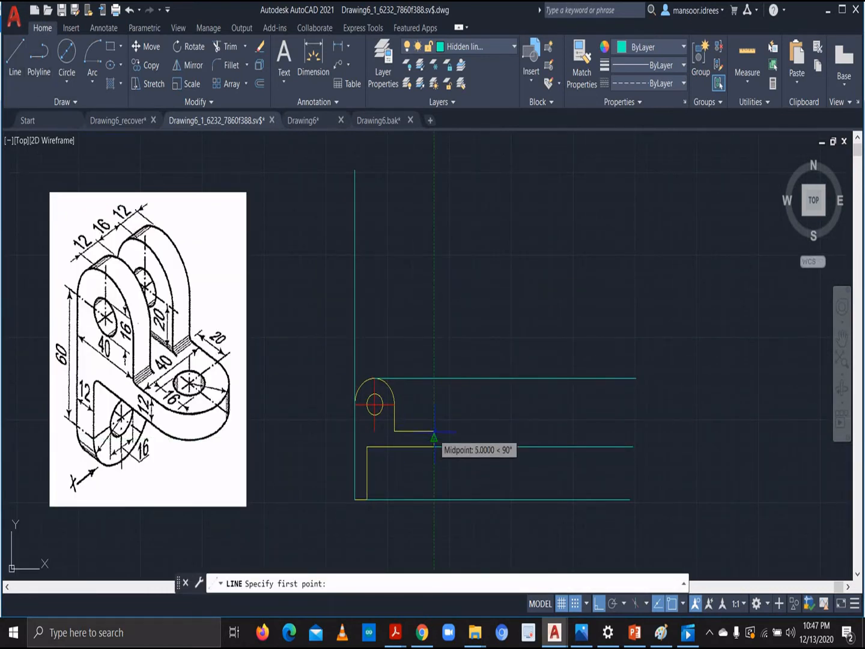
pyautogui.click(434, 431)
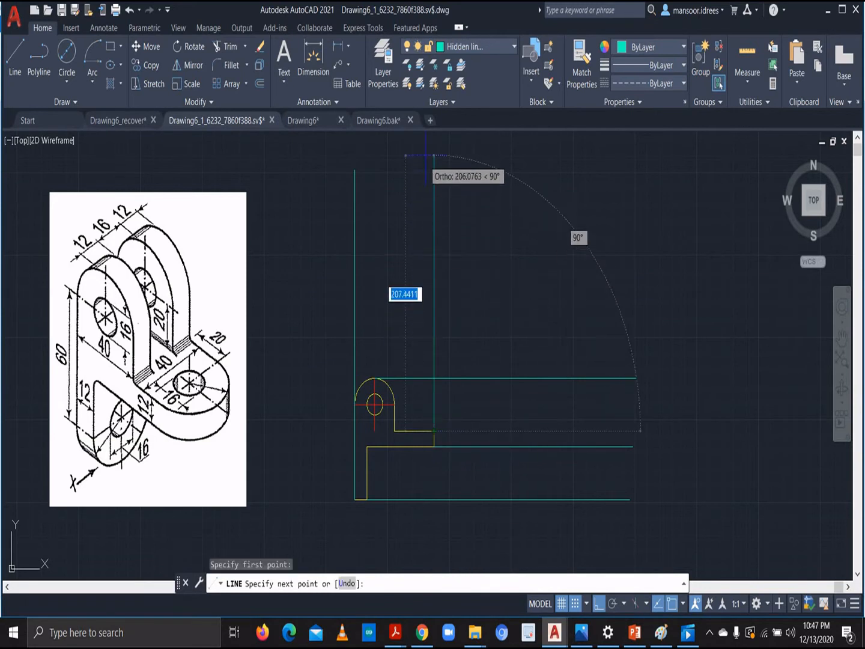
pyautogui.click(434, 146)
pyautogui.press('Escape')
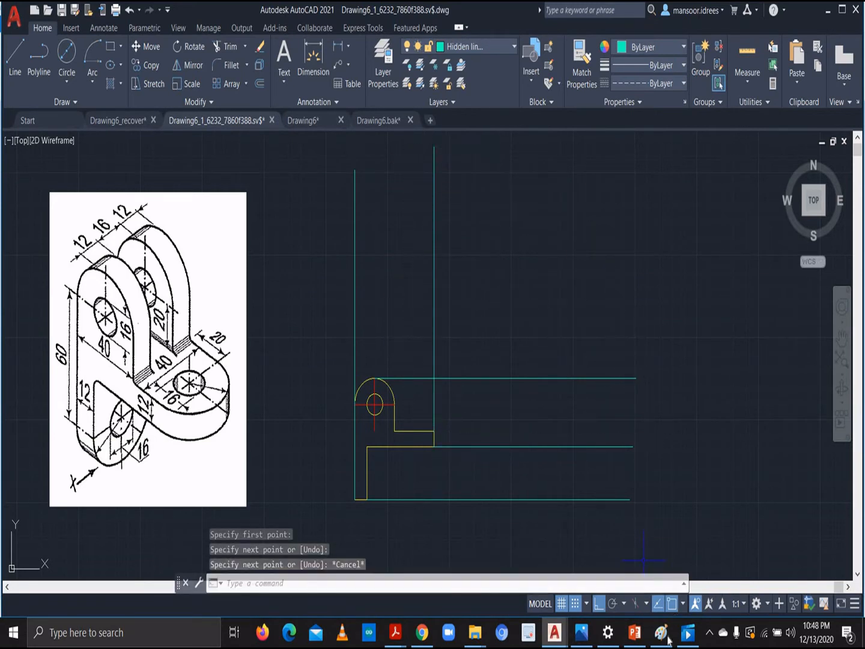
# Draw a long vertical projection line upwards from the arc's end on the base side, level with the hole centre
pyautogui.click(11, 57)
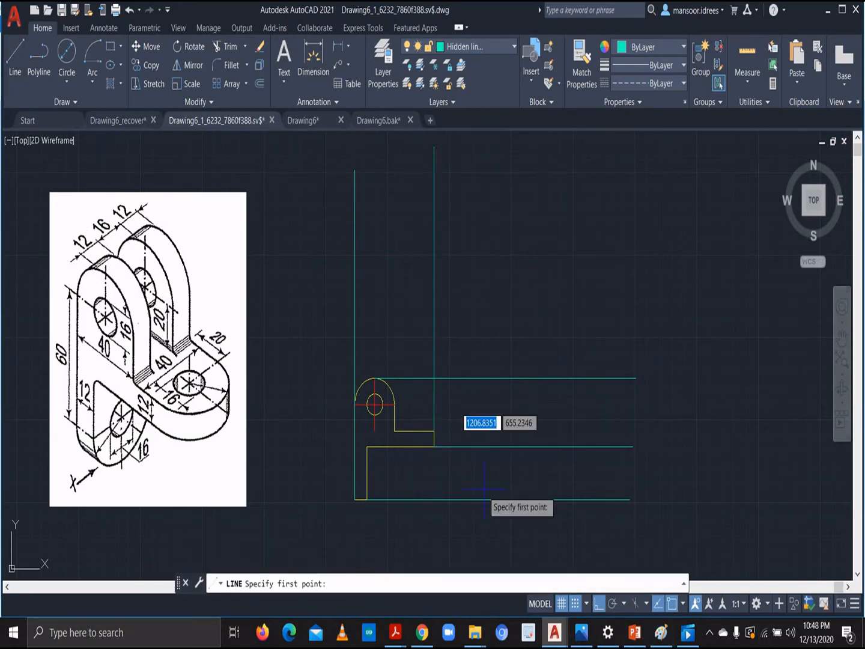
pyautogui.click(394, 404)
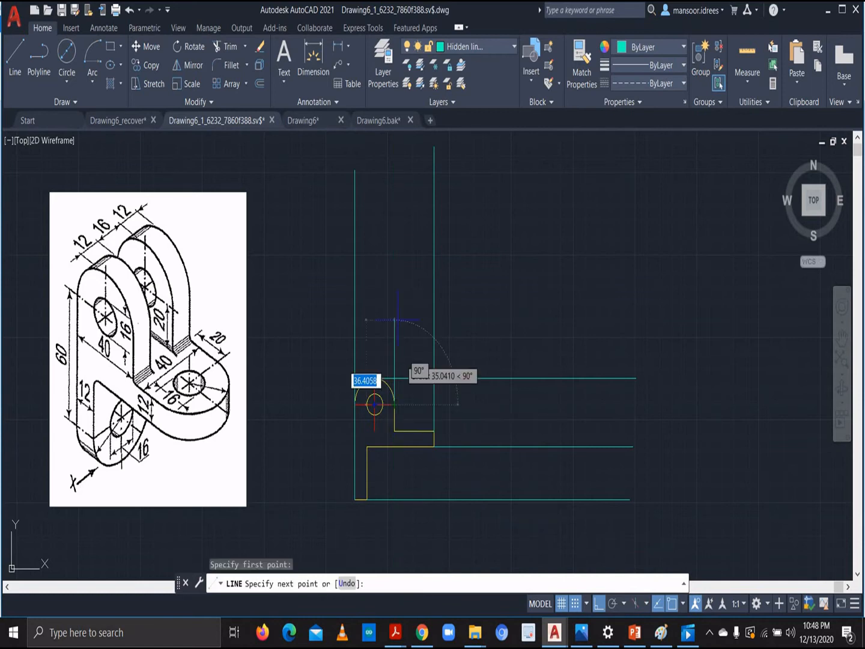
pyautogui.click(394, 164)
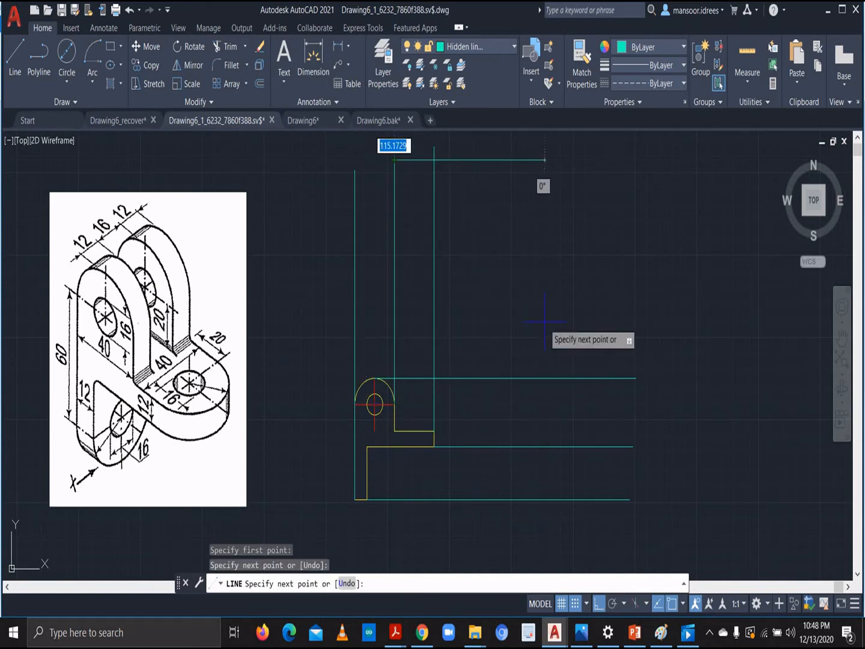
pyautogui.press('Escape')
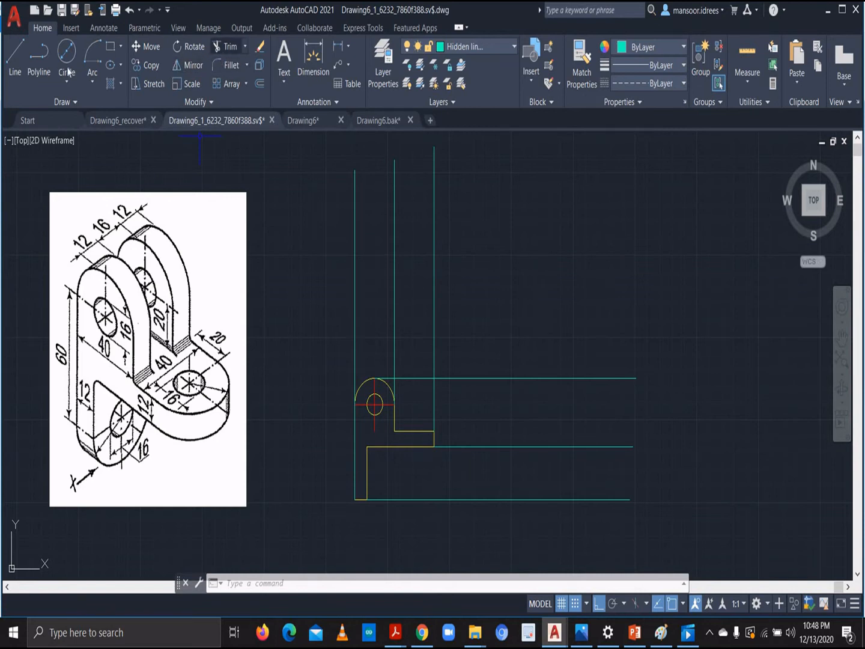
# Make Main Drawing the current layer
pyautogui.click(15, 60)
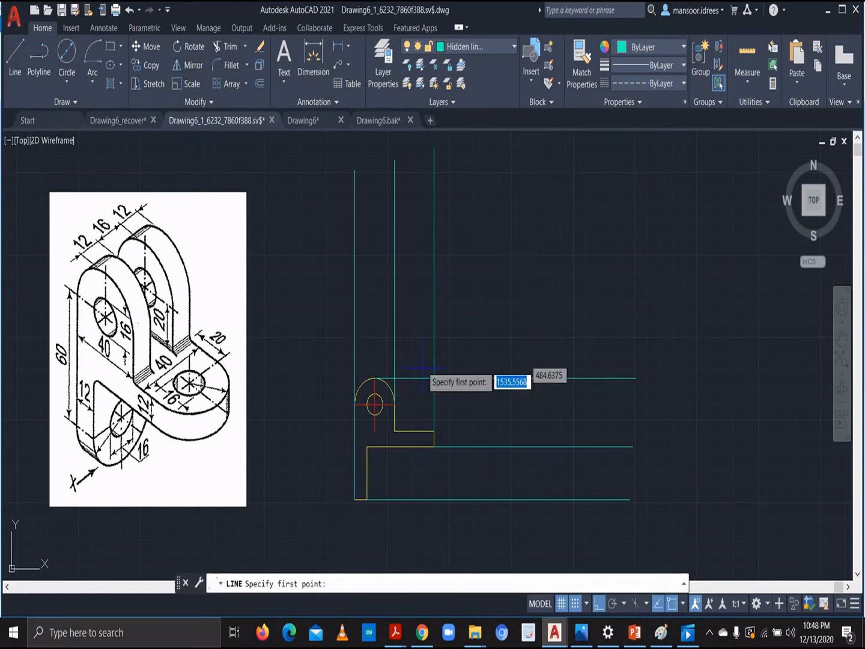
pyautogui.click(499, 499)
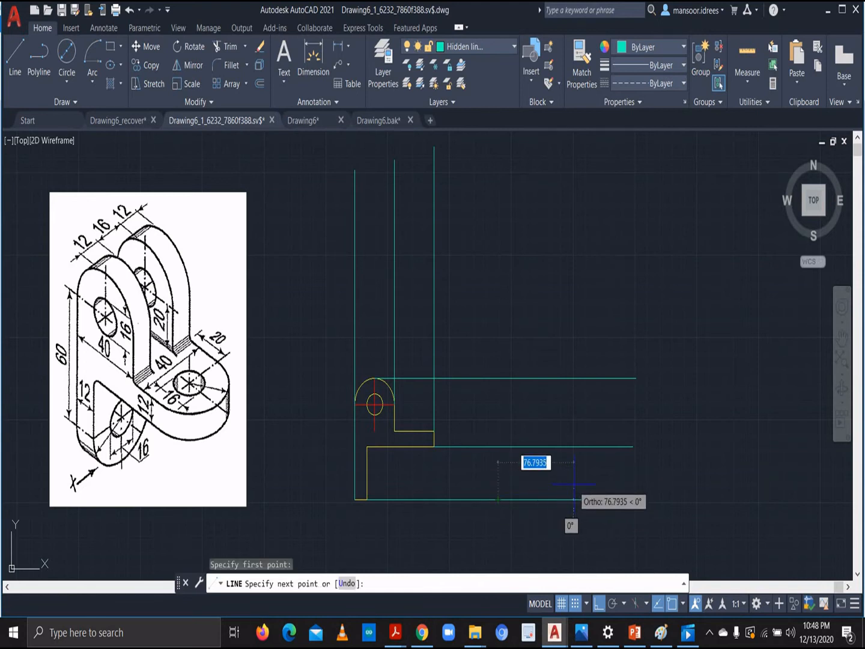
pyautogui.click(490, 49)
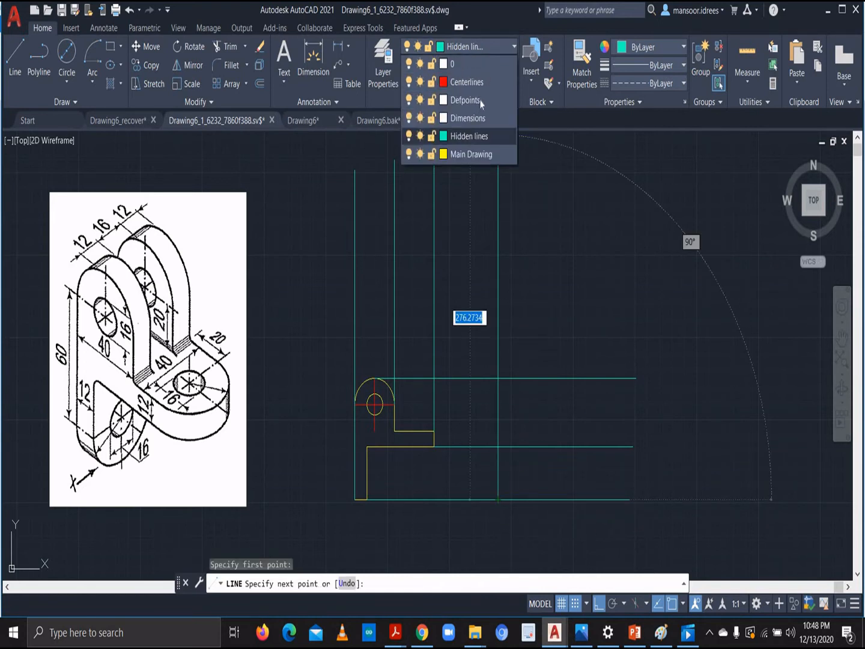
pyautogui.click(467, 160)
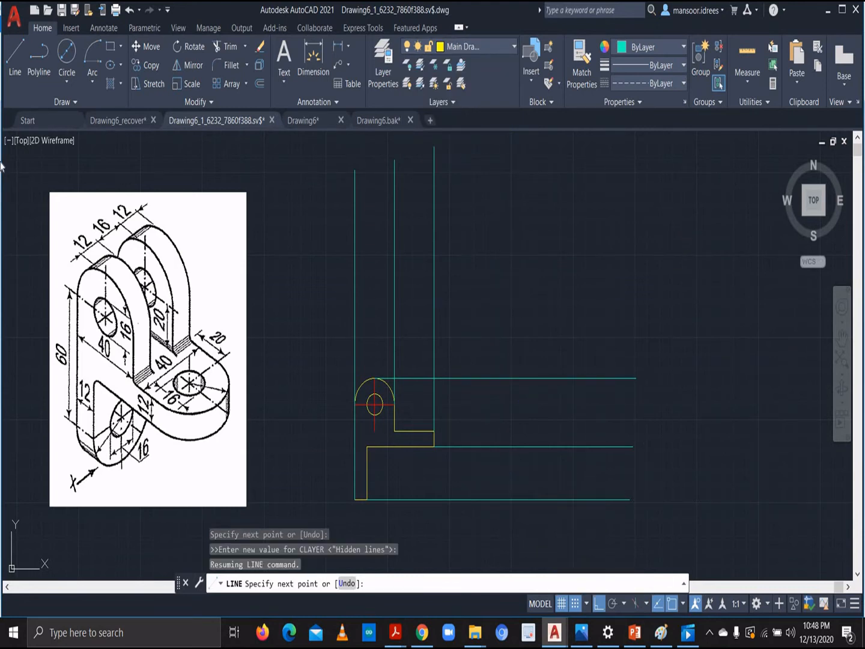
pyautogui.press('Escape')
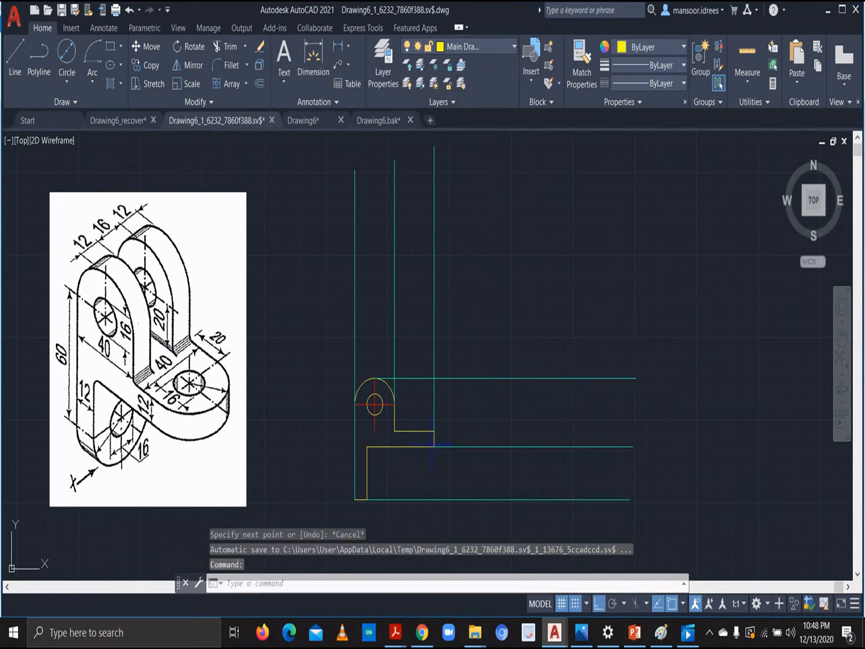
# Start the side view with a 40-unit horizontal bottom edge on the lowest projection line, beyond the first view
pyautogui.press('Return')
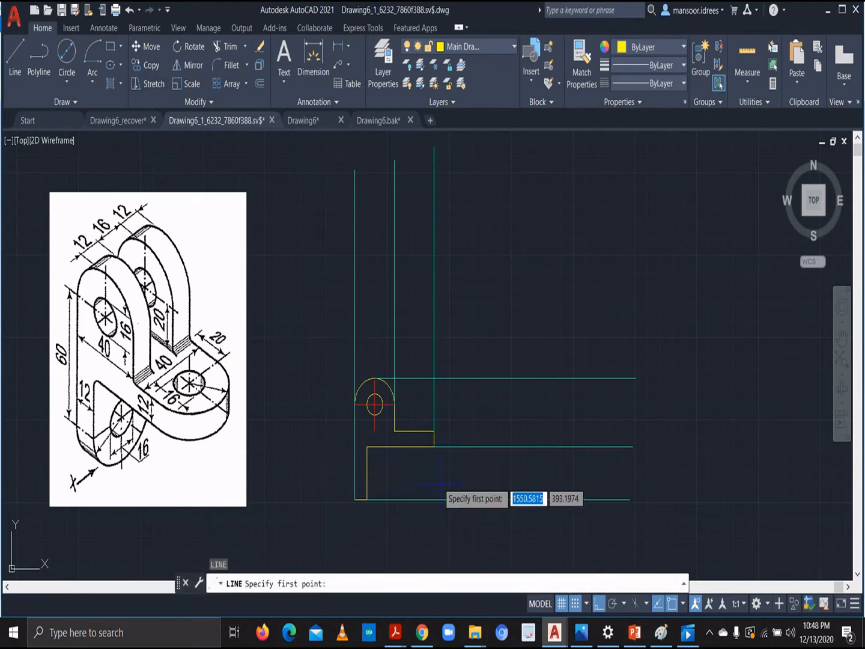
pyautogui.click(498, 498)
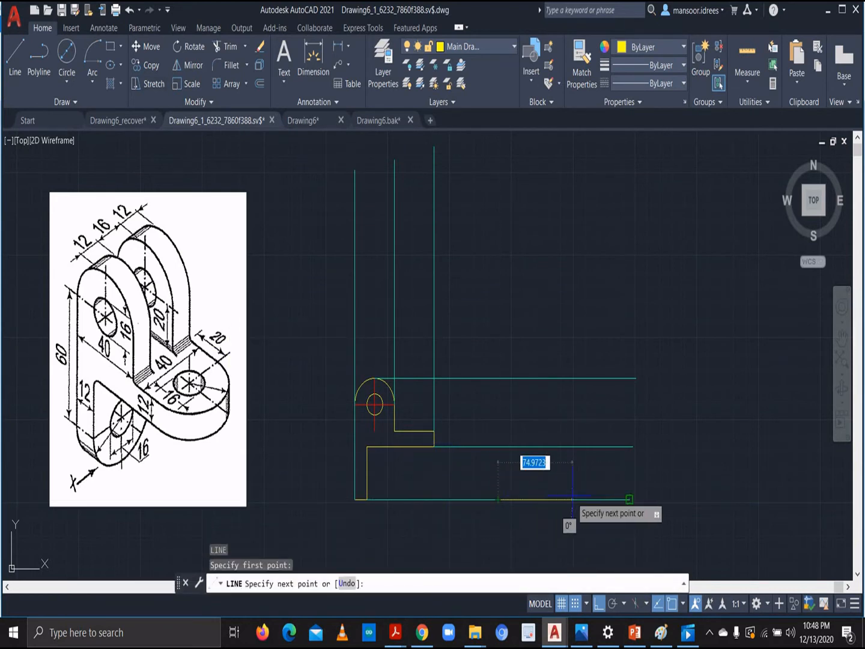
pyautogui.write('4')
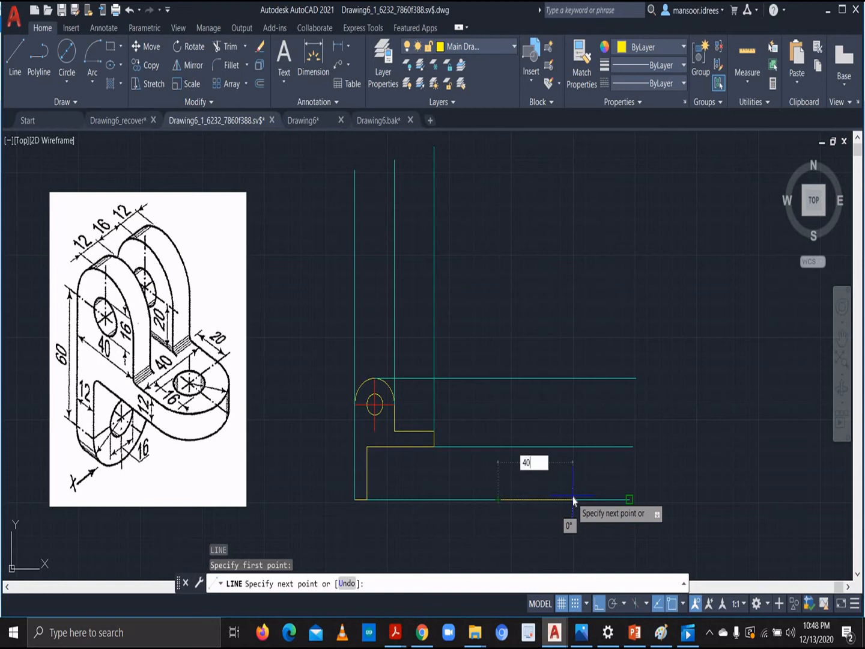
pyautogui.write('0')
pyautogui.press('Return')
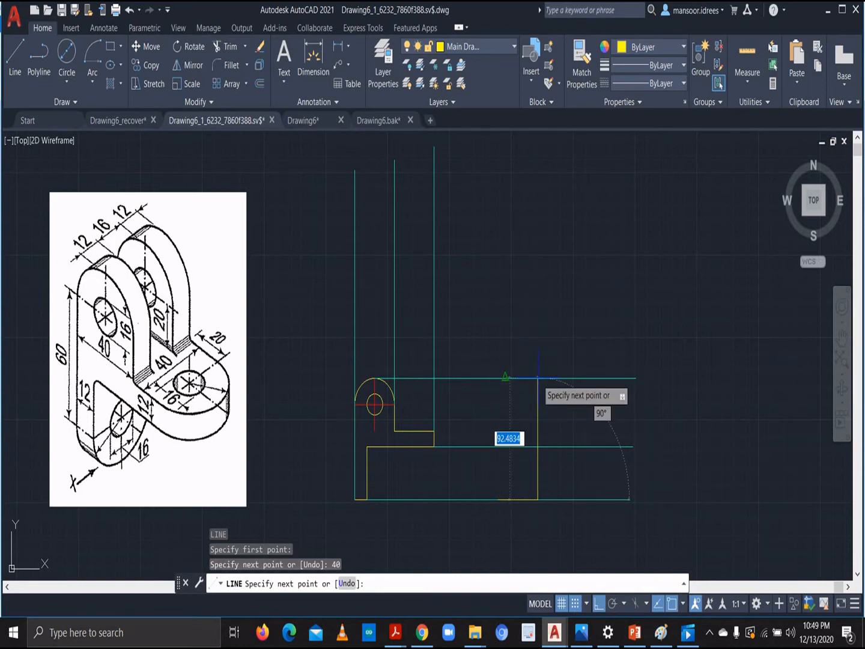
# Continue from the bottom edge's far end with a vertical line about 115 units long, past the top projection line
pyautogui.click(537, 378)
pyautogui.hotkey('ctrl', 'z')
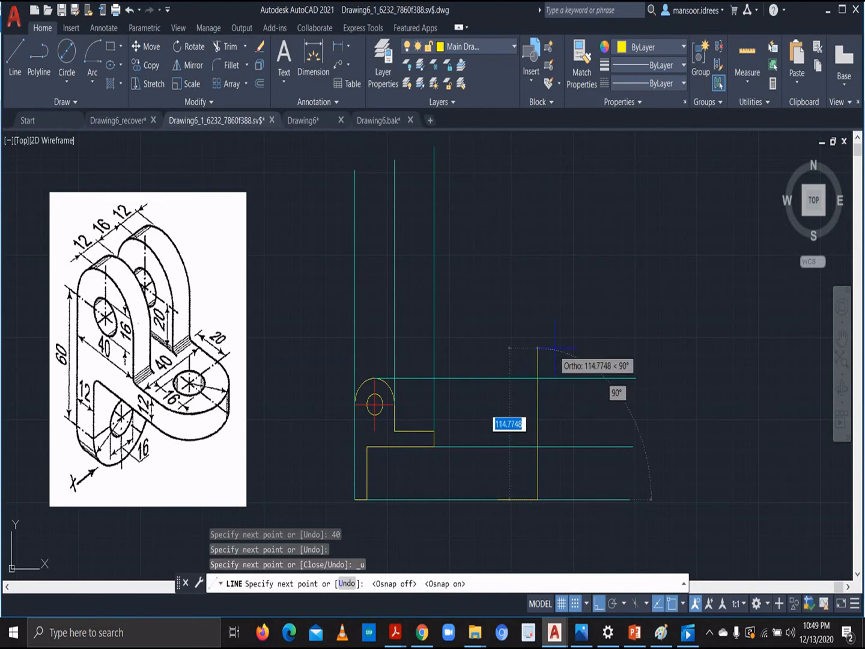
pyautogui.click(538, 348)
pyautogui.press('Escape')
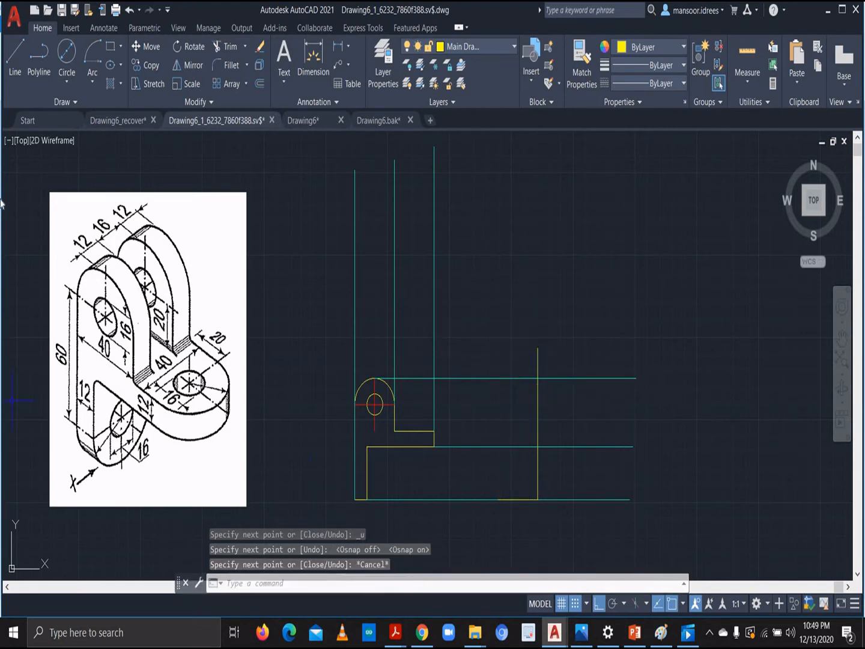
# Draw the side view's other vertical edge upwards from the bottom edge's starting point, past the top projection line
pyautogui.click(18, 67)
pyautogui.click(498, 499)
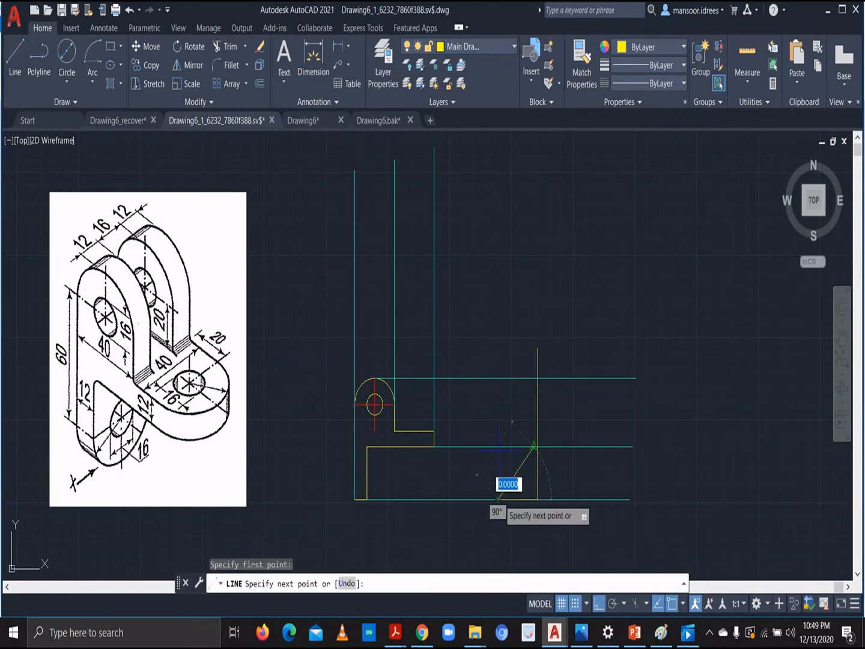
pyautogui.click(498, 343)
pyautogui.press('Escape')
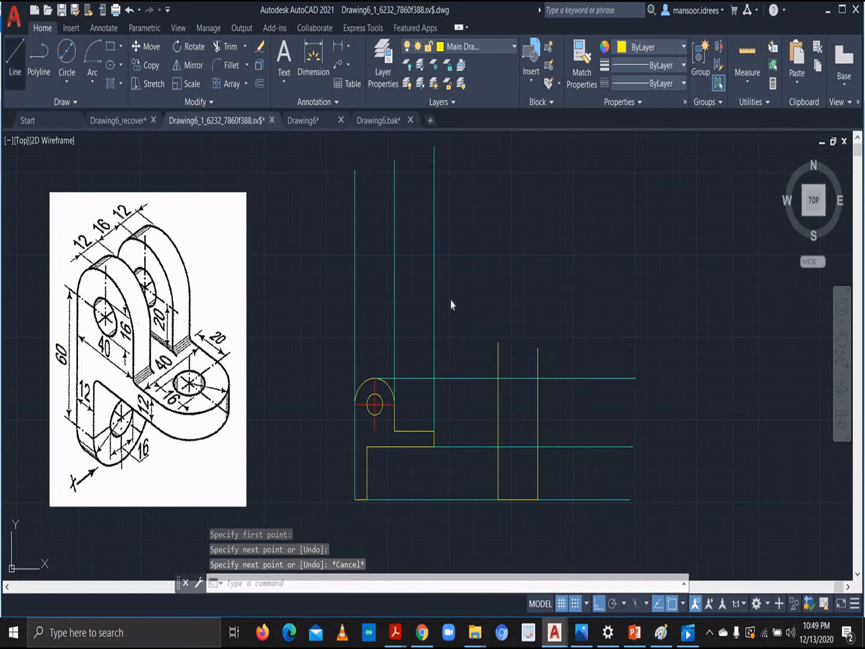
# Try a full-width top edge between the side view's two verticals along the top projection line, and undo it
pyautogui.press('Return')
pyautogui.click(497, 378)
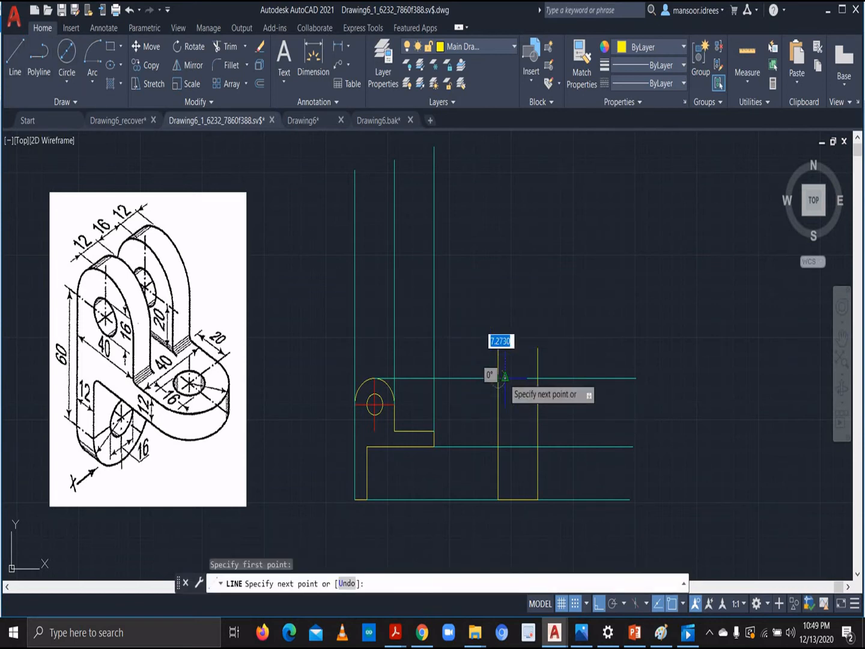
pyautogui.click(537, 378)
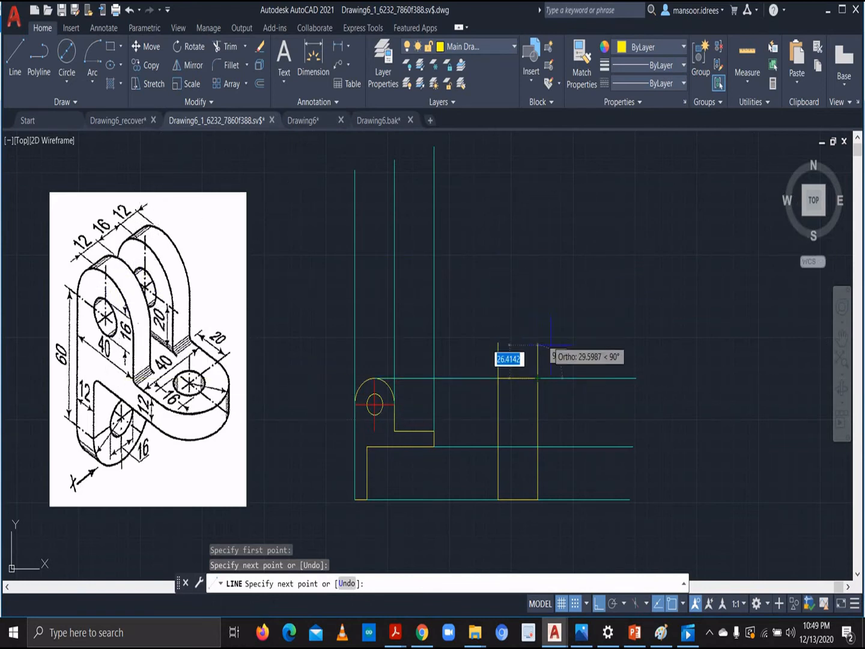
pyautogui.press('Escape')
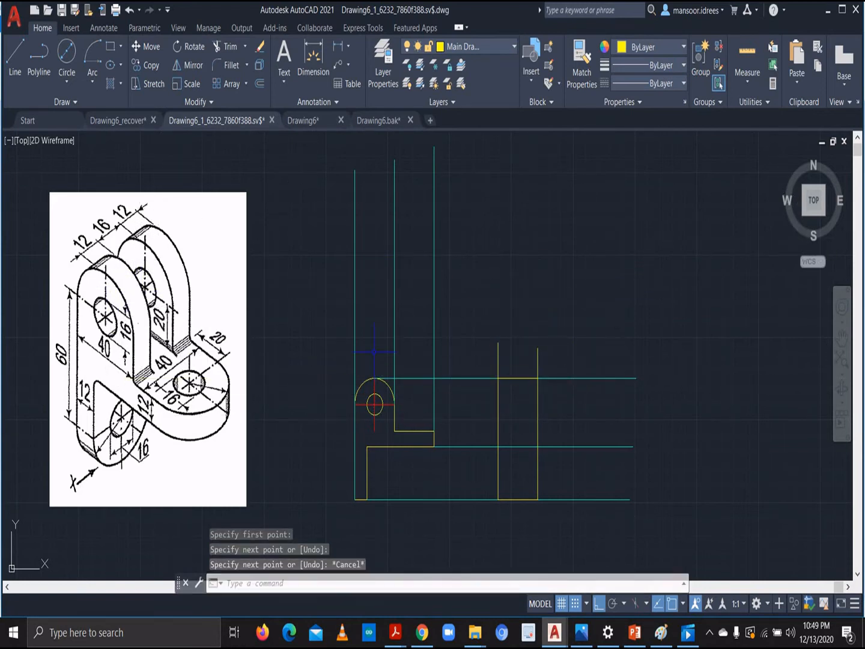
pyautogui.hotkey('ctrl', 'z')
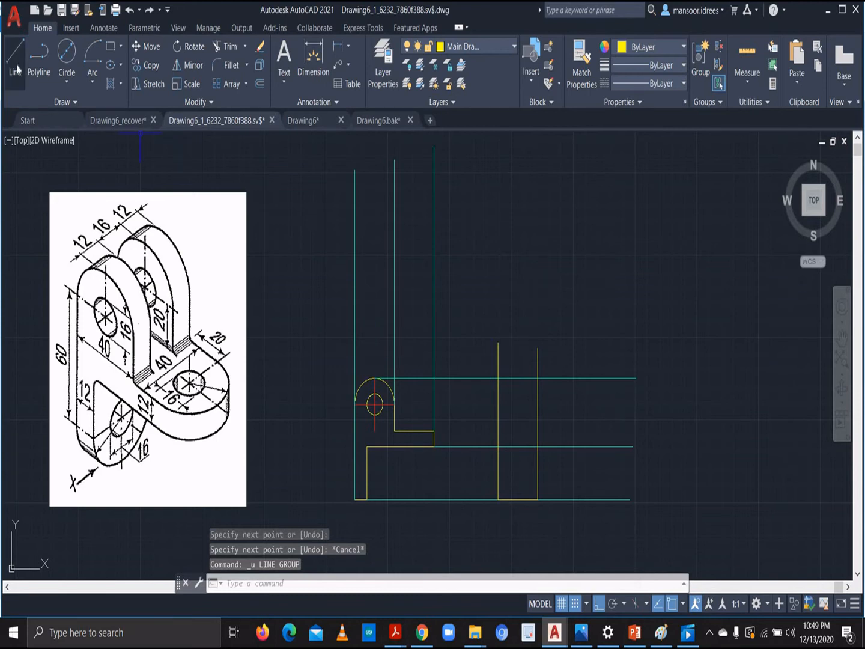
# Draw a 12-unit top edge inwards from the side view's near vertical and a line down past the middle projection line
pyautogui.click(17, 57)
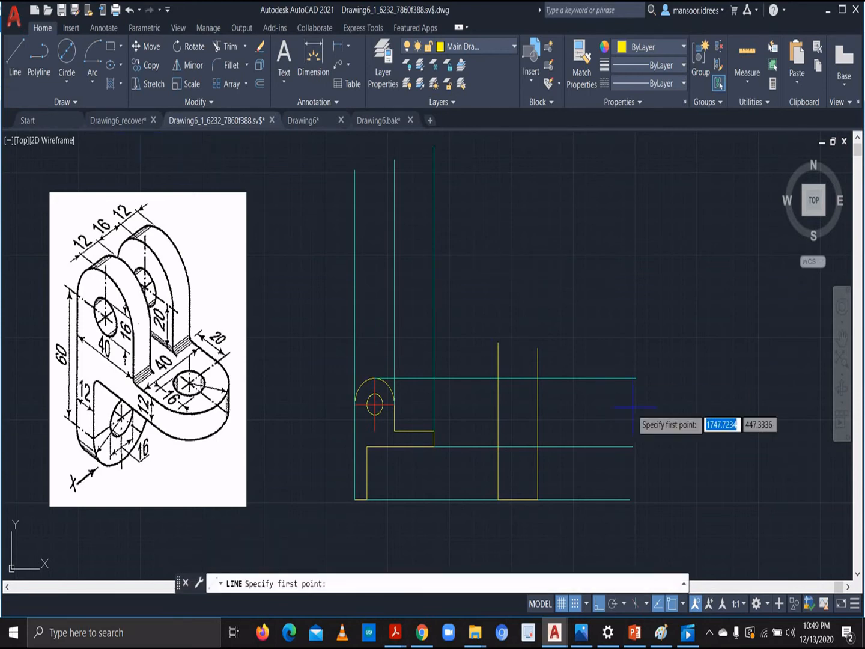
pyautogui.click(498, 378)
pyautogui.write('12')
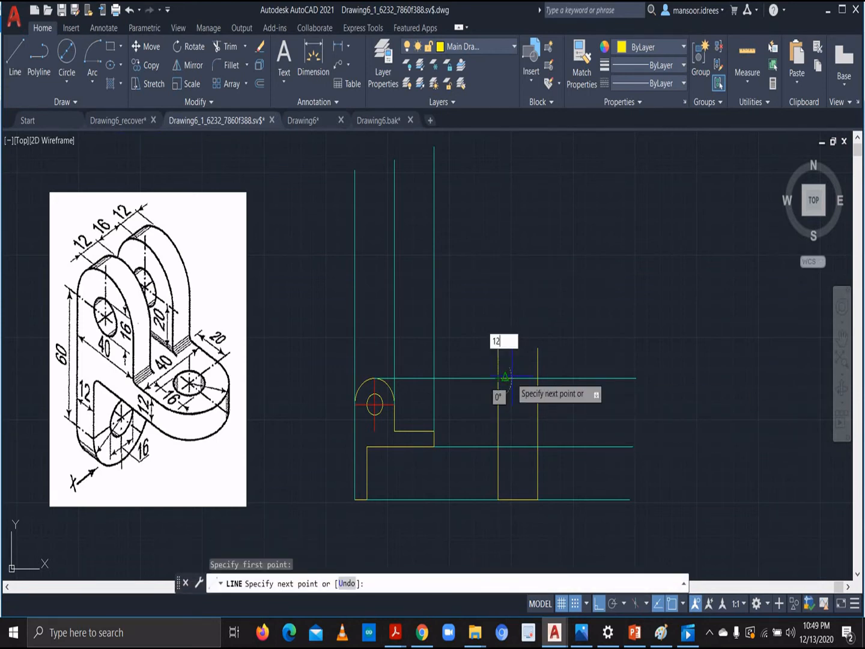
pyautogui.press('Return')
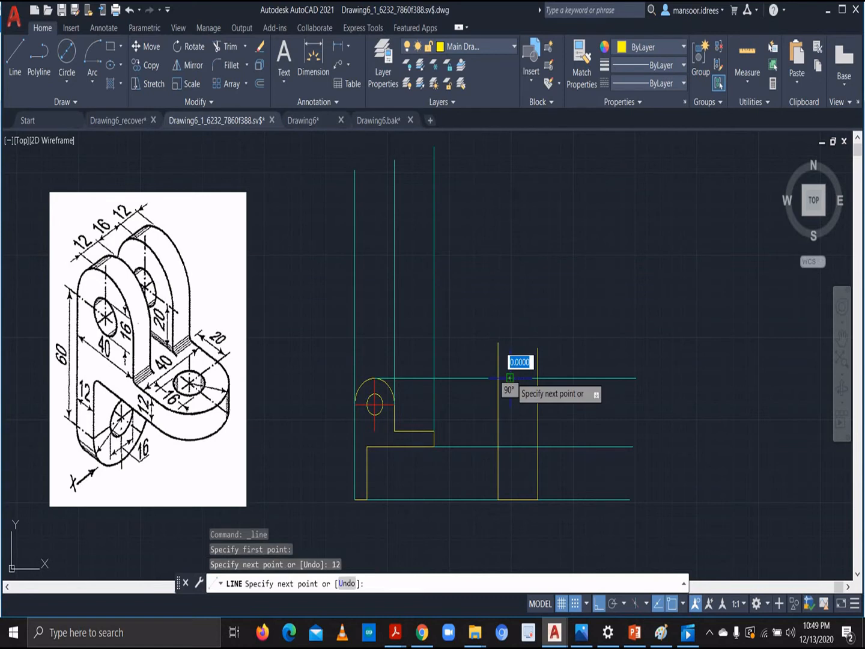
pyautogui.click(510, 454)
pyautogui.press('Escape')
pyautogui.press('Escape')
pyautogui.press('Escape')
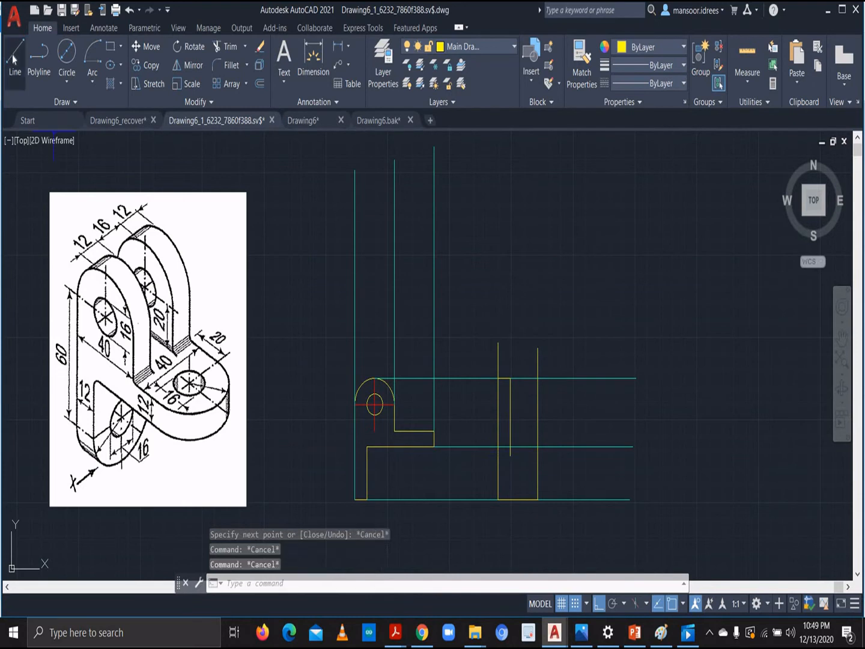
# Draw a 12-unit top edge inwards from the side view's far vertical and a line down past the middle projection line
pyautogui.click(15, 57)
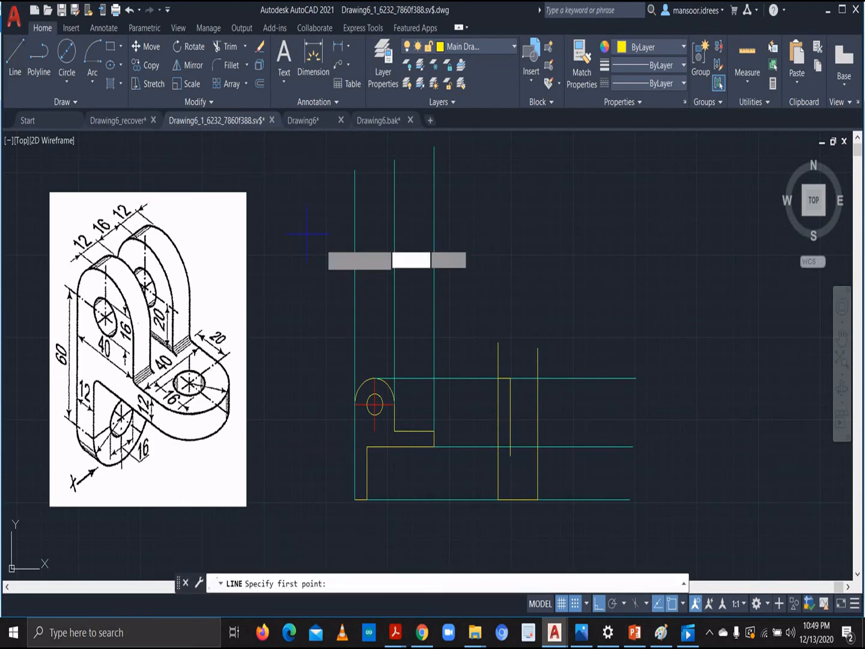
pyautogui.click(537, 379)
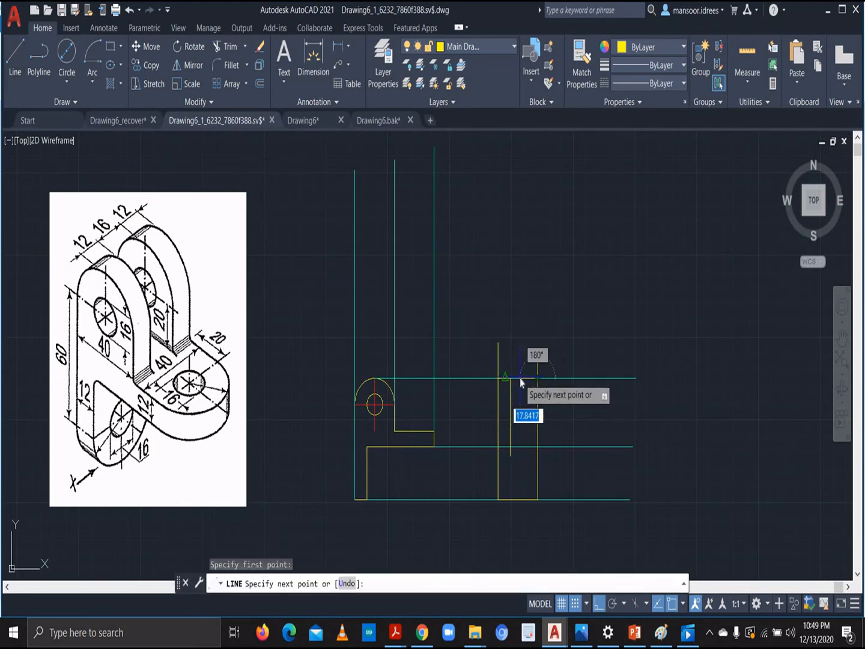
pyautogui.write('12')
pyautogui.press('Return')
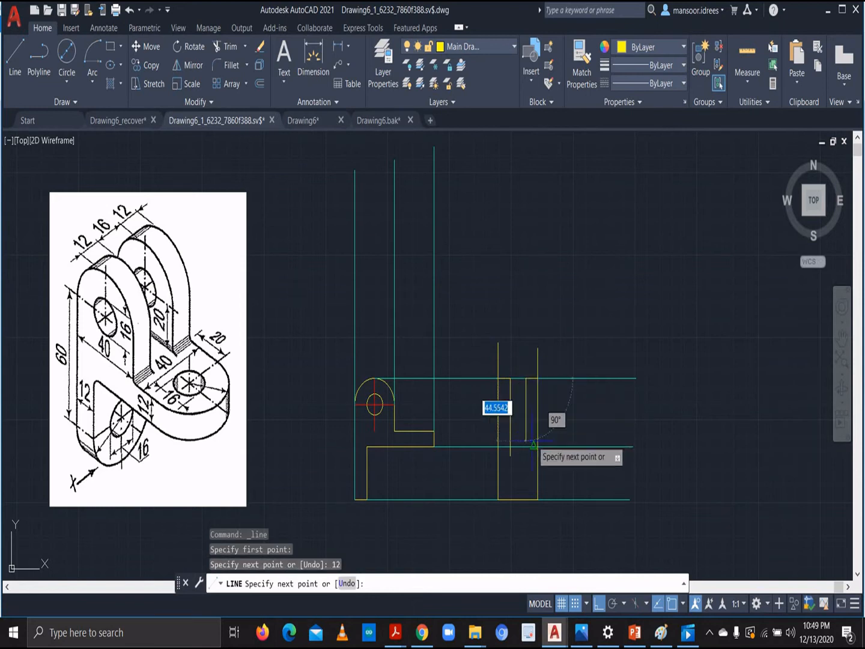
pyautogui.click(526, 459)
pyautogui.press('Escape')
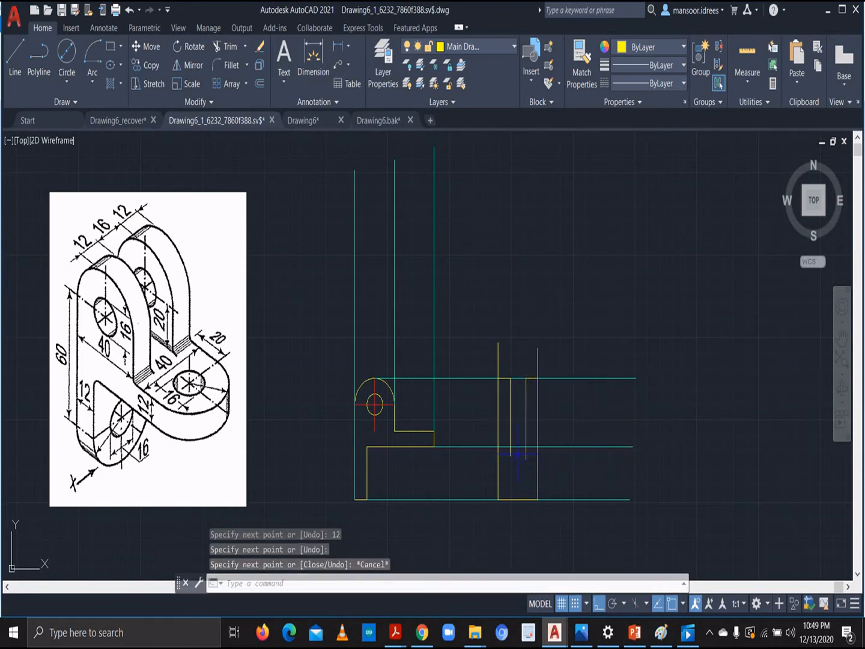
# Draw a horizontal line across the side view, level with the top of the horizontal plate in the first view
pyautogui.click(15, 60)
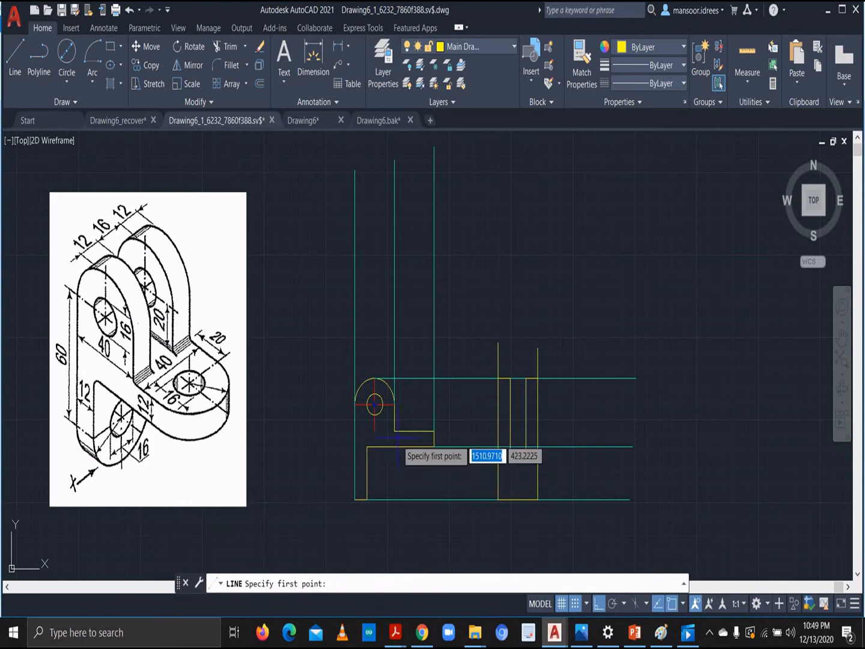
pyautogui.click(498, 431)
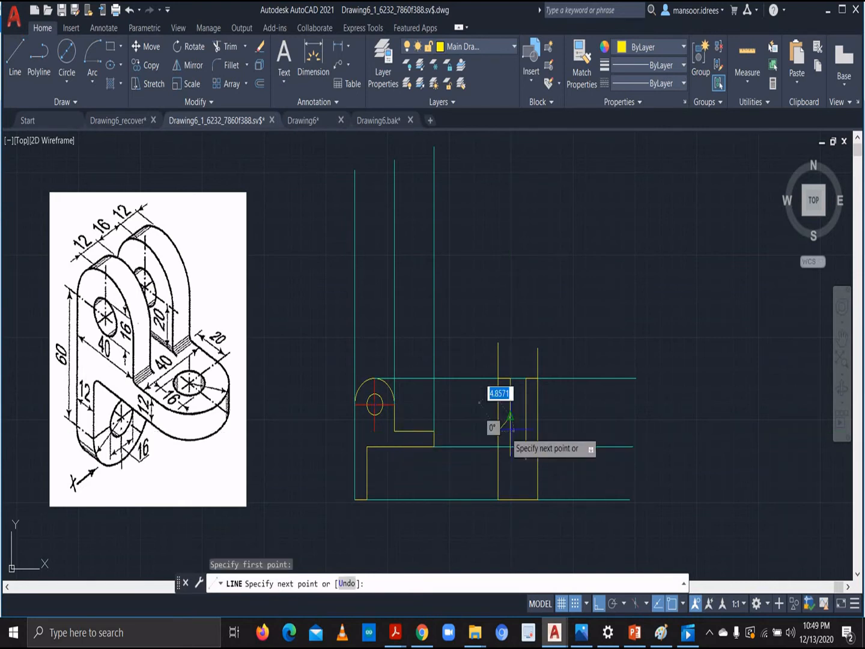
pyautogui.click(538, 431)
pyautogui.press('Escape')
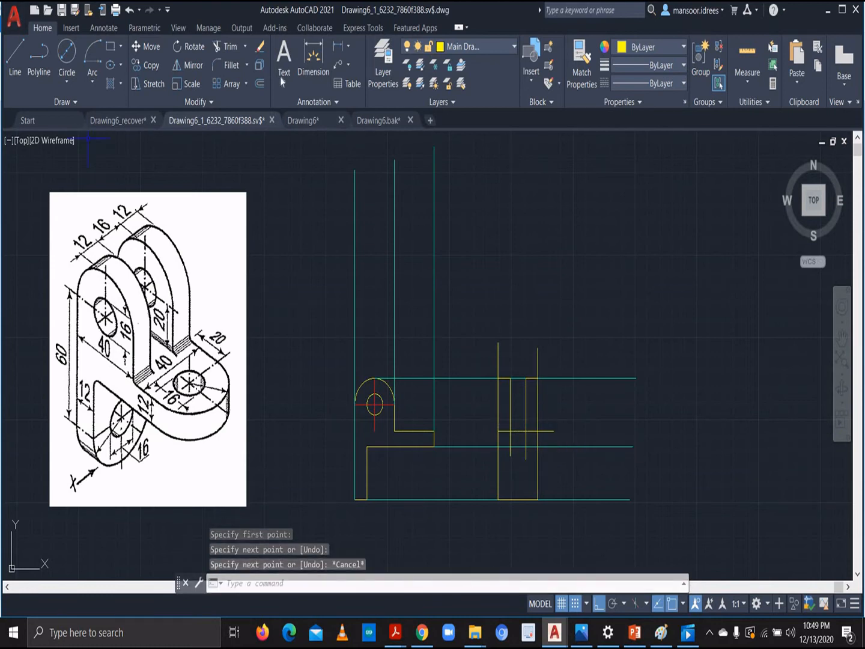
# Trim the prongs' inner lines below the plate's top line and the side view's outer verticals above the top projection line
pyautogui.write('tr')
pyautogui.press('Return')
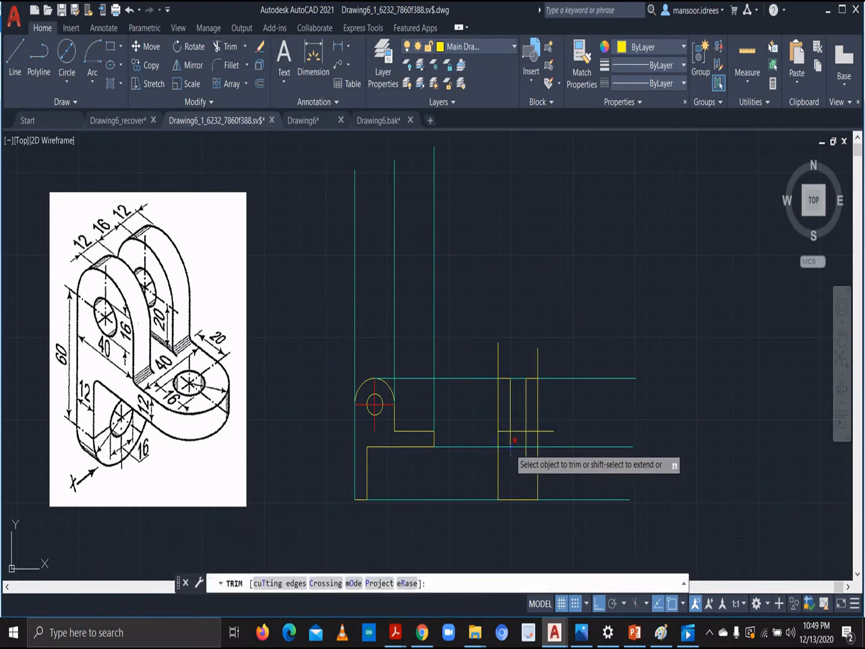
pyautogui.click(511, 450)
pyautogui.click(525, 440)
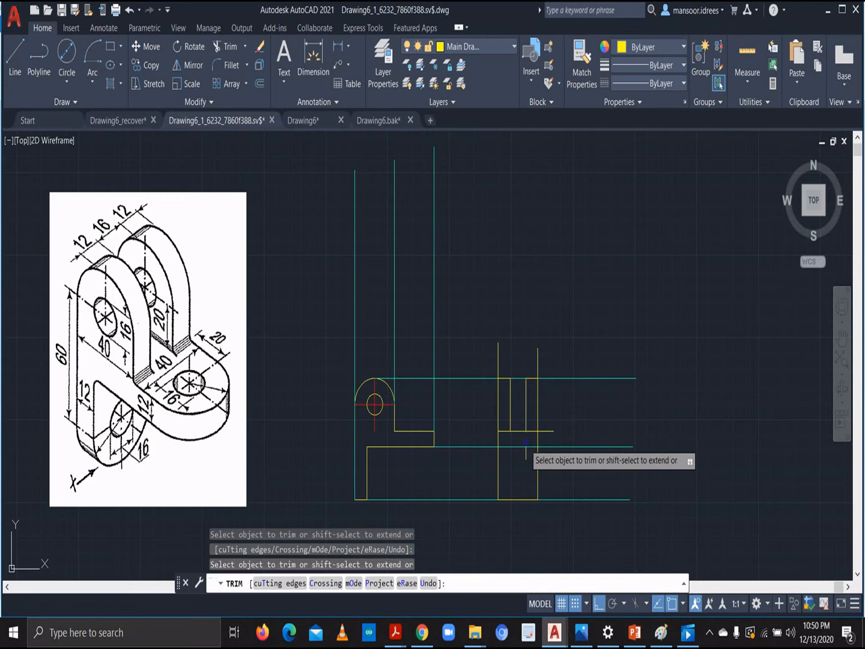
pyautogui.click(498, 363)
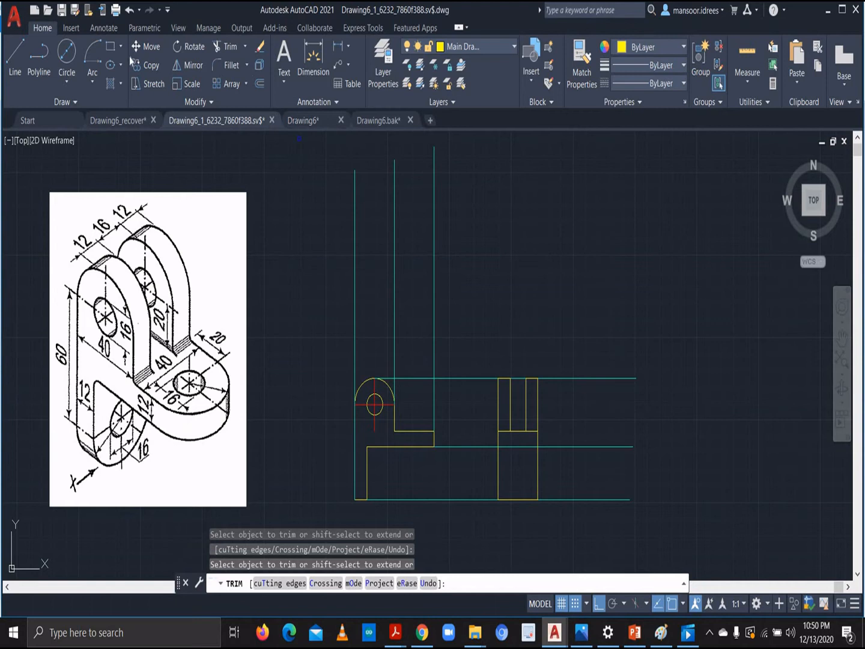
# Draw the plate's lower edge across the side view between its outer verticals, along the middle projection line
pyautogui.click(15, 57)
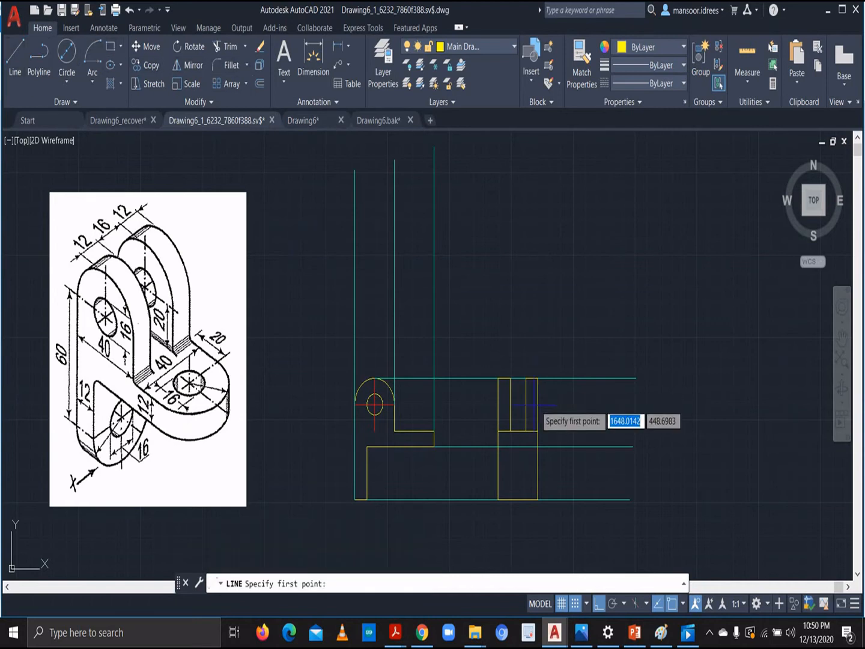
pyautogui.click(498, 446)
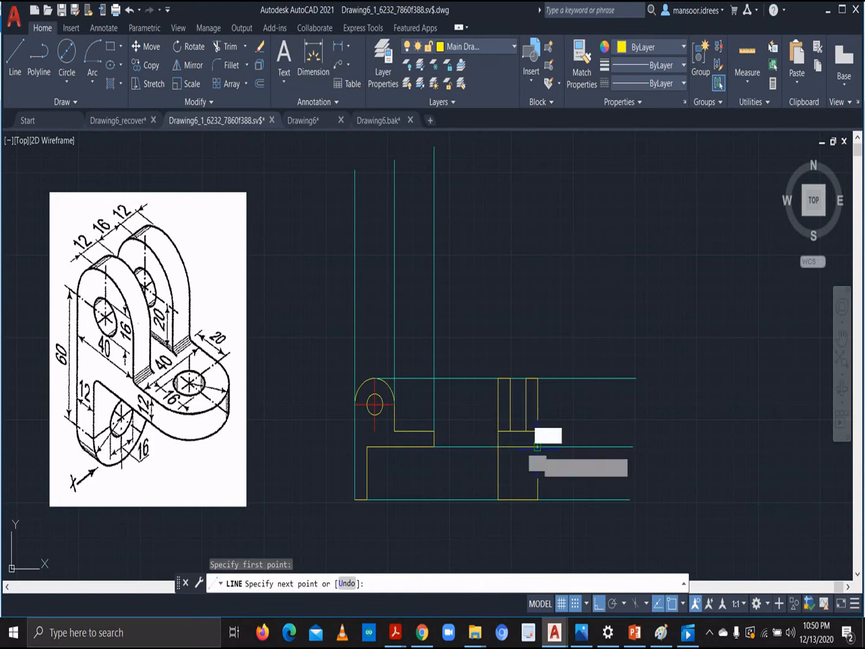
pyautogui.click(537, 447)
pyautogui.press('Escape')
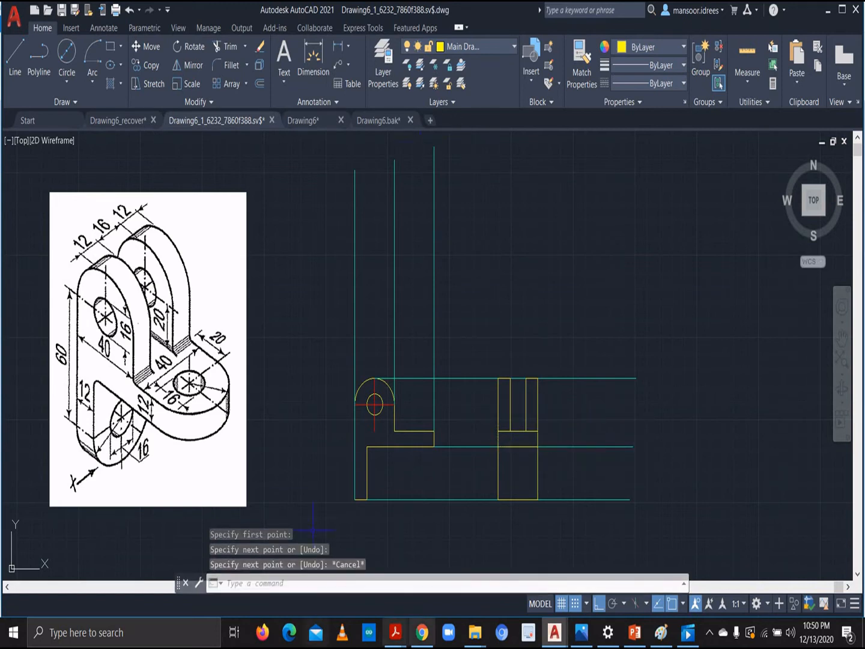
# Try a line from the side view's lower corner up 20 units and across to the opposite vertical, and undo it
pyautogui.moveTo(660, 631)
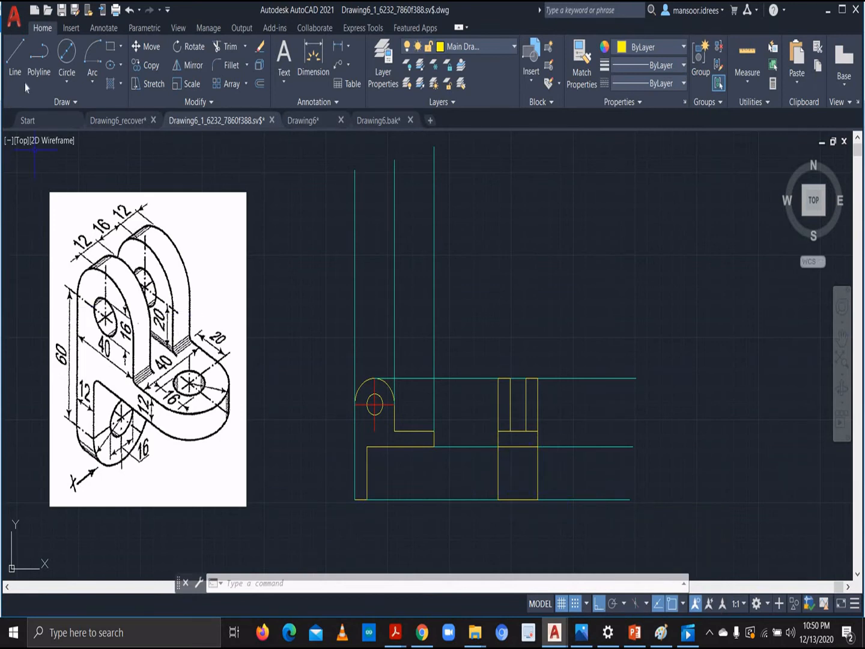
pyautogui.click(16, 60)
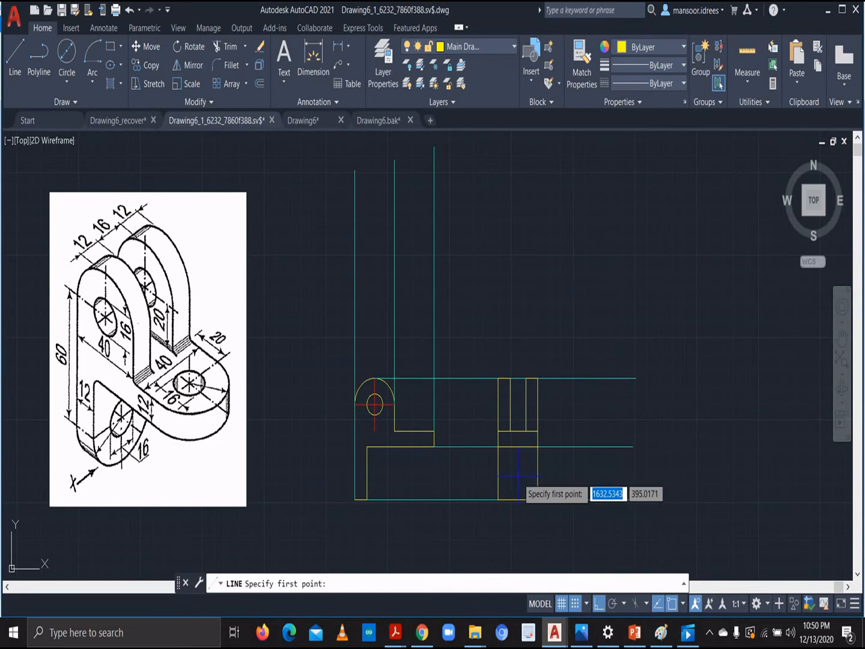
pyautogui.click(497, 499)
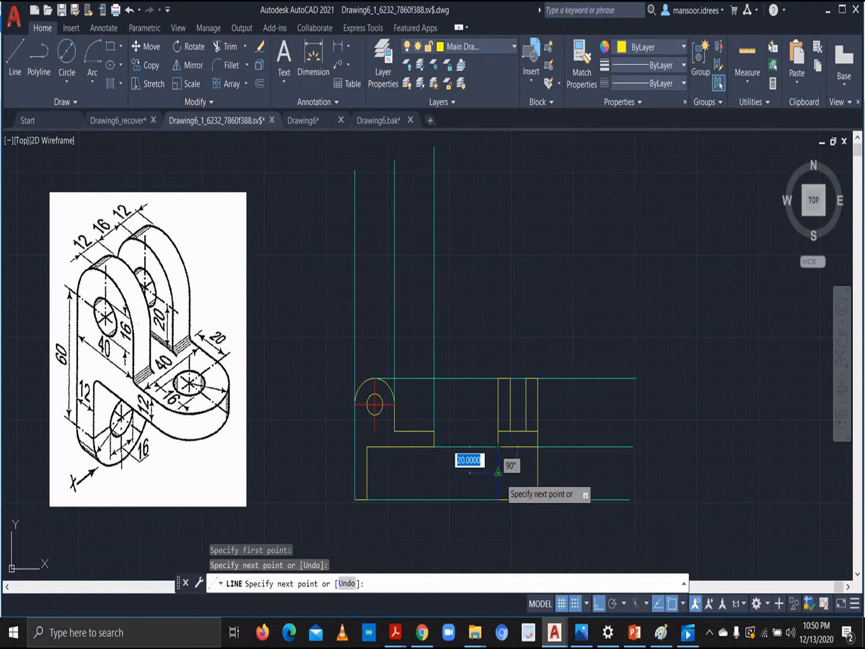
pyautogui.click(498, 472)
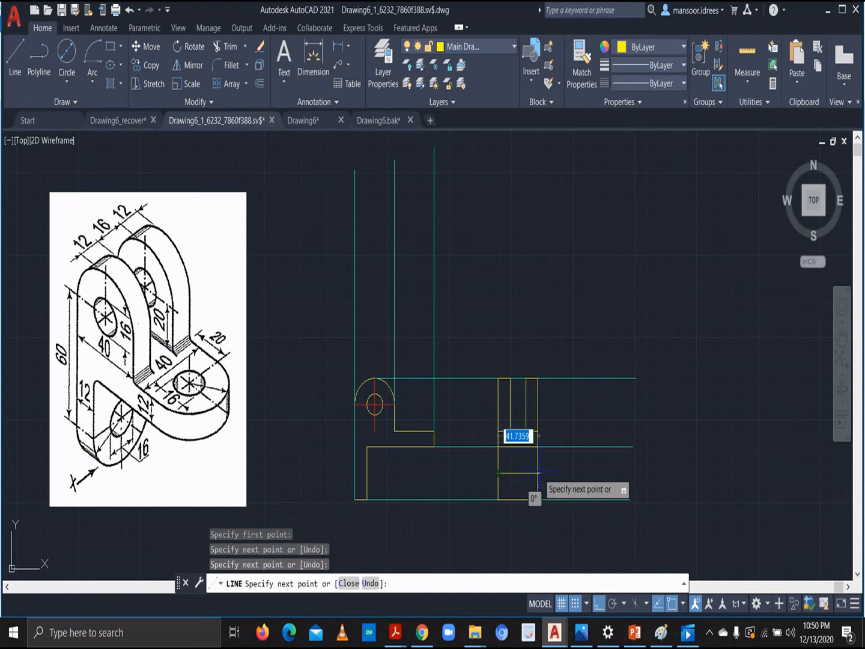
pyautogui.click(537, 499)
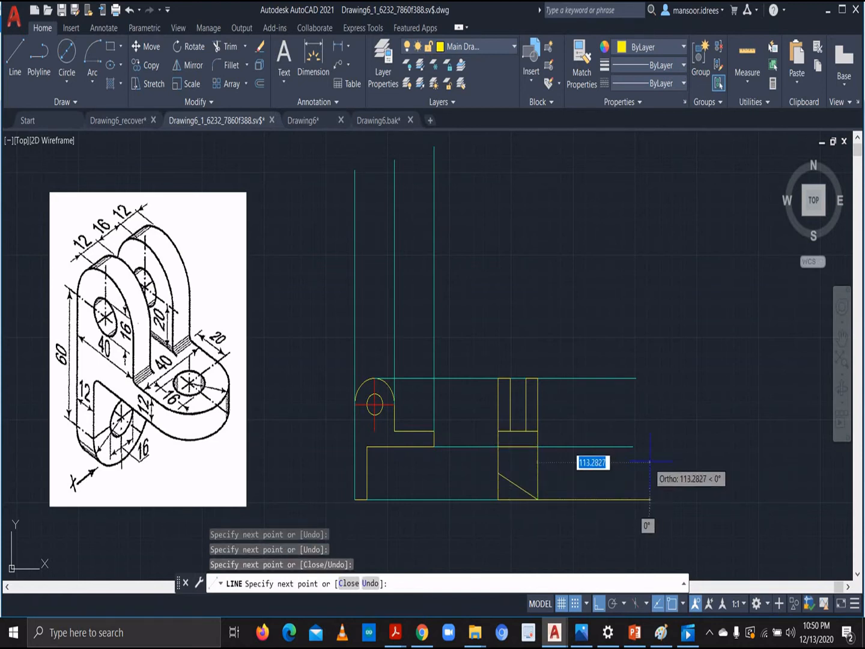
pyautogui.hotkey('ctrl', 'z')
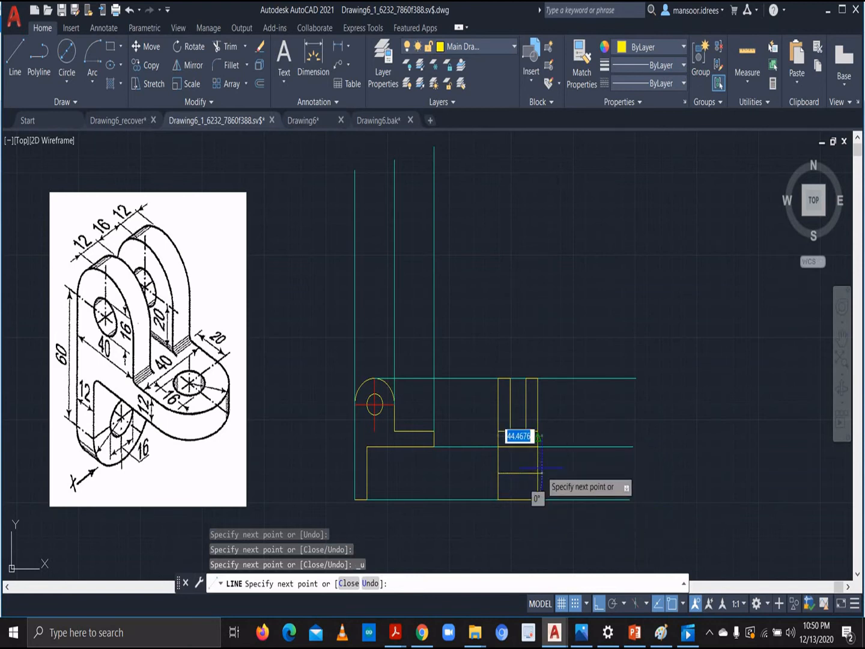
pyautogui.scroll(2, 540, 467)
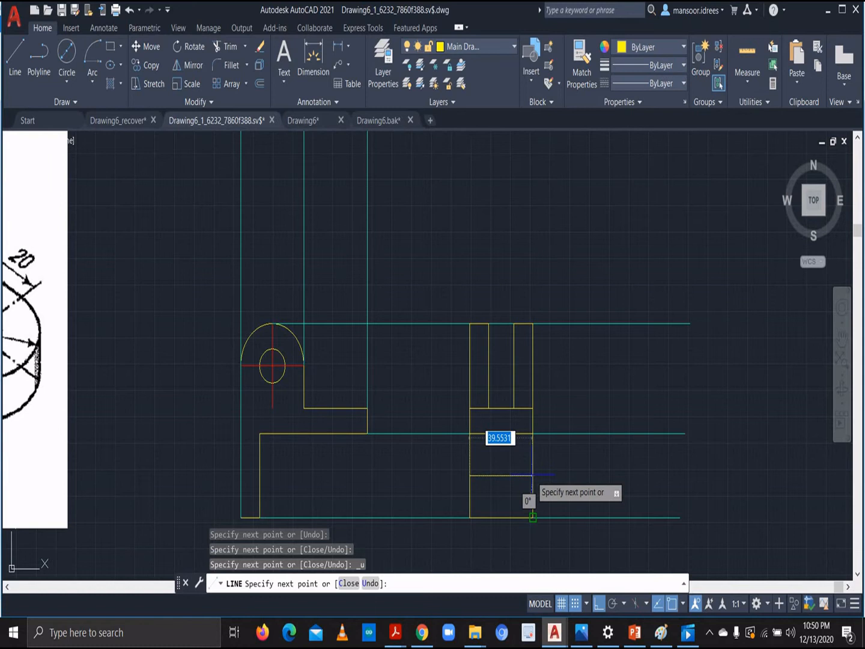
pyautogui.click(532, 515)
pyautogui.press('Escape')
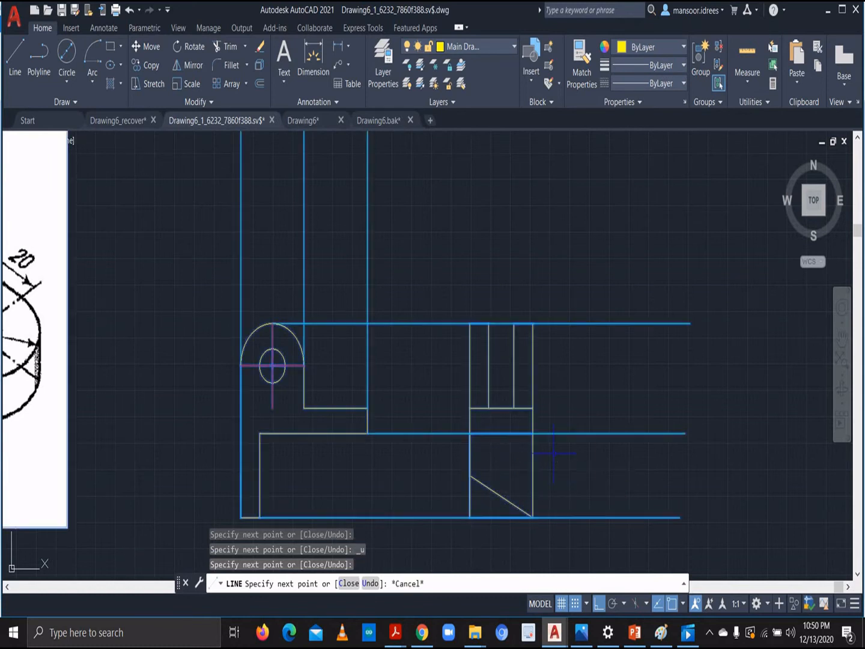
pyautogui.press('Escape')
pyautogui.hotkey('ctrl', 'z')
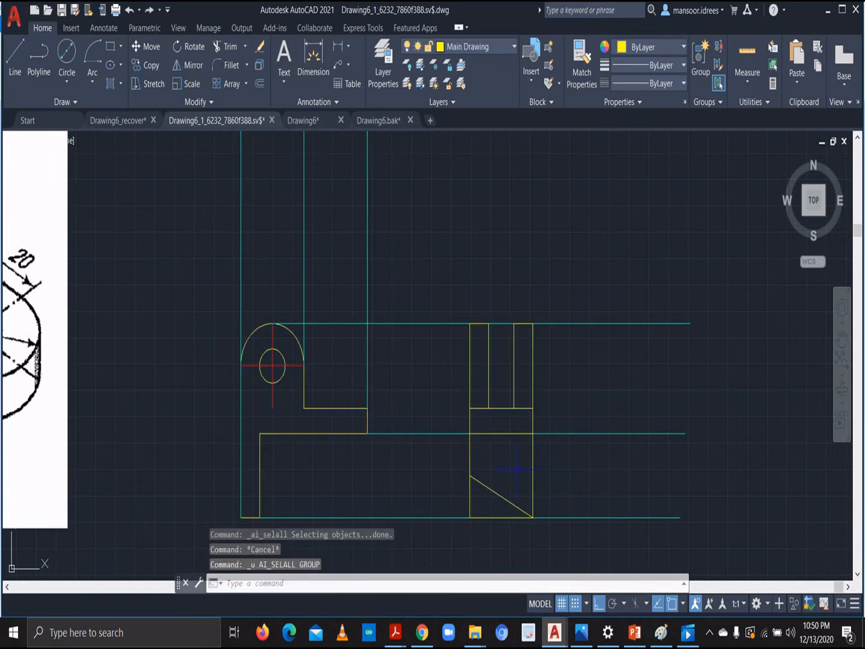
pyautogui.hotkey('ctrl', 'z')
# Draw a line from the side view's lower corner 20 units up and 40 units across to the opposite vertical
pyautogui.click(15, 57)
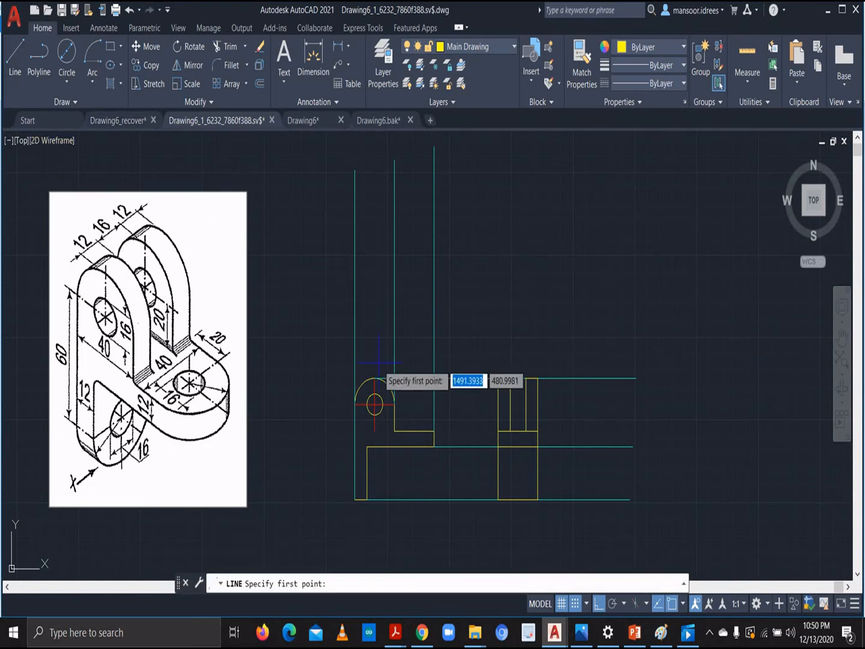
pyautogui.click(498, 498)
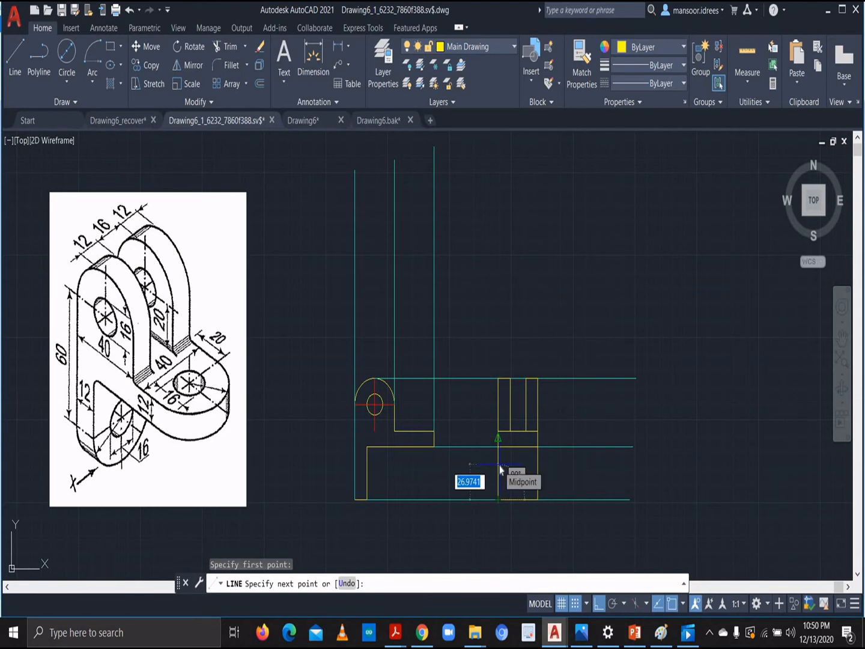
pyautogui.write('20')
pyautogui.press('Return')
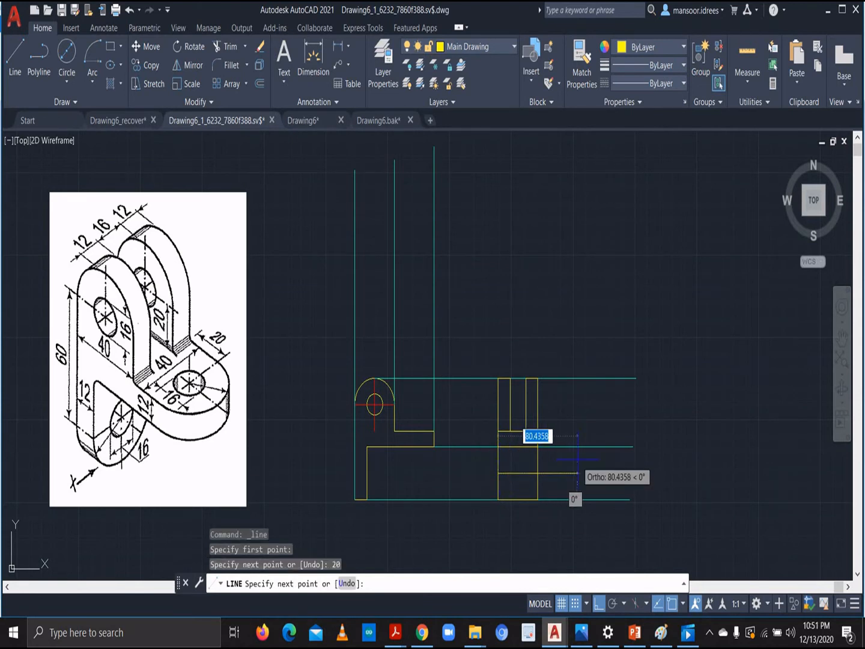
pyautogui.write('40')
pyautogui.press('Return')
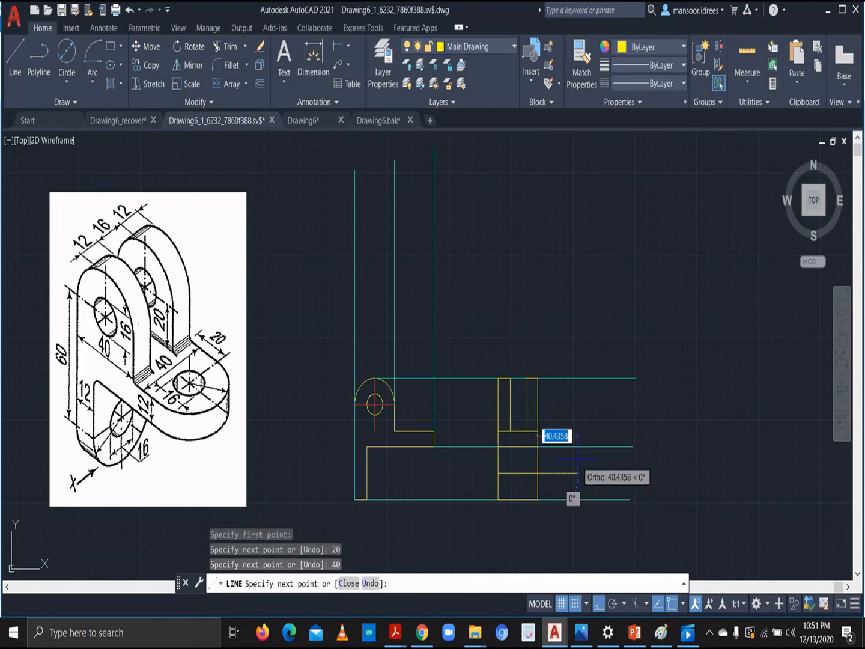
pyautogui.press('Escape')
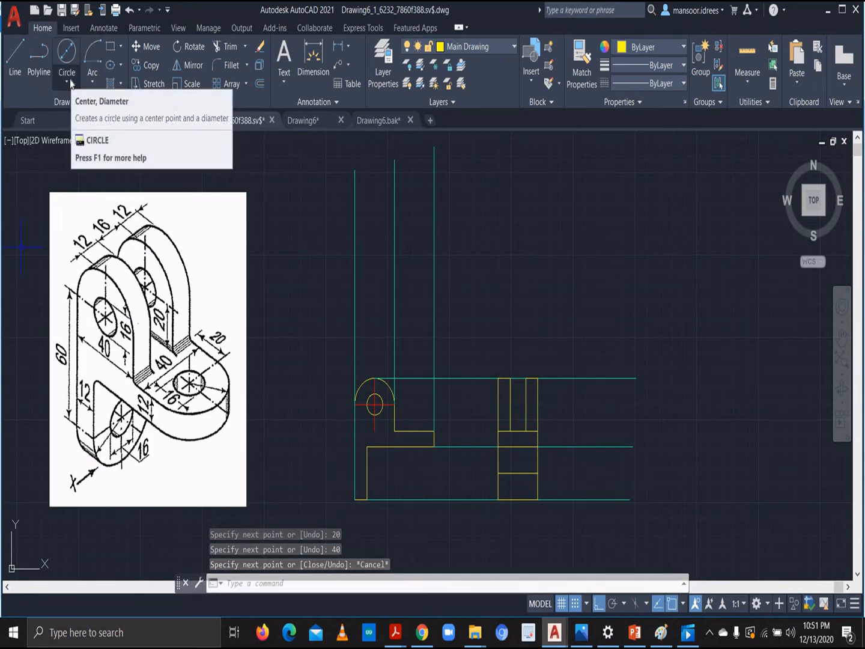
# Draw a 16-unit diameter circle centred on the midpoint of the 40-unit line in the side view's lower block
pyautogui.click(67, 55)
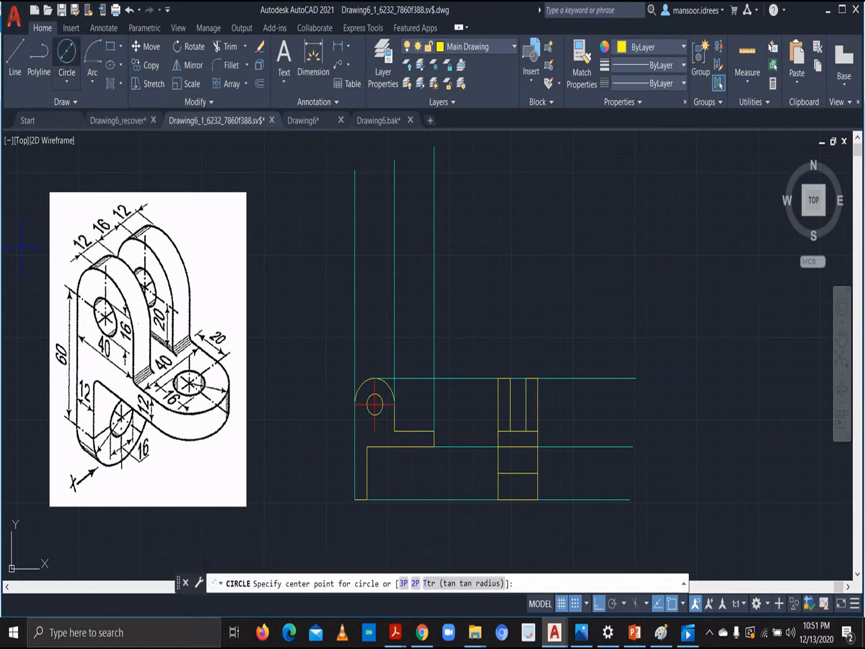
pyautogui.click(518, 471)
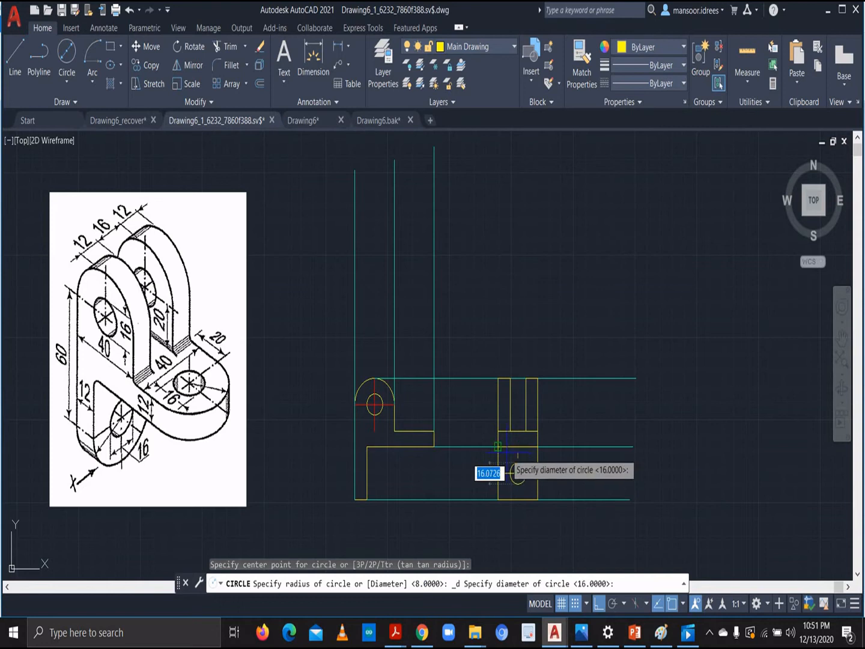
pyautogui.write('16')
pyautogui.press('Return')
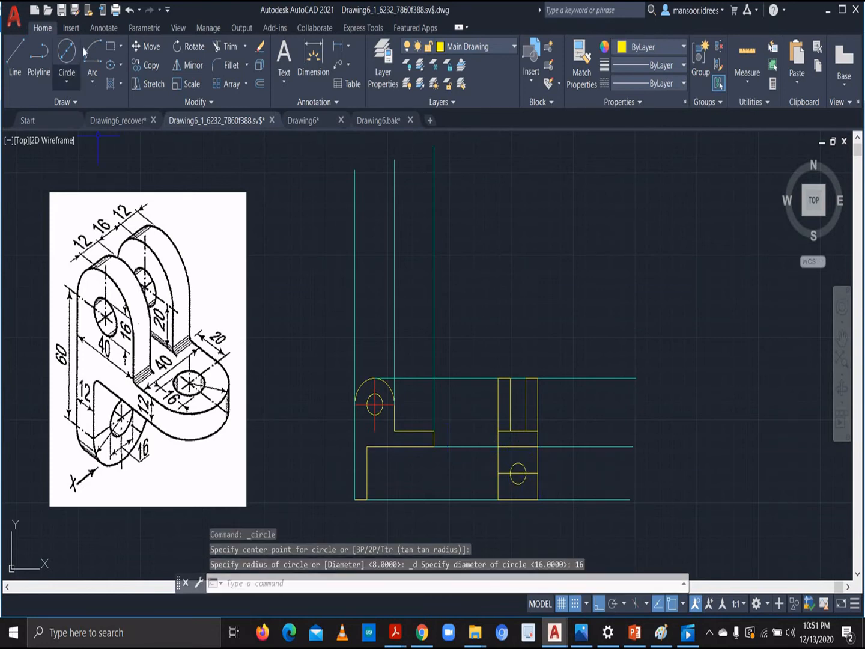
# Draw a start-center-end arc of radius 20 below the hole, joining both ends of the 40-unit line around the hole's centre
pyautogui.click(94, 83)
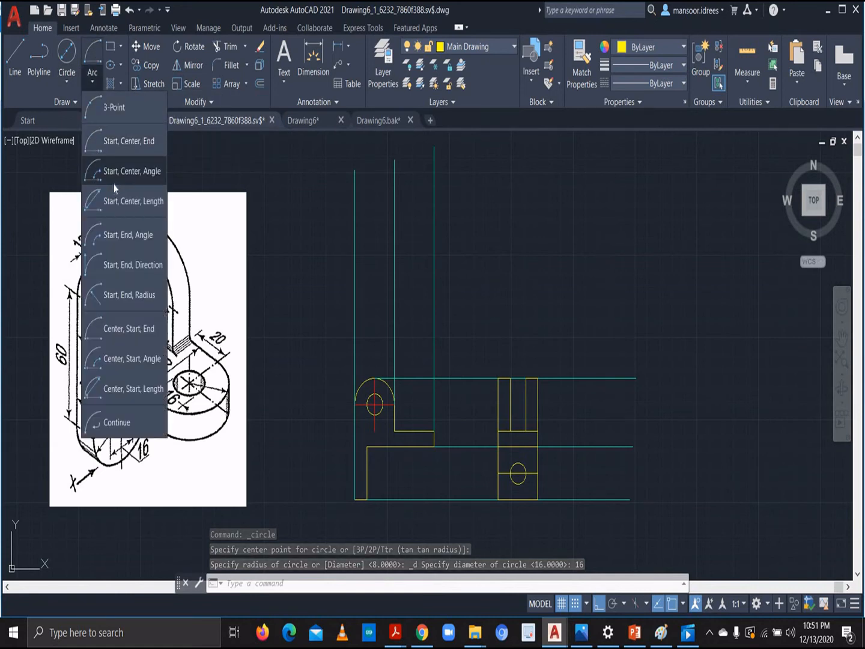
pyautogui.click(124, 141)
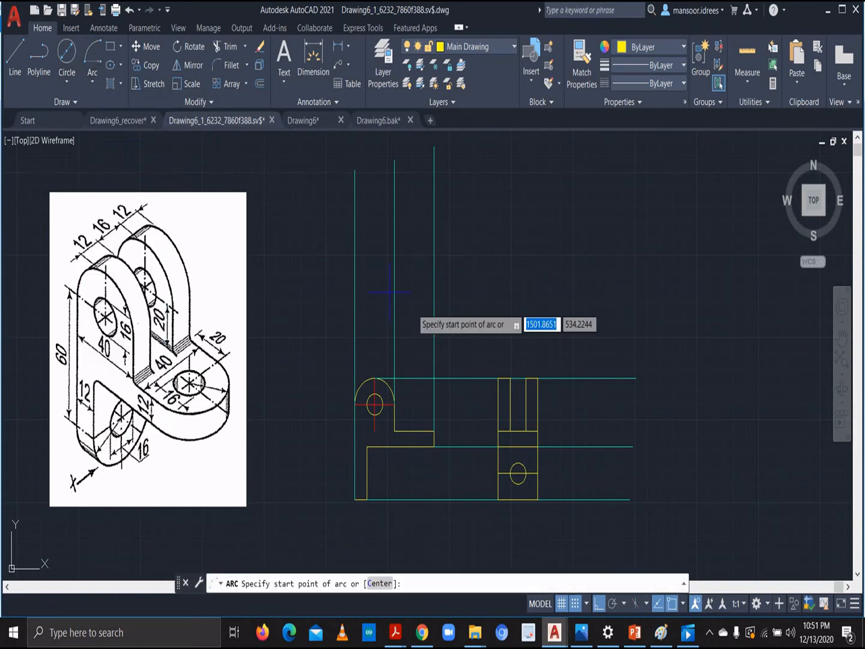
pyautogui.click(498, 473)
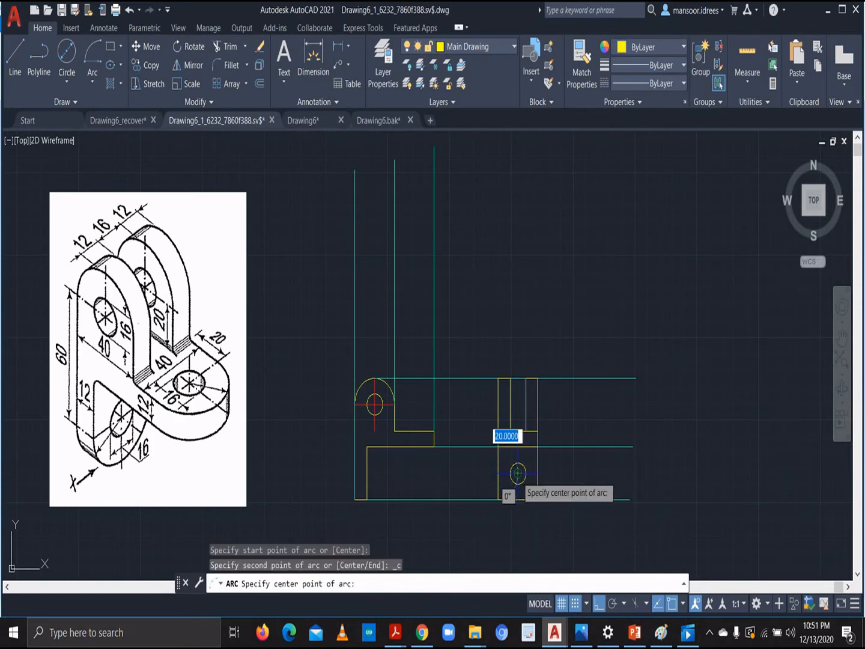
pyautogui.click(517, 473)
pyautogui.click(536, 474)
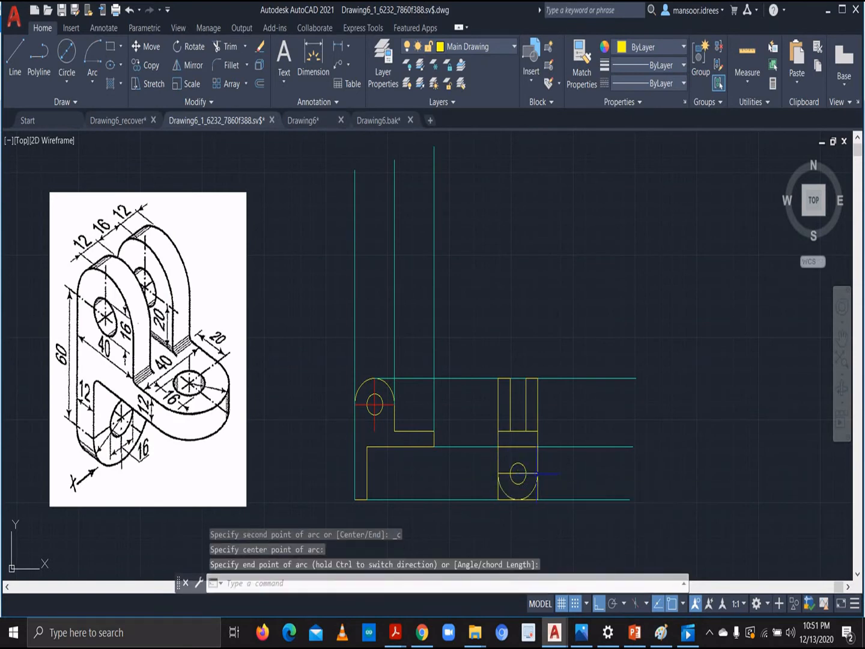
pyautogui.press('Escape')
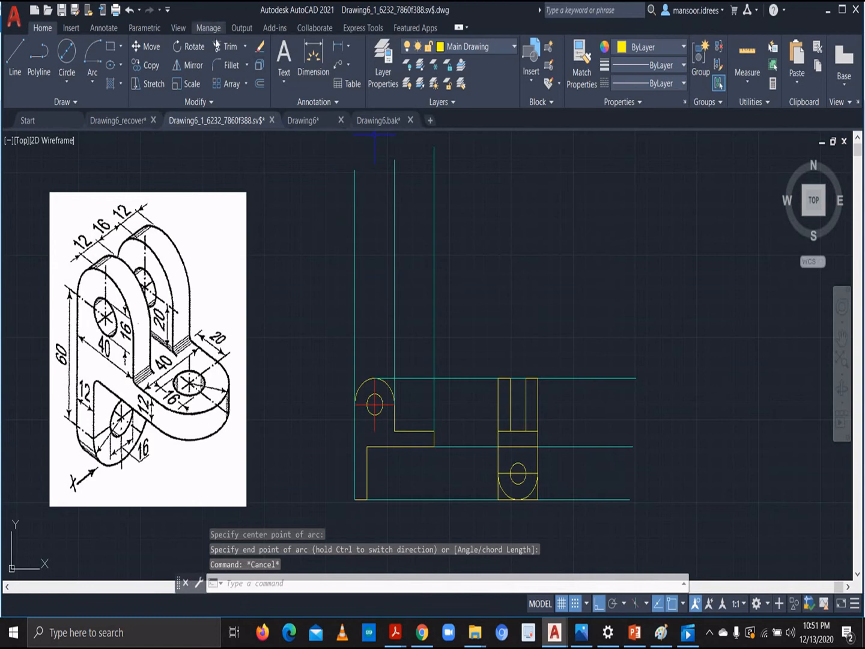
# Trim away the 40-unit line and the square corners outside the arc on the side view's lower lug
pyautogui.write('tr')
pyautogui.press('Return')
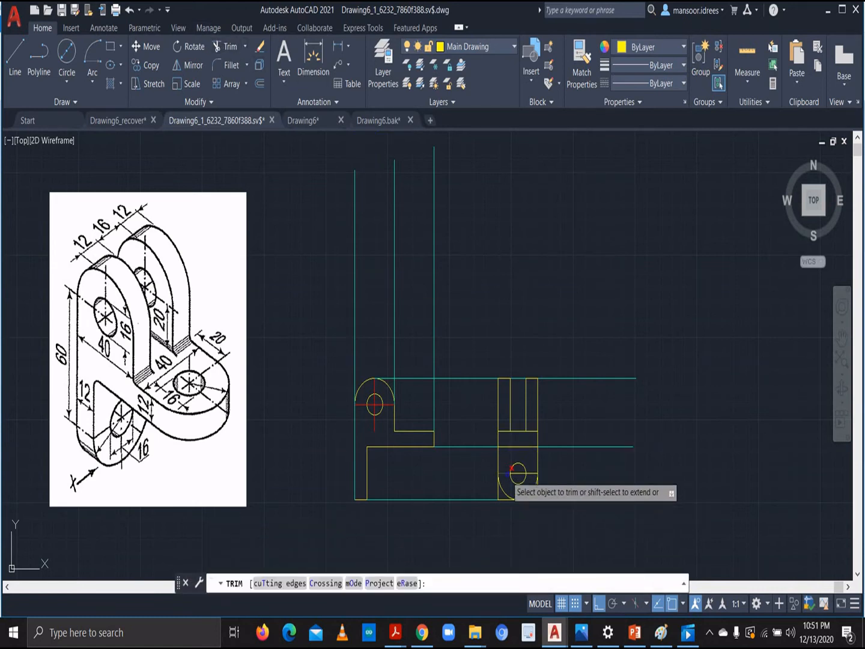
pyautogui.click(515, 477)
pyautogui.press('Return')
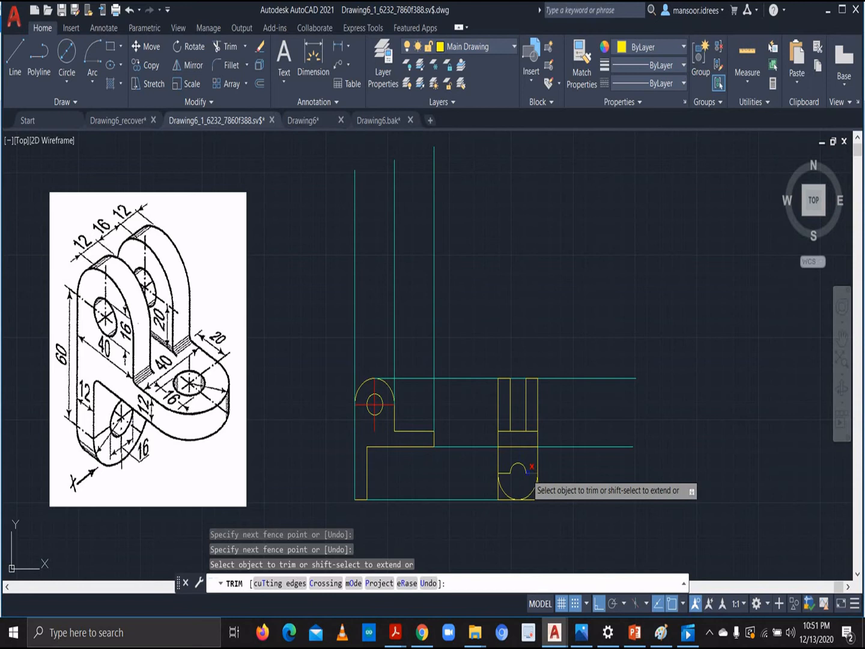
pyautogui.hotkey('ctrl', 'z')
pyautogui.click(529, 473)
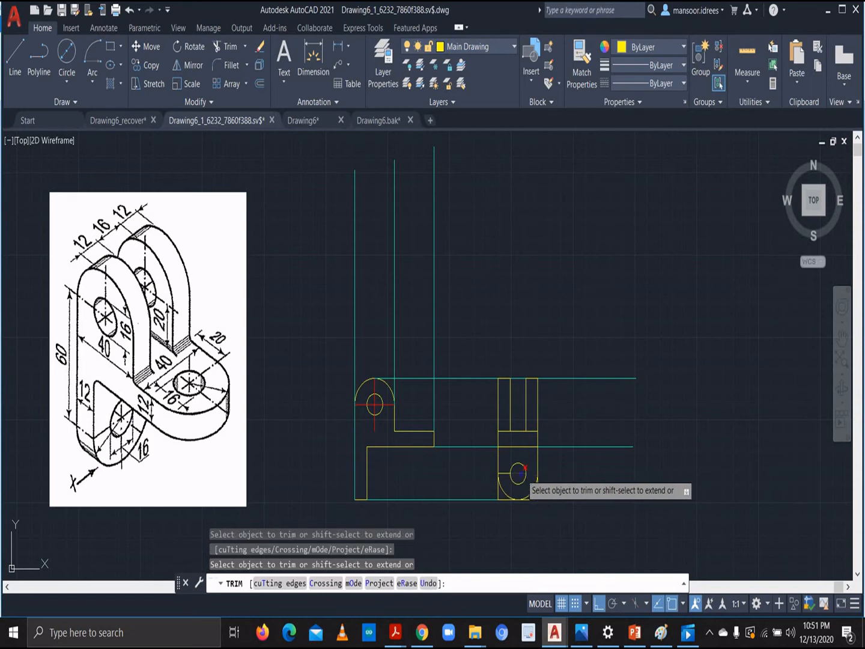
pyautogui.click(520, 473)
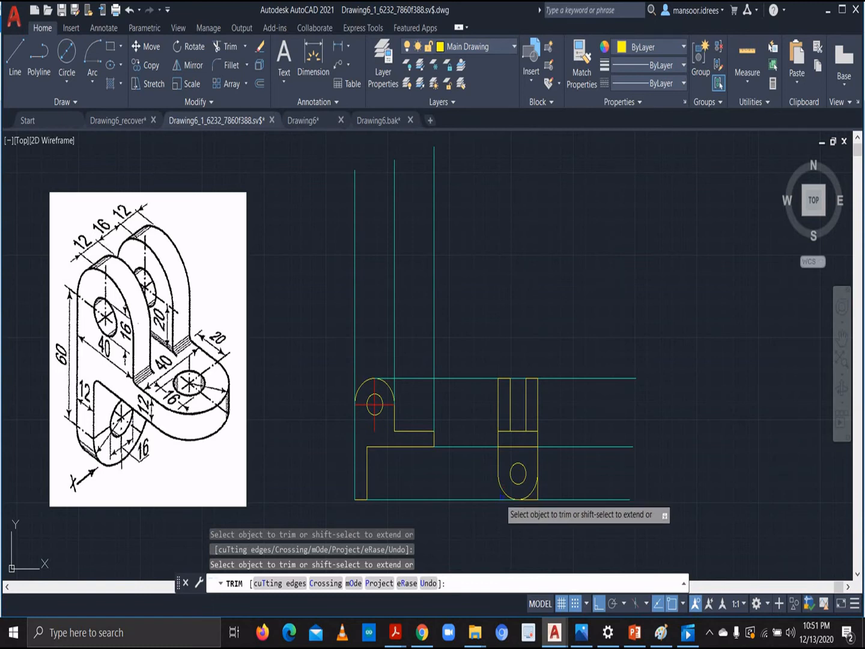
pyautogui.click(536, 496)
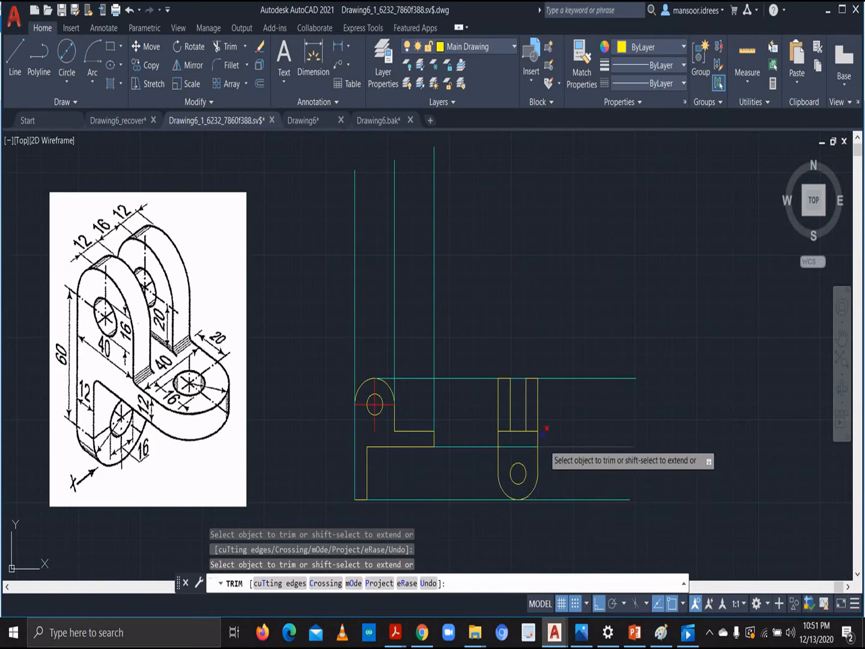
# Draw a horizontal base line for the top view above the front view, from the leftmost vertical projection line past the rightmost one
pyautogui.scroll(-2, 660, 414)
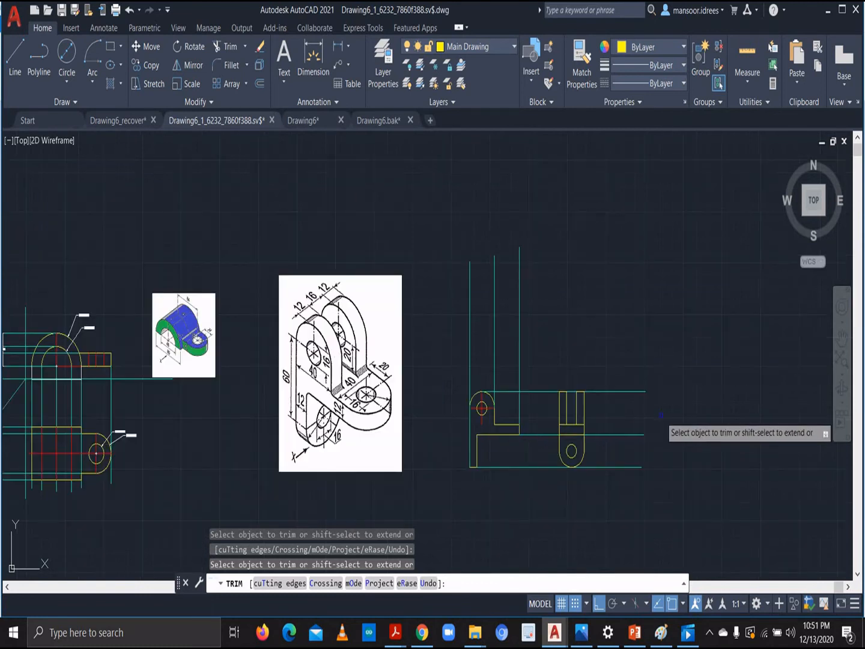
pyautogui.scroll(3, 662, 426)
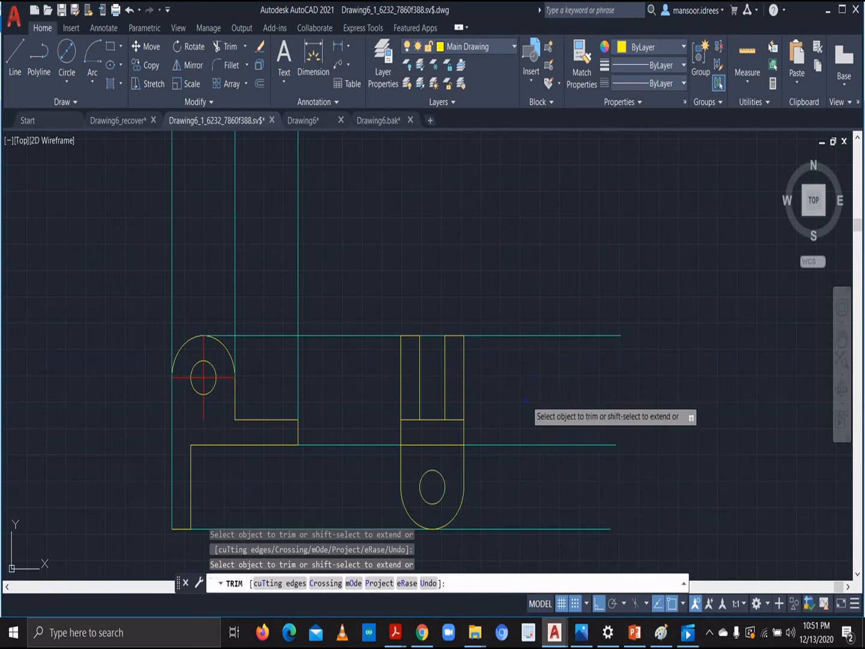
pyautogui.scroll(-2, 526, 275)
pyautogui.moveTo(529, 224); pyautogui.dragTo(544, 316, button='middle')
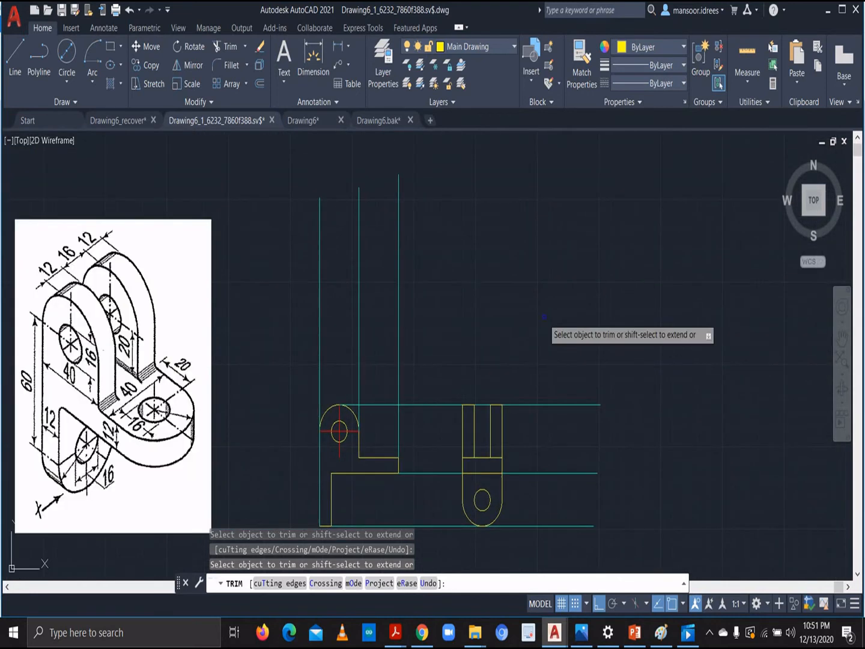
pyautogui.click(11, 55)
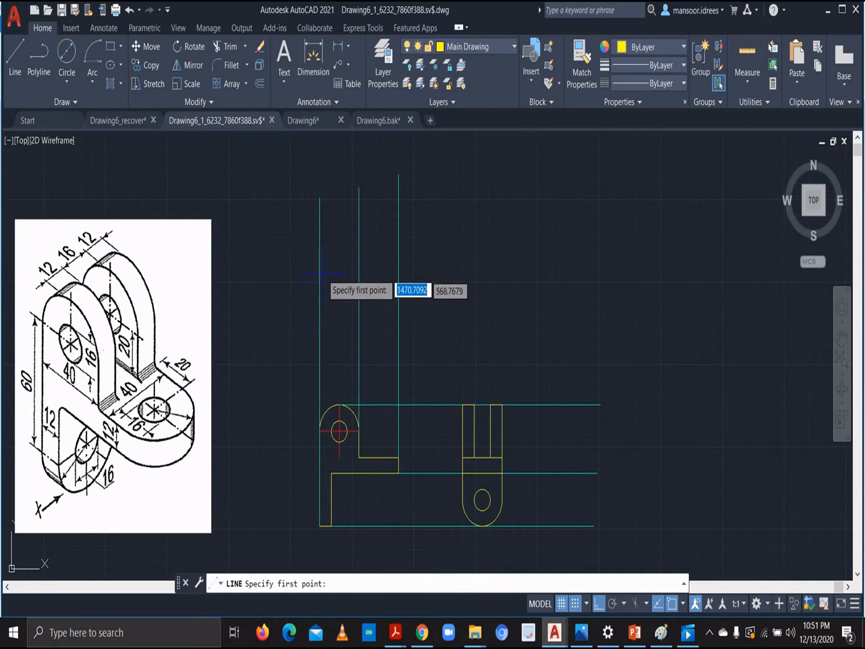
pyautogui.click(320, 360)
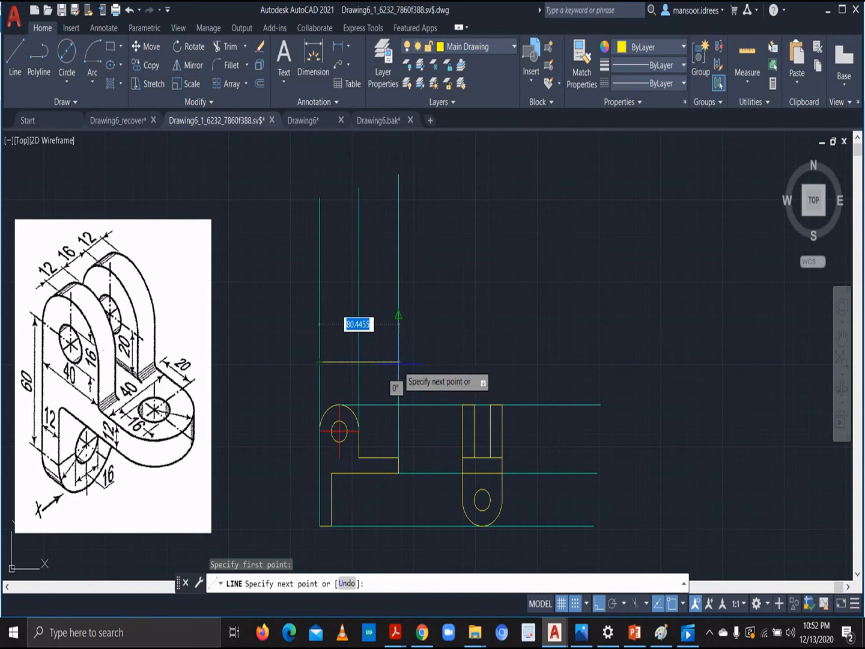
pyautogui.click(398, 361)
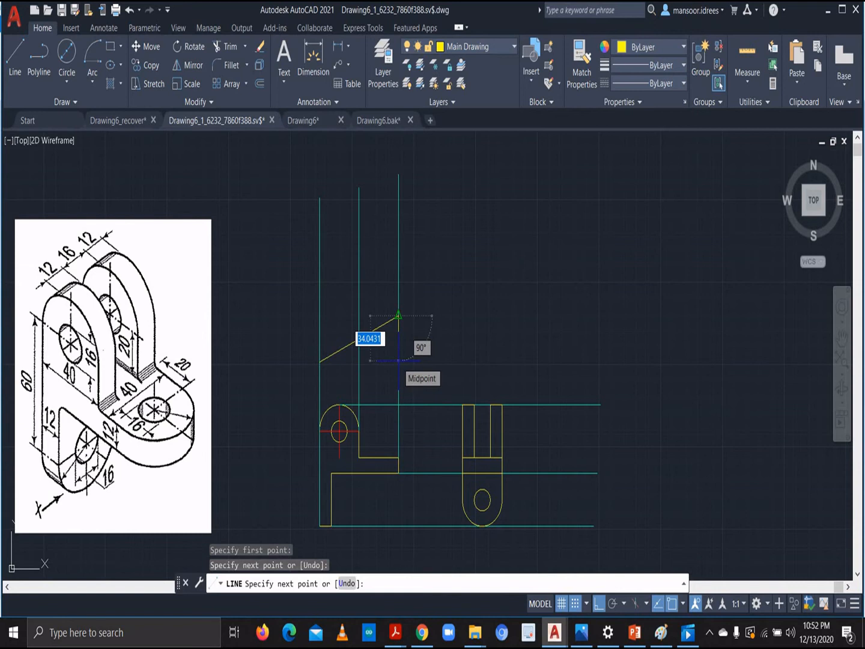
pyautogui.hotkey('ctrl', 'z')
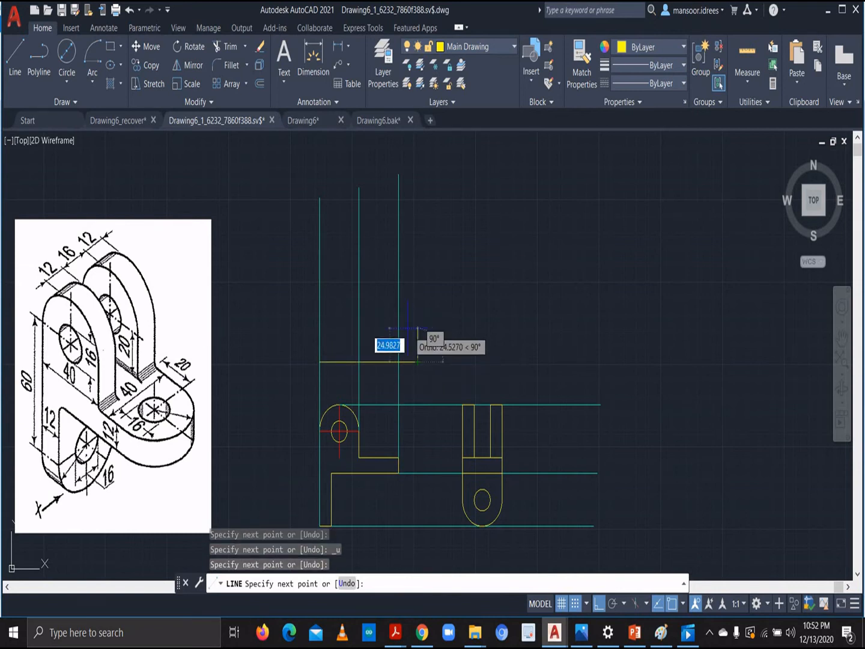
pyautogui.press('Escape')
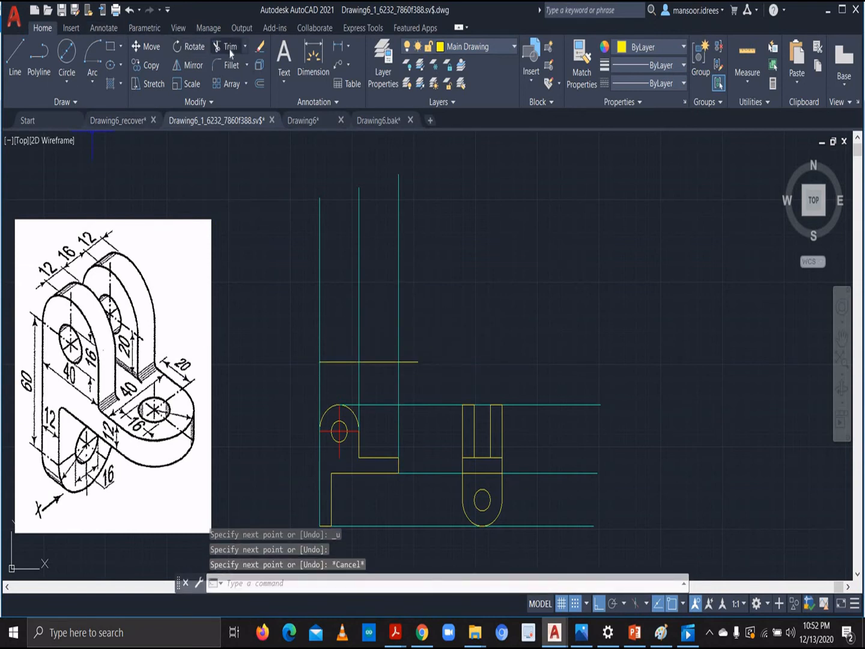
# Trim the top view's base line where it overhangs the rightmost vertical projection line
pyautogui.write('tr')
pyautogui.press('space')
pyautogui.click(408, 362)
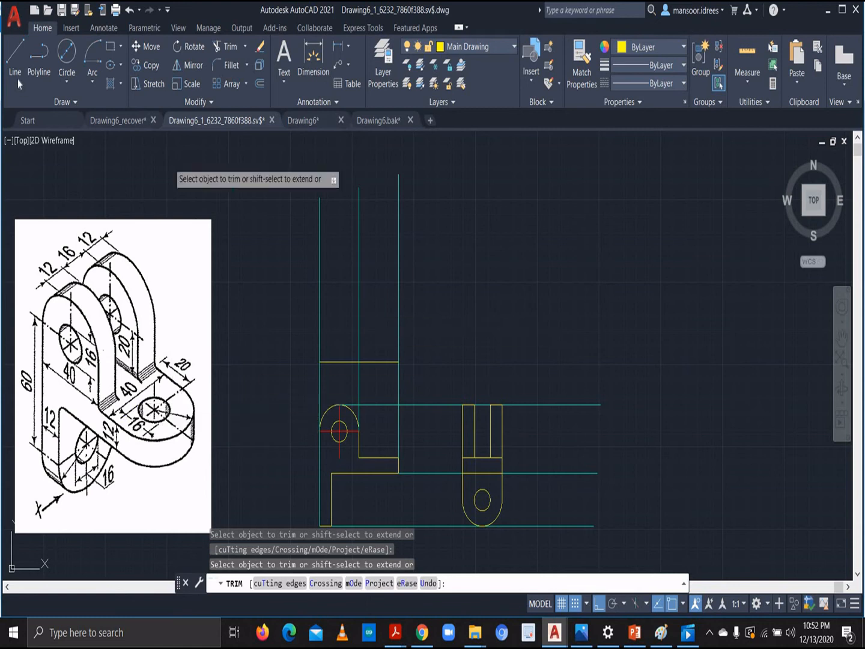
# Draw lines 40 units up, 80 across and 40 down from the base line's left end to close the top view's outline
pyautogui.click(16, 60)
pyautogui.click(320, 362)
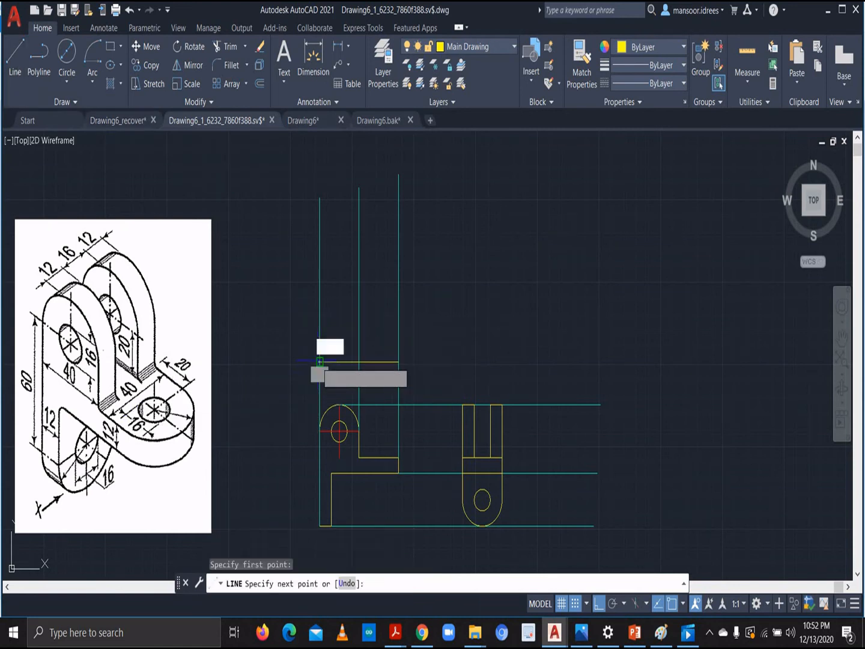
pyautogui.write('40')
pyautogui.press('Return')
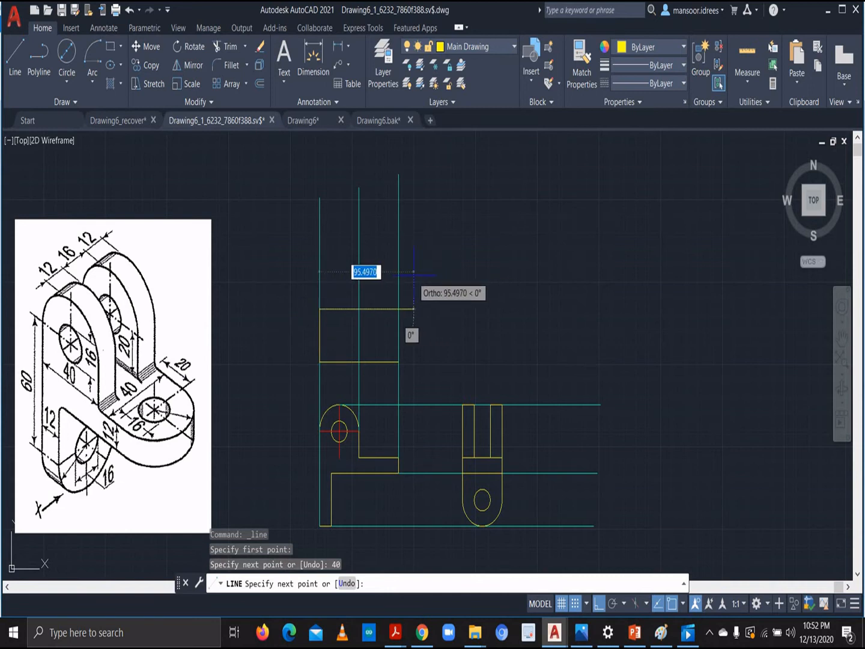
pyautogui.write('80')
pyautogui.press('Return')
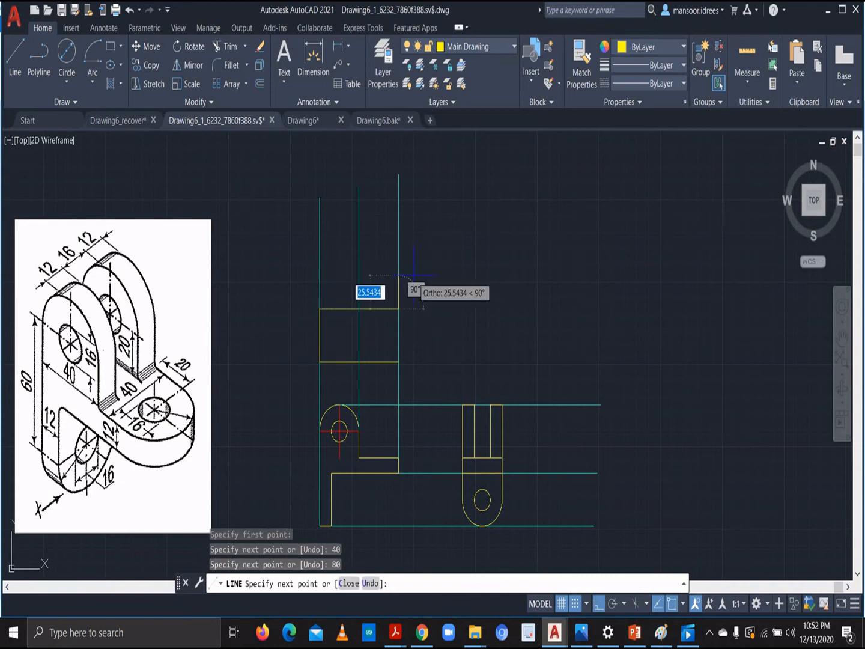
pyautogui.write('40')
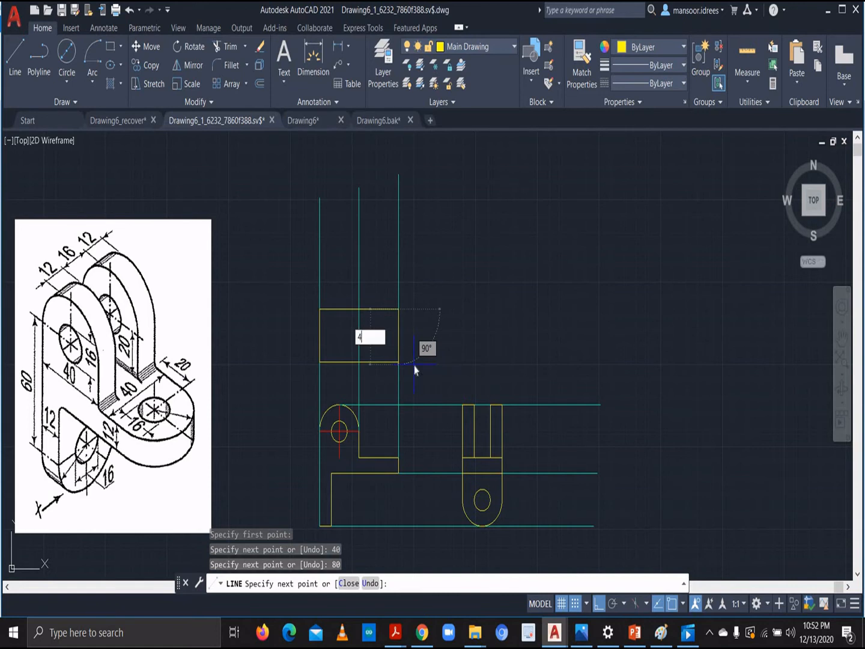
pyautogui.press('Return')
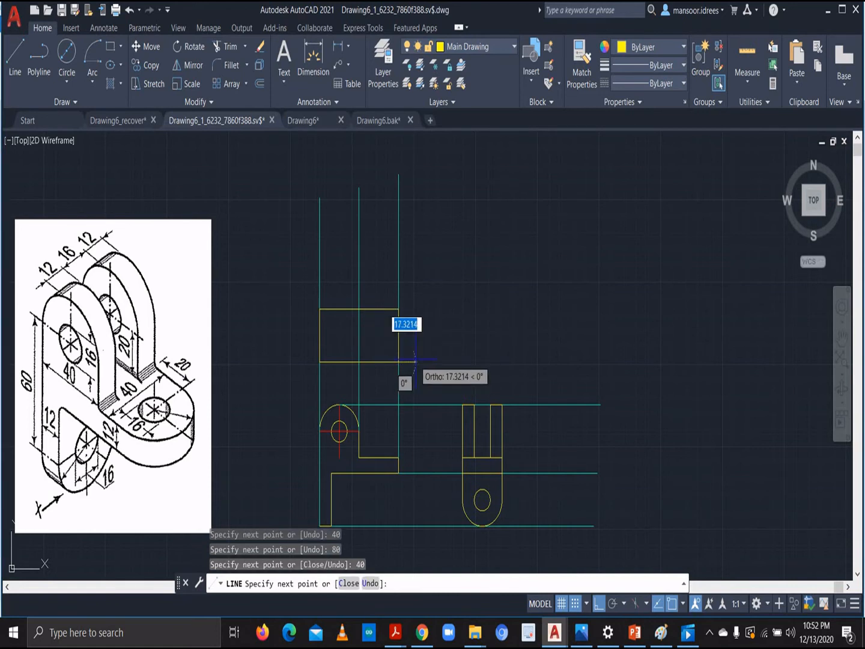
pyautogui.press('Escape')
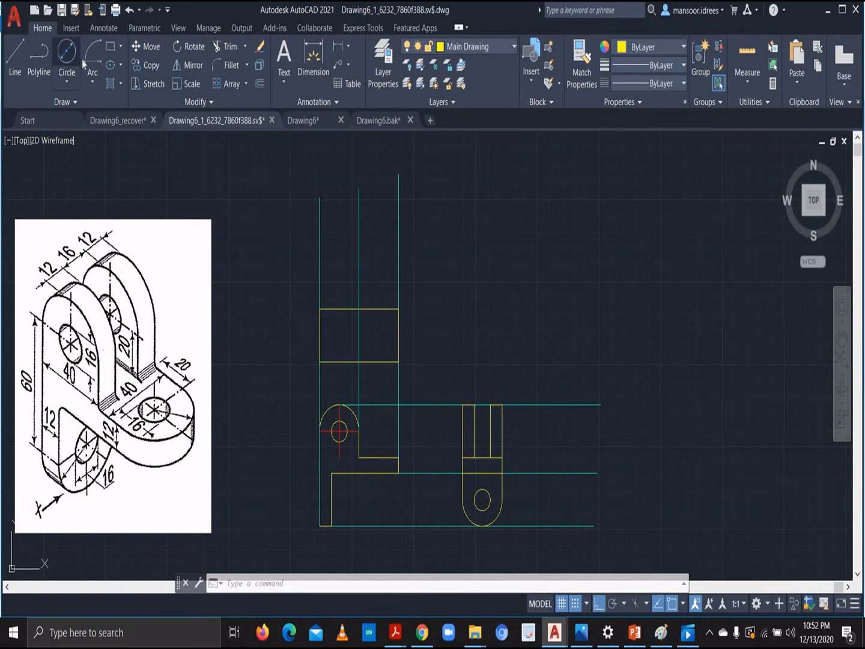
# Outline the top view's lower prong with lines 12 units up, 40 across and 12 down from the rectangle's lower left corner
pyautogui.click(15, 57)
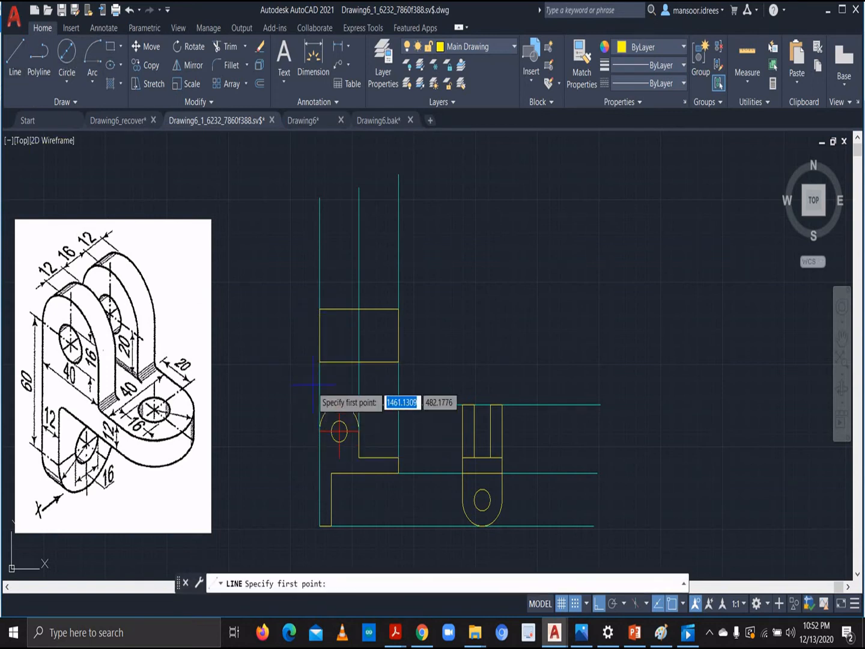
pyautogui.click(320, 361)
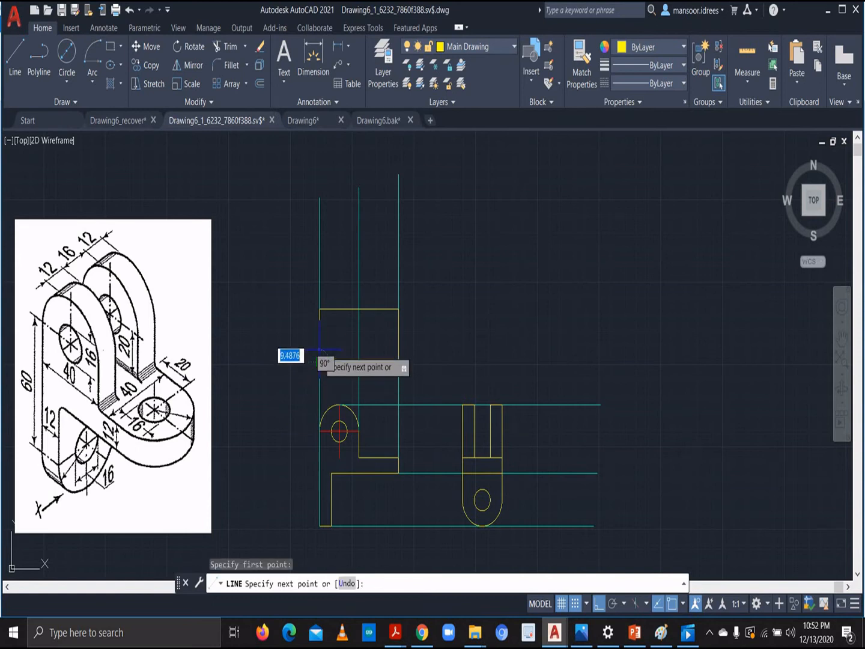
pyautogui.write('12')
pyautogui.press('Return')
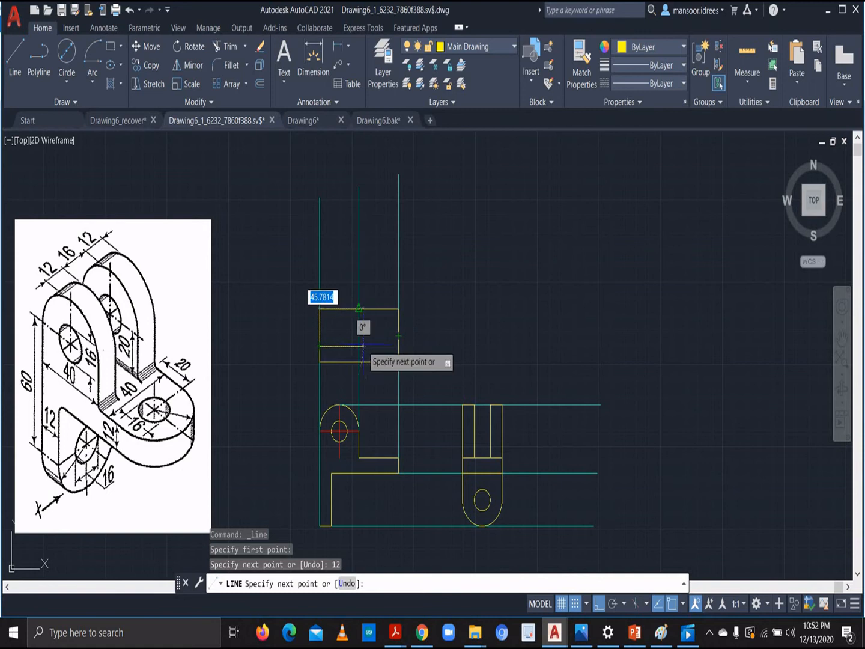
pyautogui.write('40')
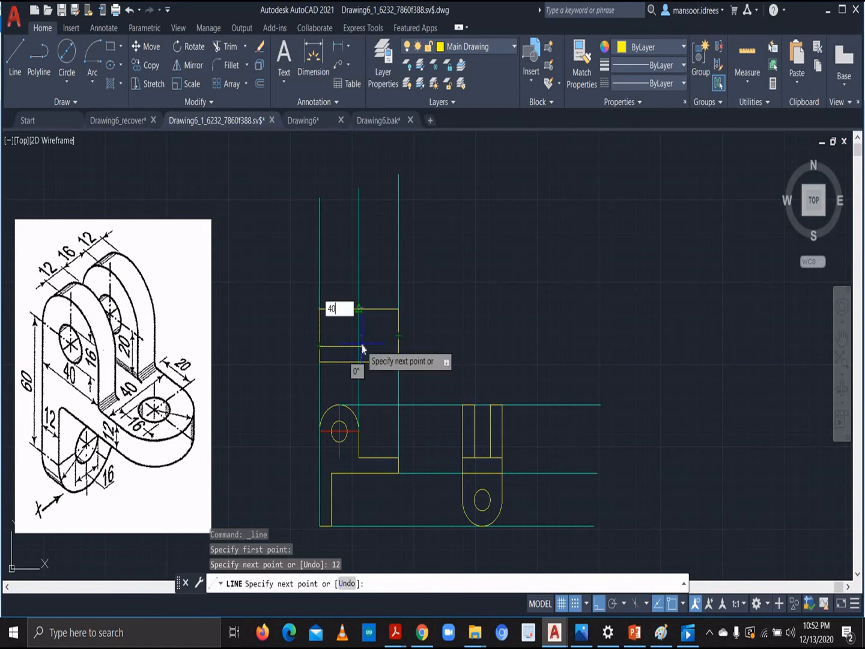
pyautogui.press('Return')
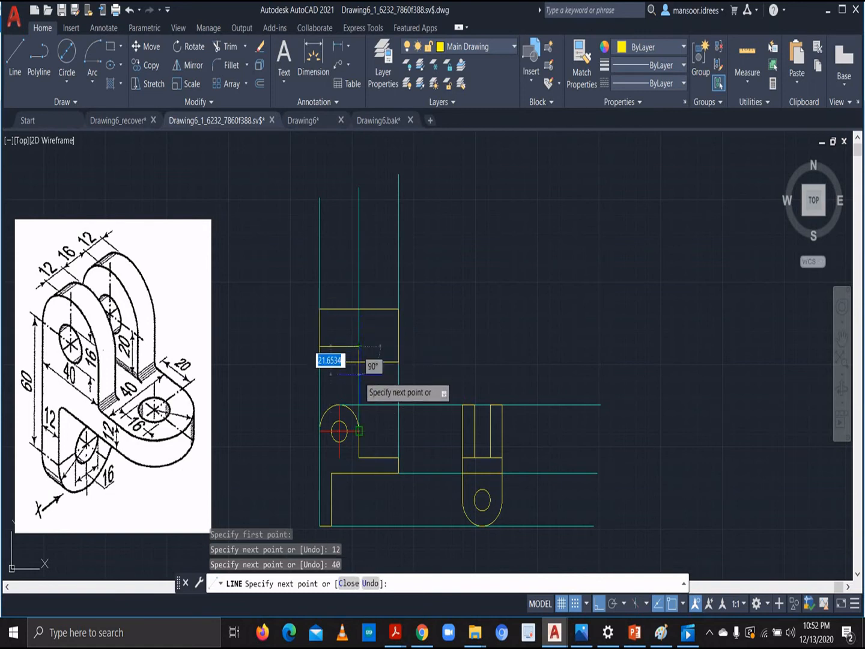
pyautogui.write('12')
pyautogui.press('Return')
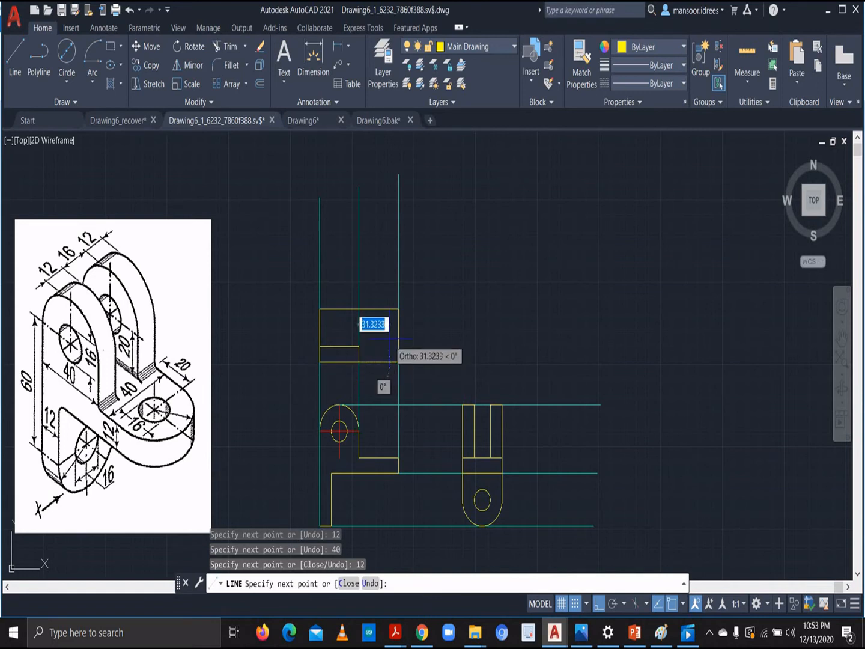
pyautogui.press('Escape')
# Outline the top view's upper prong with lines 40 units across, 12 down and 40 back from the rectangle's upper left corner
pyautogui.click(21, 48)
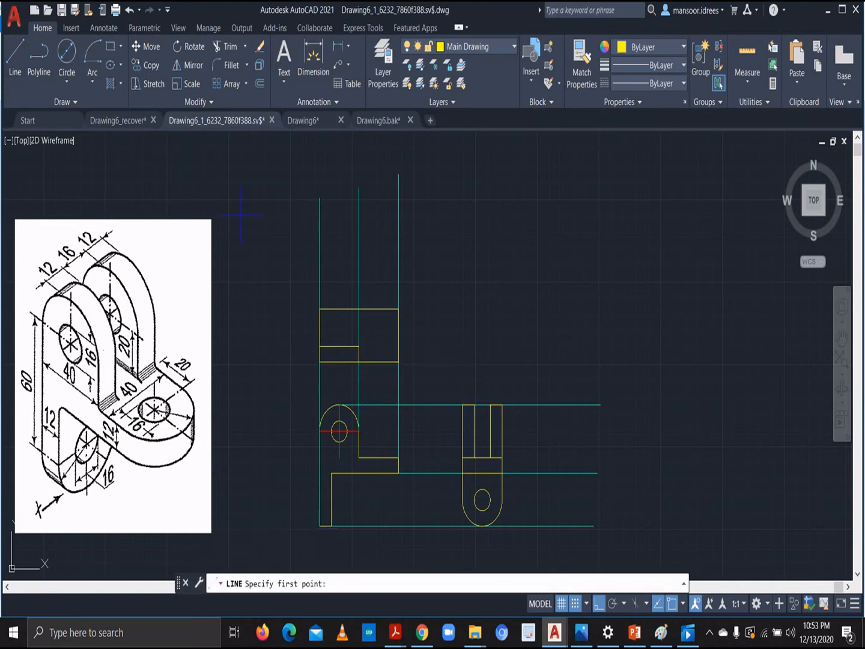
pyautogui.click(319, 309)
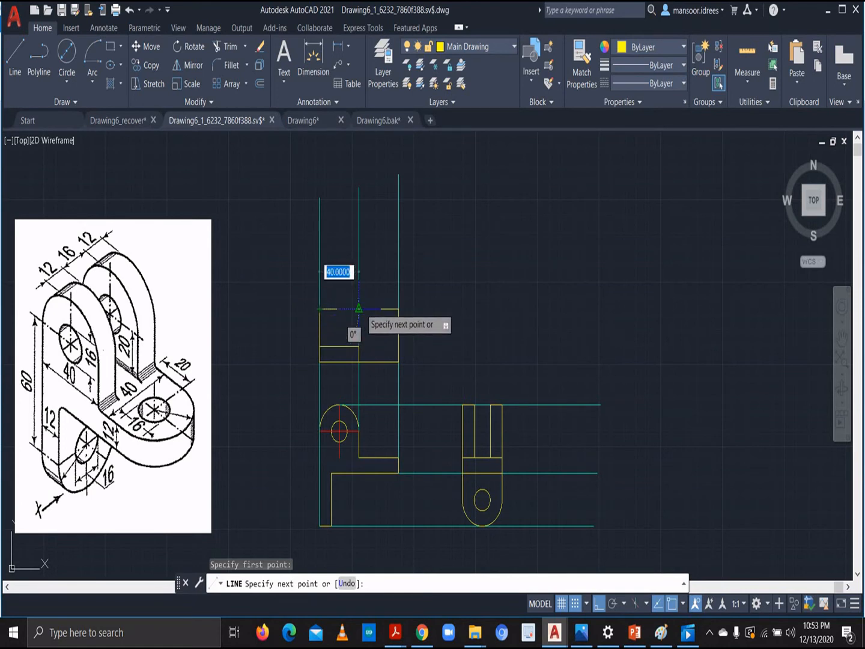
pyautogui.write('40')
pyautogui.press('Return')
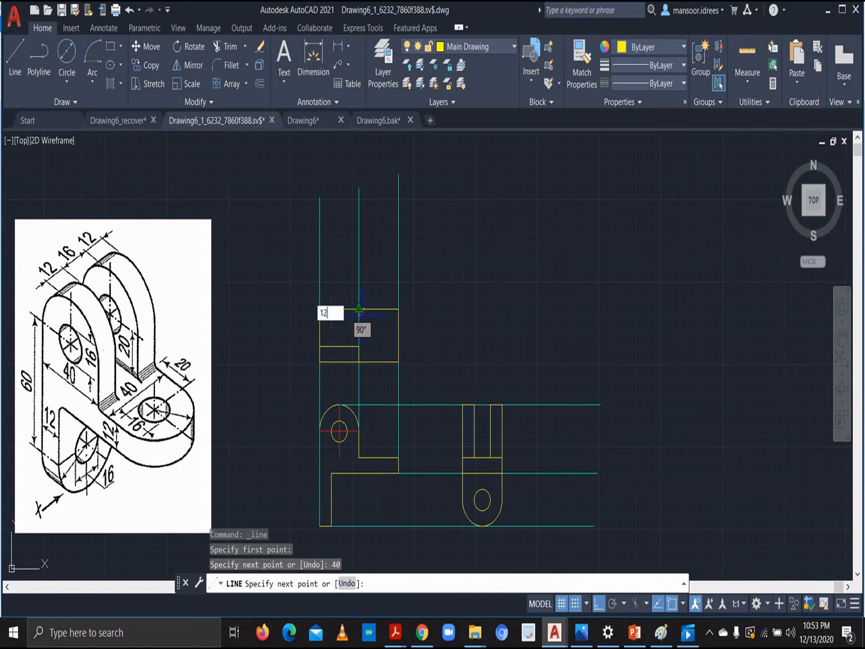
pyautogui.press('Return')
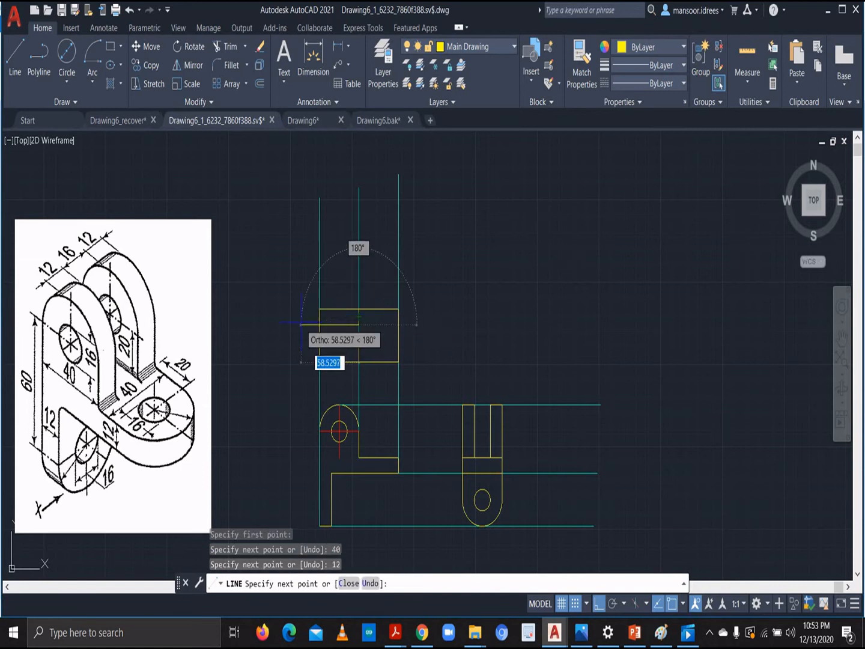
pyautogui.write('40')
pyautogui.press('Return')
pyautogui.press('Escape')
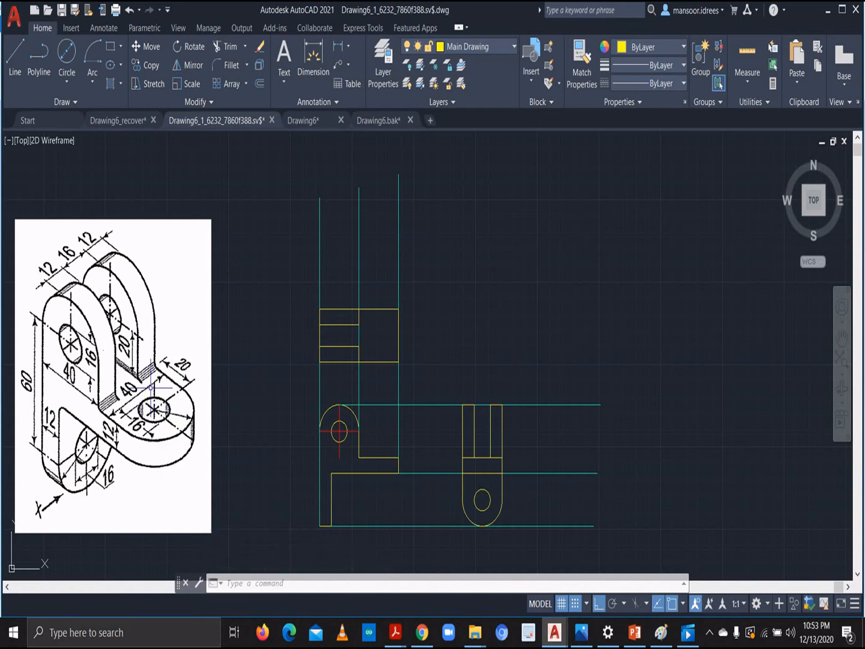
# Draw a 20-unit horizontal line inward from the midpoint of the top view's right edge
pyautogui.click(15, 60)
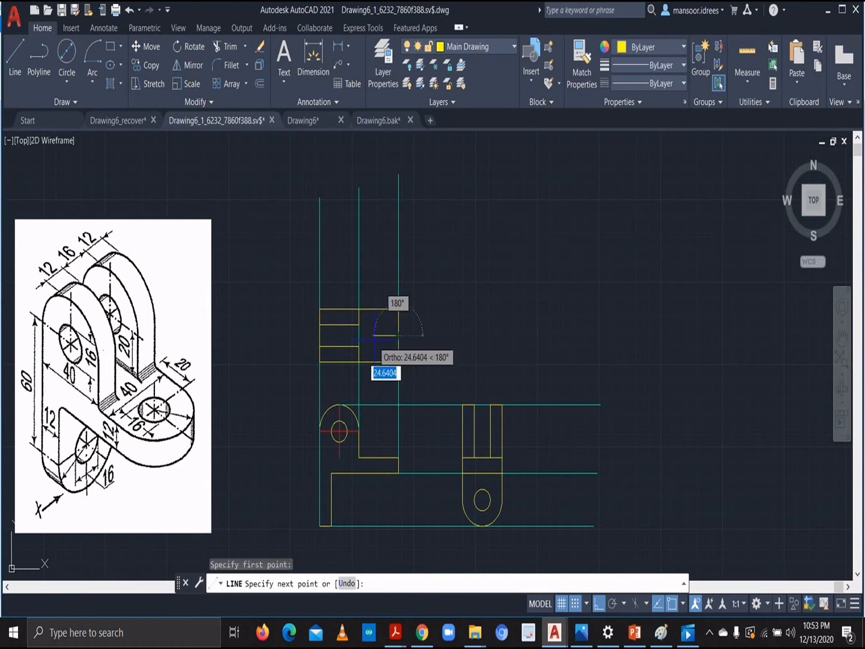
pyautogui.write('20')
pyautogui.press('Return')
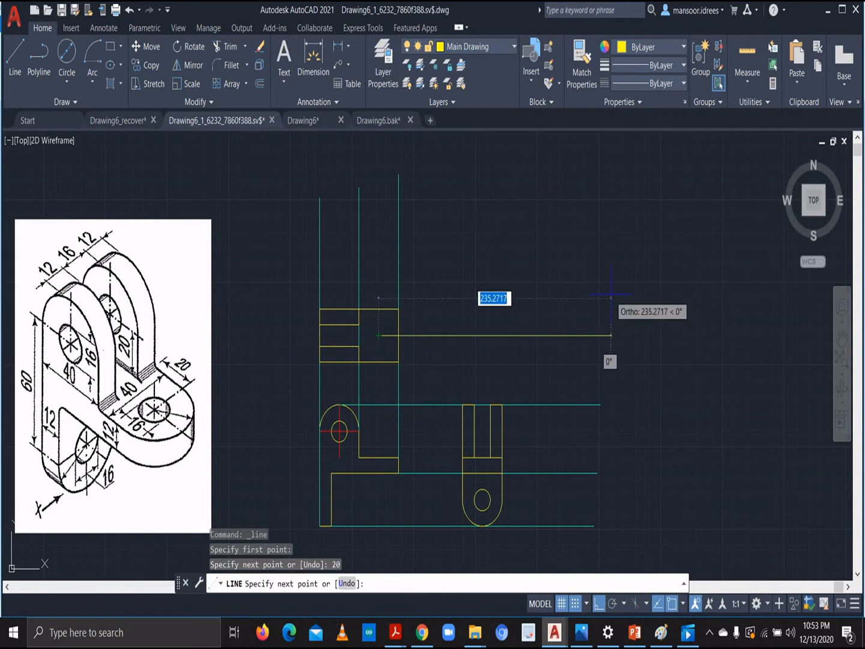
pyautogui.press('Escape')
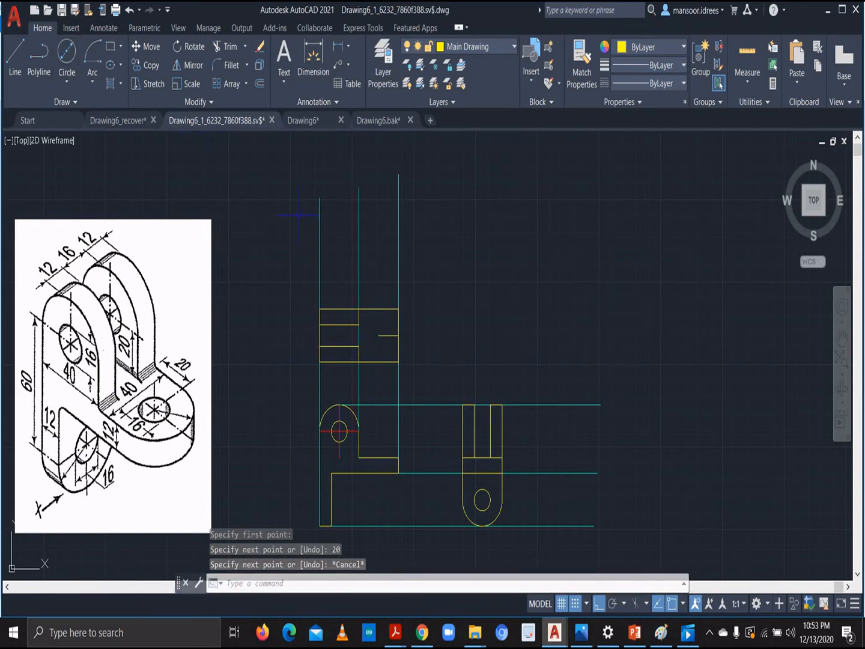
# Draw construction lines 20 units down and 40 units up from the inner end of the top view's short horizontal line
pyautogui.click(11, 66)
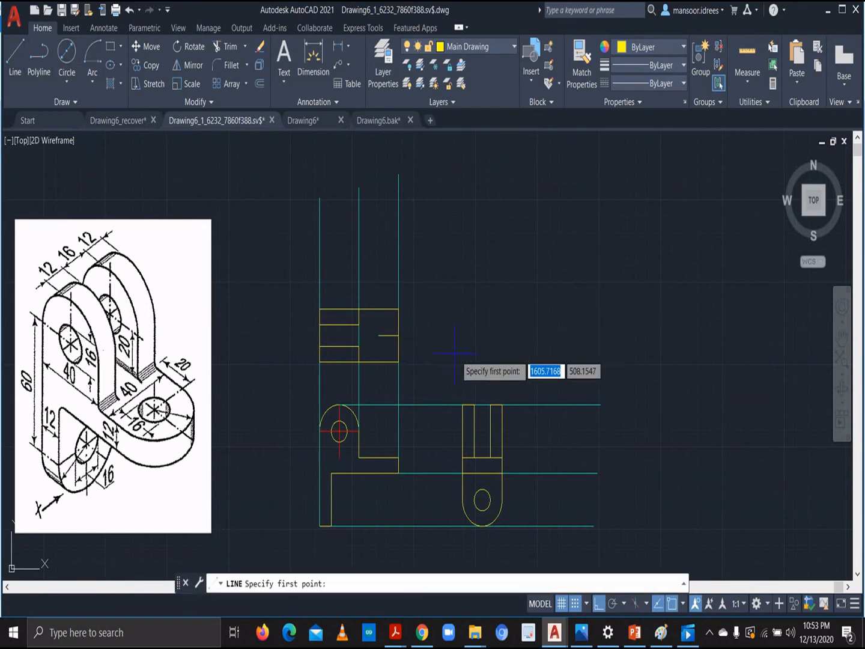
pyautogui.click(378, 334)
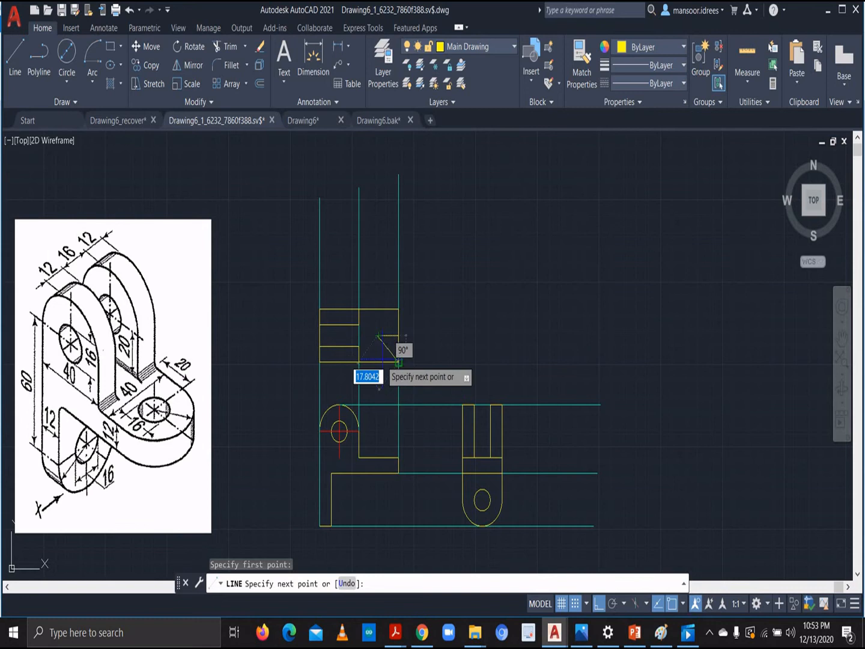
pyautogui.write('20')
pyautogui.press('Return')
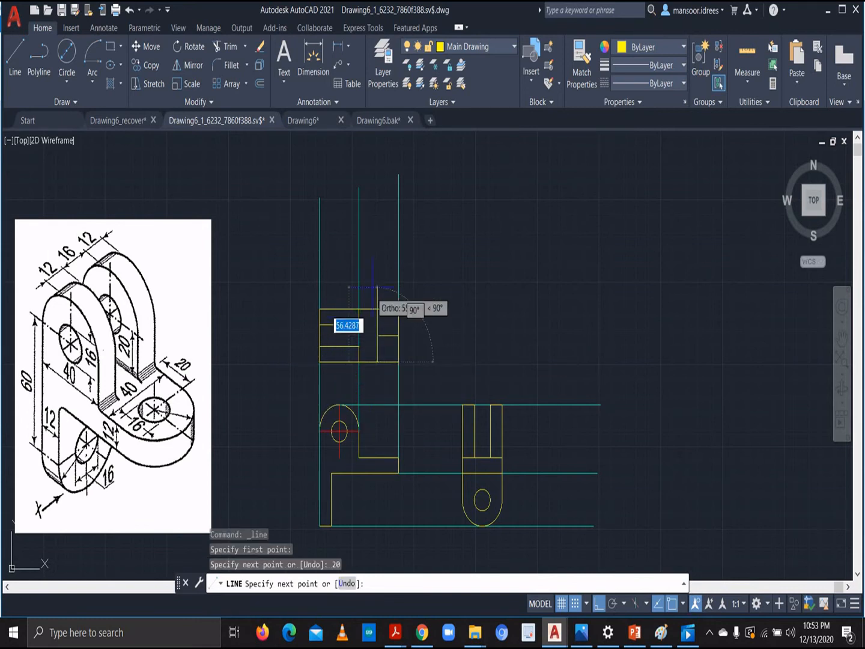
pyautogui.write('40')
pyautogui.press('Return')
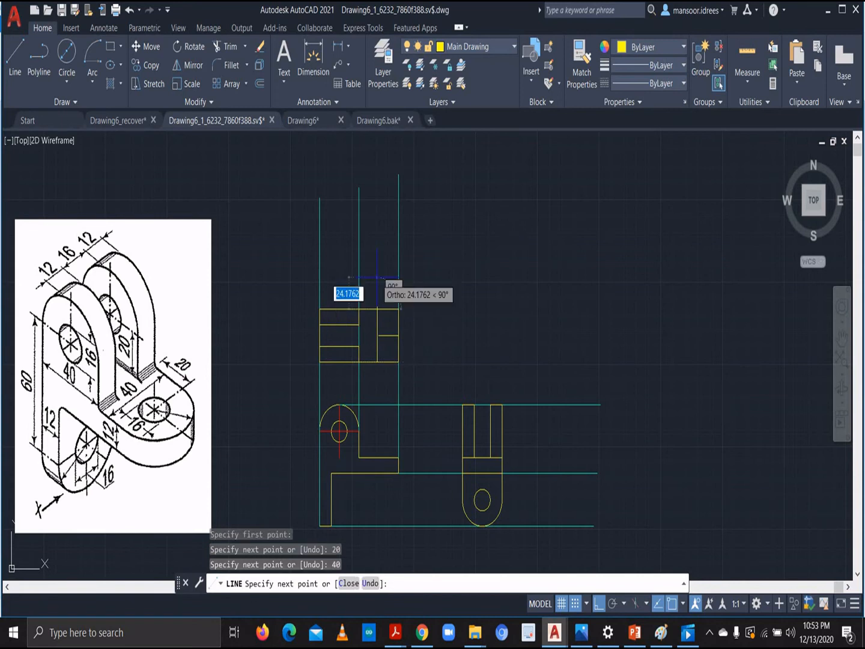
pyautogui.press('Escape')
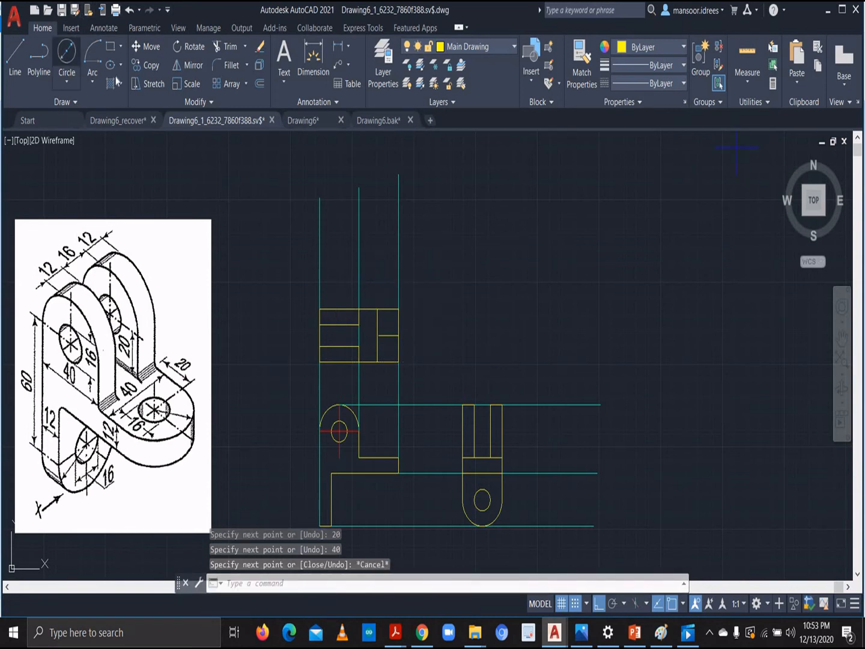
# Draw a 16-unit diameter circle centred on the inner end of the top view's 20-unit horizontal line
pyautogui.click(66, 53)
pyautogui.click(377, 334)
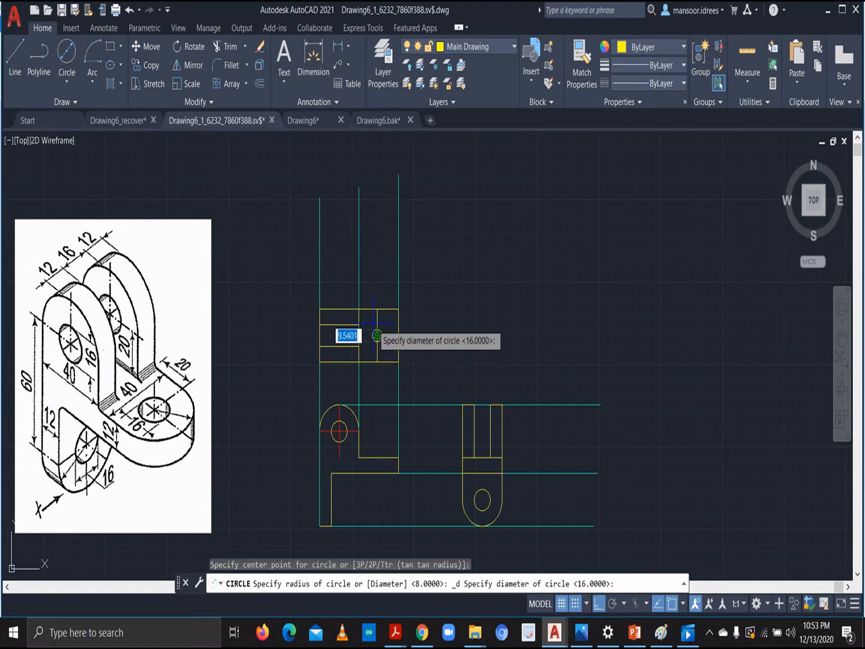
pyautogui.write('16')
pyautogui.press('Return')
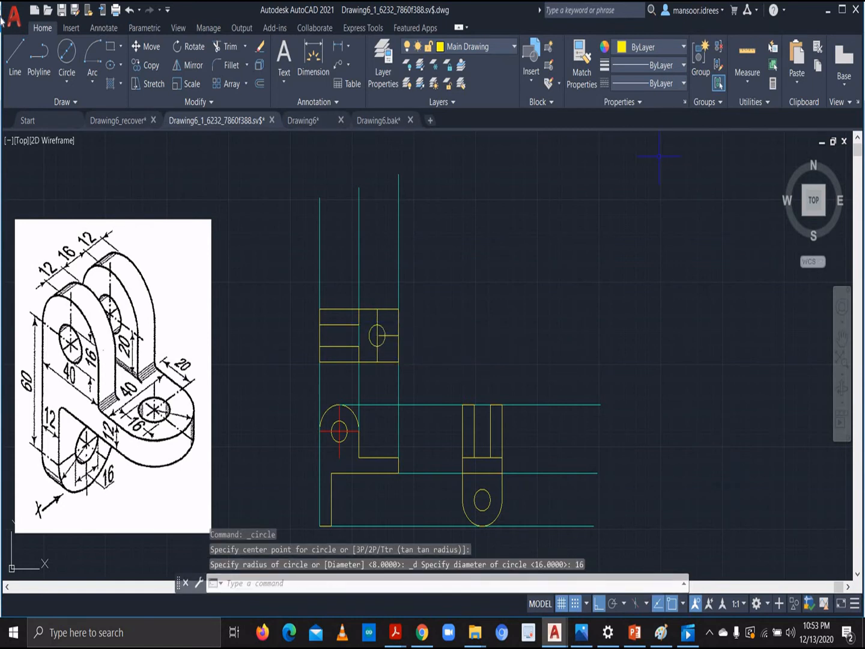
# Draw a start-center-end arc around the hole, from the vertical construction line's lower end to its upper end
pyautogui.click(93, 84)
pyautogui.click(132, 142)
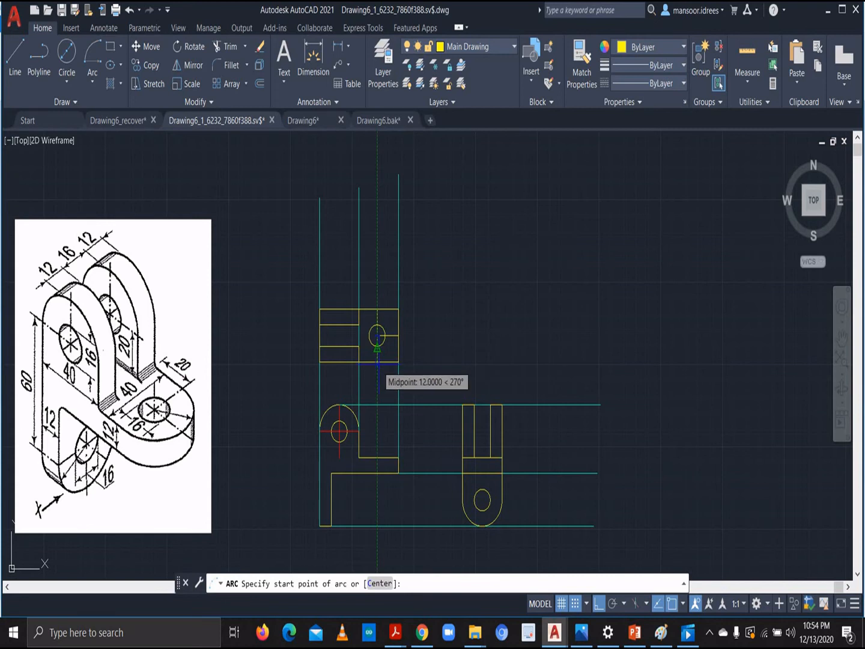
pyautogui.click(377, 362)
pyautogui.click(377, 334)
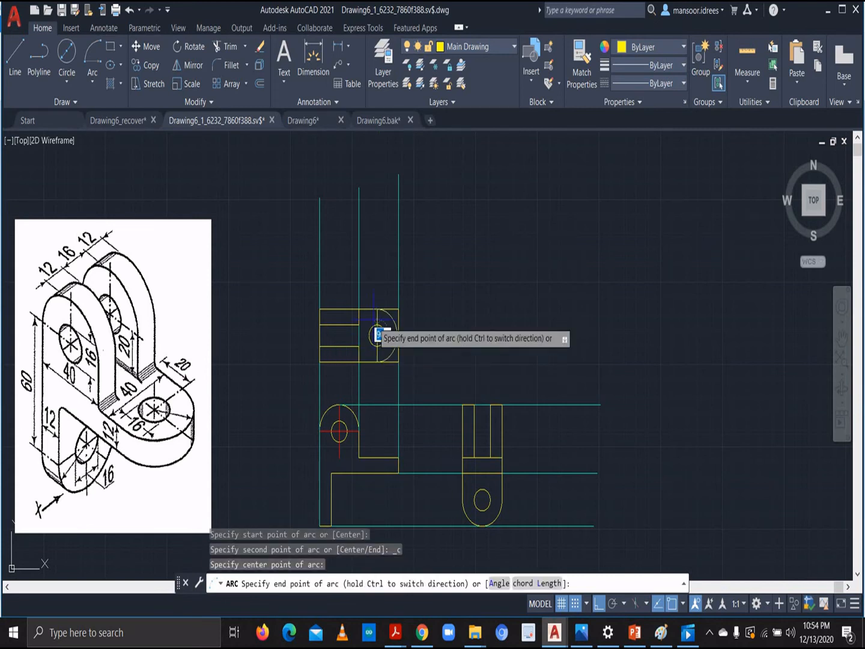
pyautogui.click(376, 309)
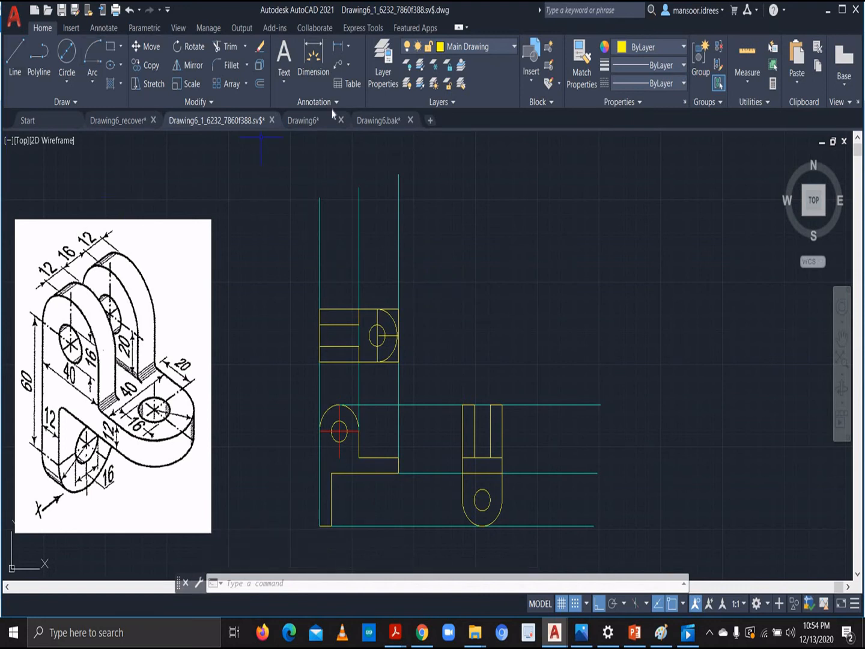
# Trim away the horizontal and vertical construction lines in and around the top view's hole
pyautogui.click(226, 46)
pyautogui.scroll(2, 352, 220)
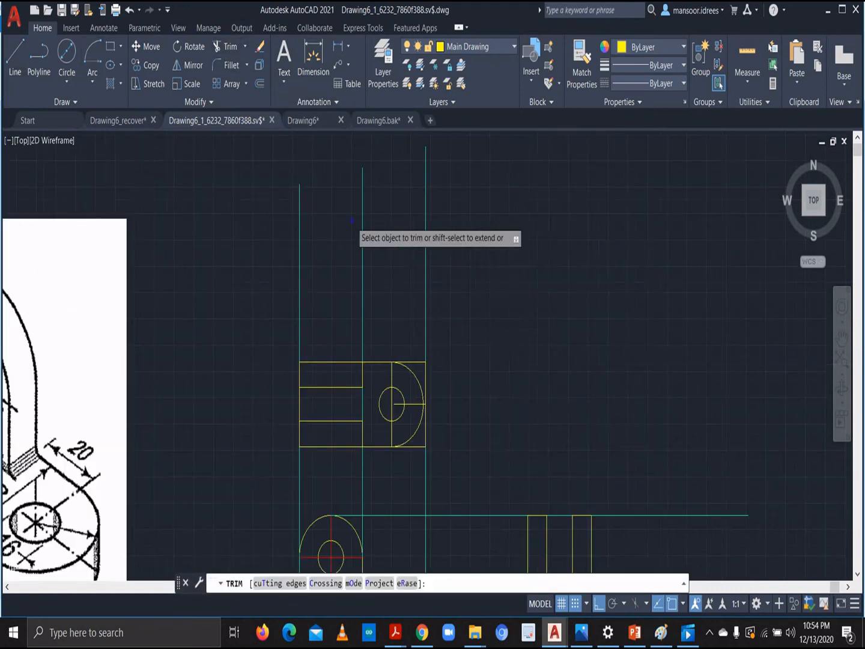
pyautogui.click(398, 397)
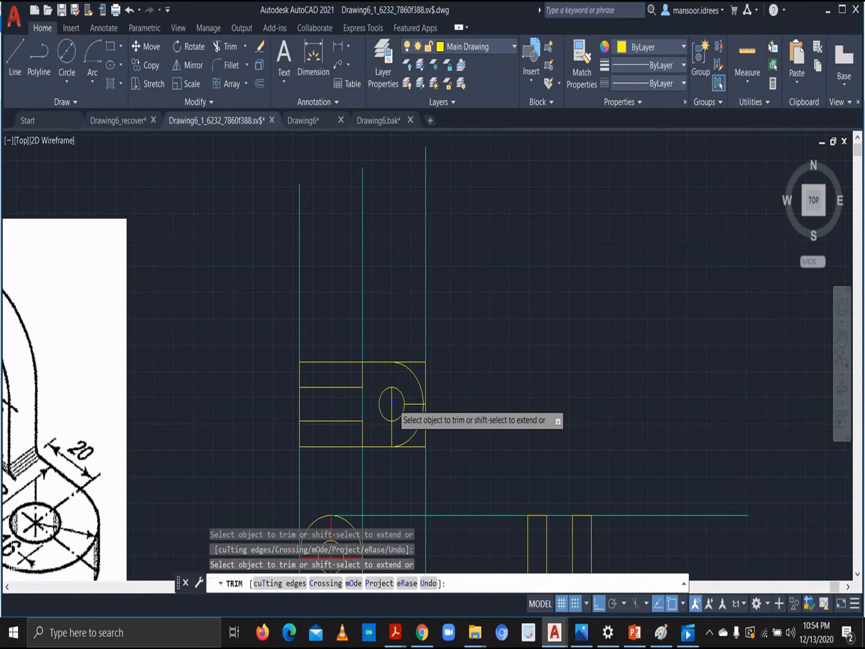
pyautogui.click(392, 397)
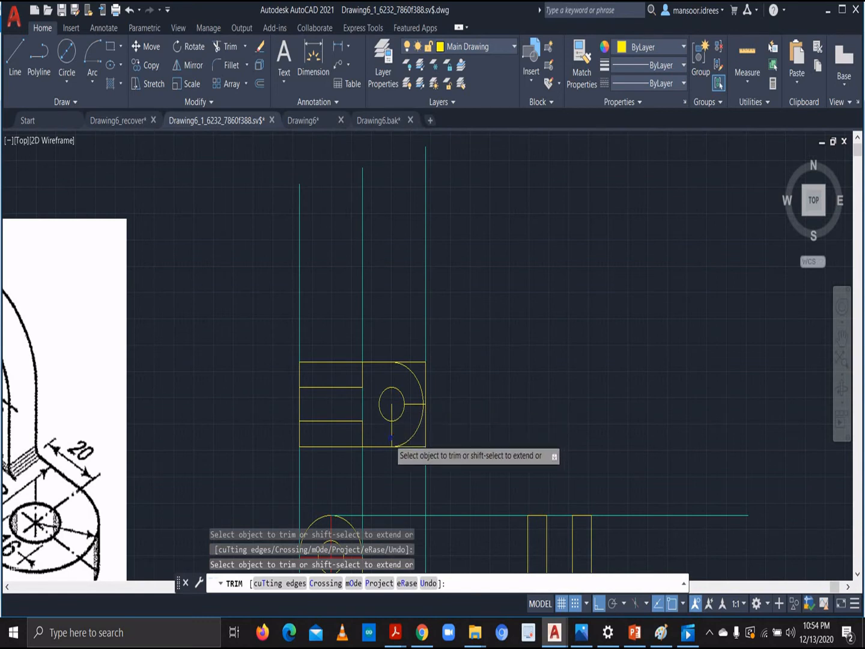
pyautogui.click(393, 432)
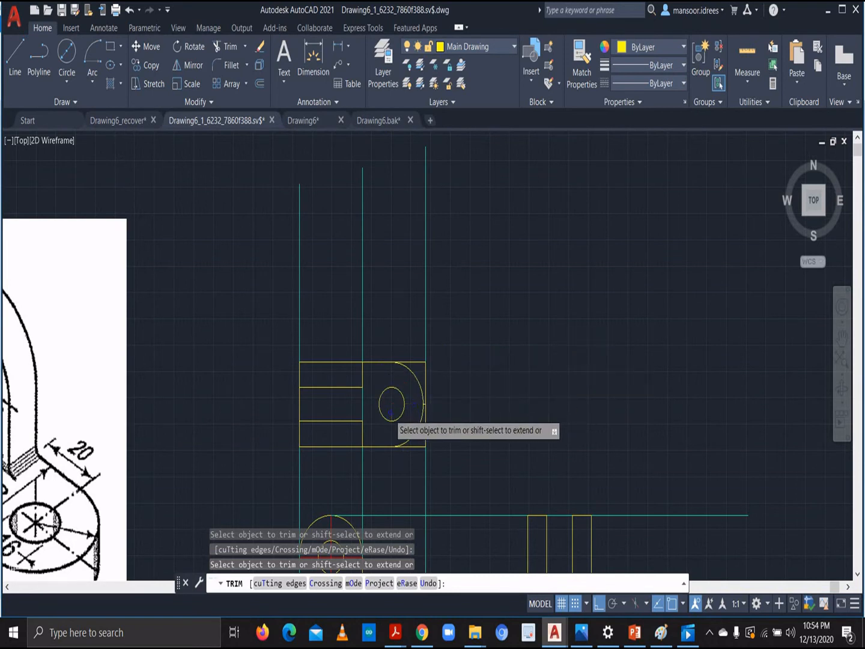
# Trim the top view's square corners and leftover line pieces outside the rounded end
pyautogui.moveTo(421, 357); pyautogui.dragTo(424, 365)
pyautogui.click(427, 370)
pyautogui.click(427, 414)
pyautogui.scroll(6, 429, 412)
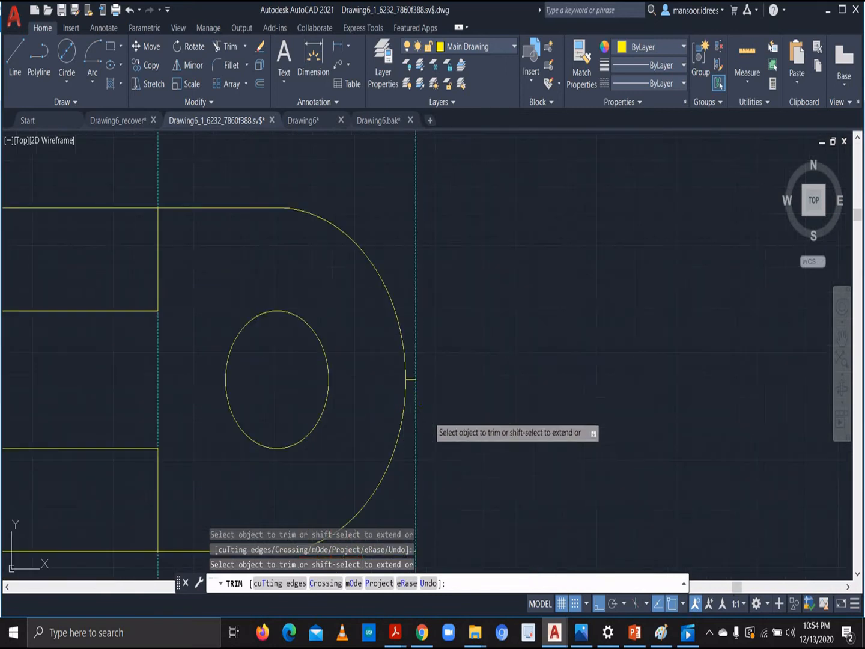
pyautogui.scroll(-6, 417, 385)
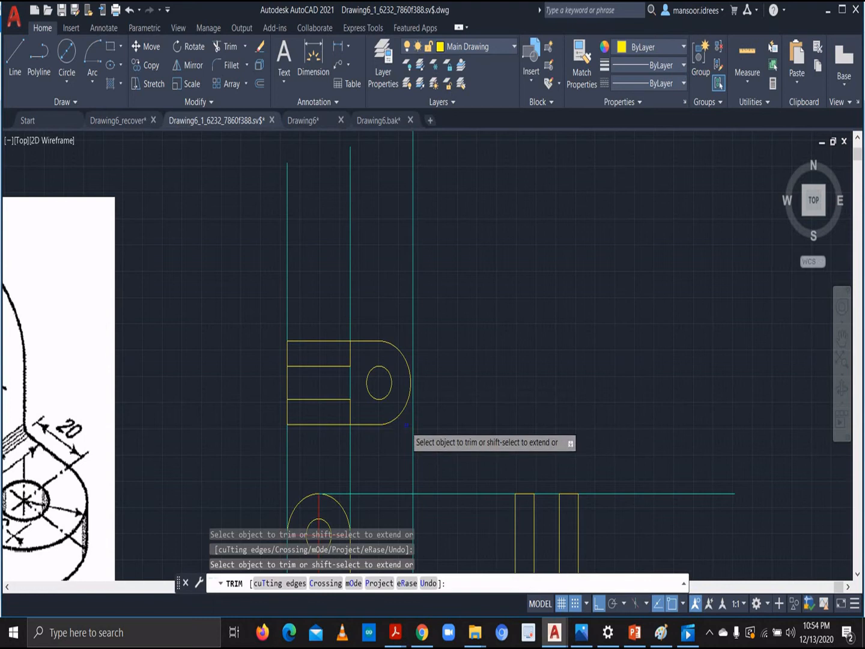
# Turn off the Hidden lines layer to hide the projection lines between the three views
pyautogui.scroll(4, 406, 424)
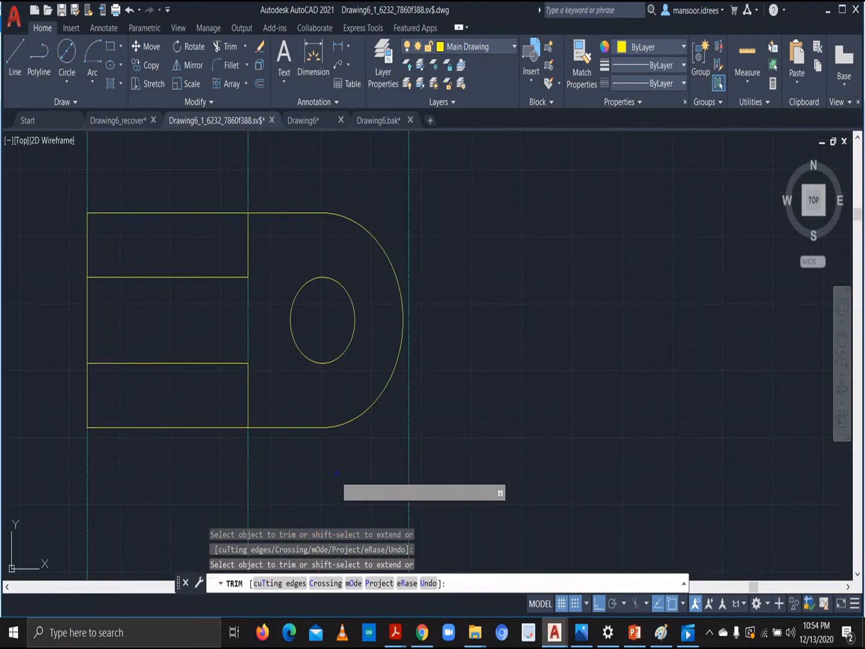
pyautogui.scroll(-2, 338, 472)
pyautogui.scroll(-4, 430, 391)
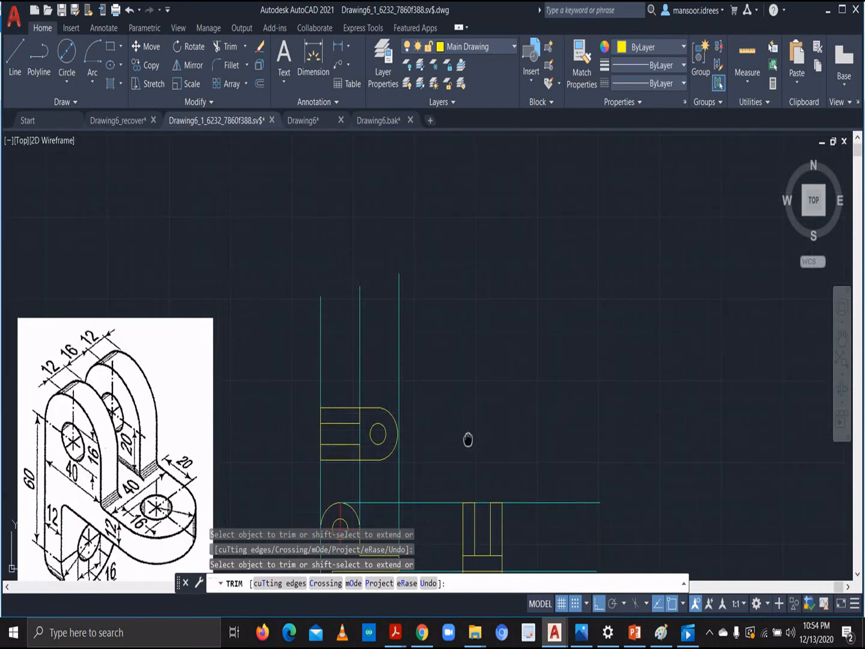
pyautogui.scroll(-3, 483, 415)
pyautogui.scroll(3, 484, 421)
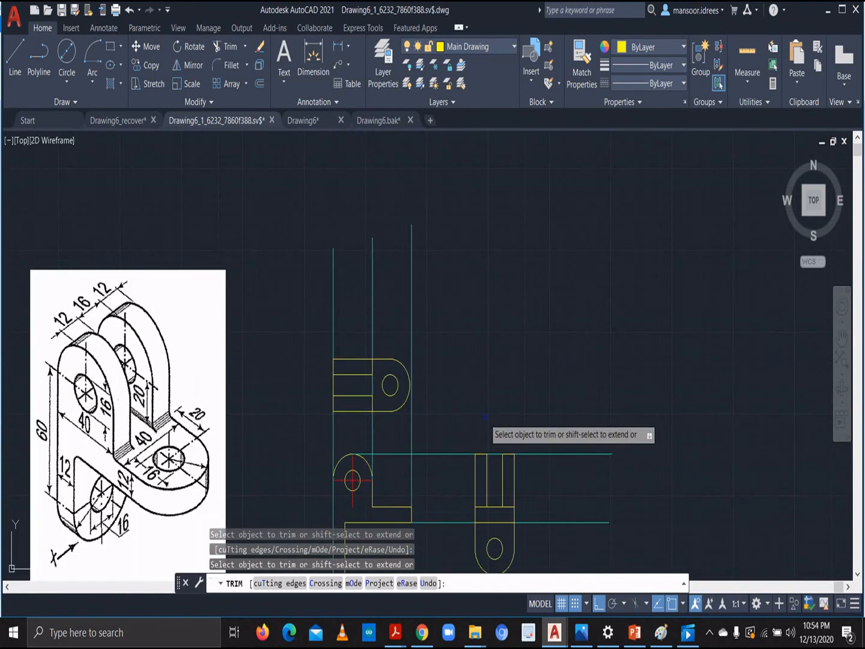
pyautogui.click(514, 48)
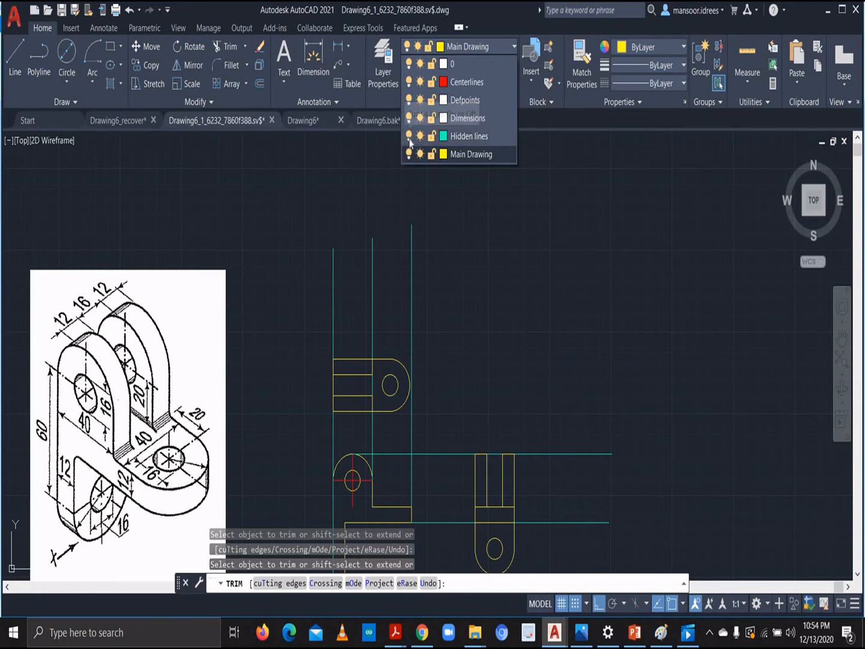
pyautogui.click(409, 135)
pyautogui.scroll(-2, 498, 313)
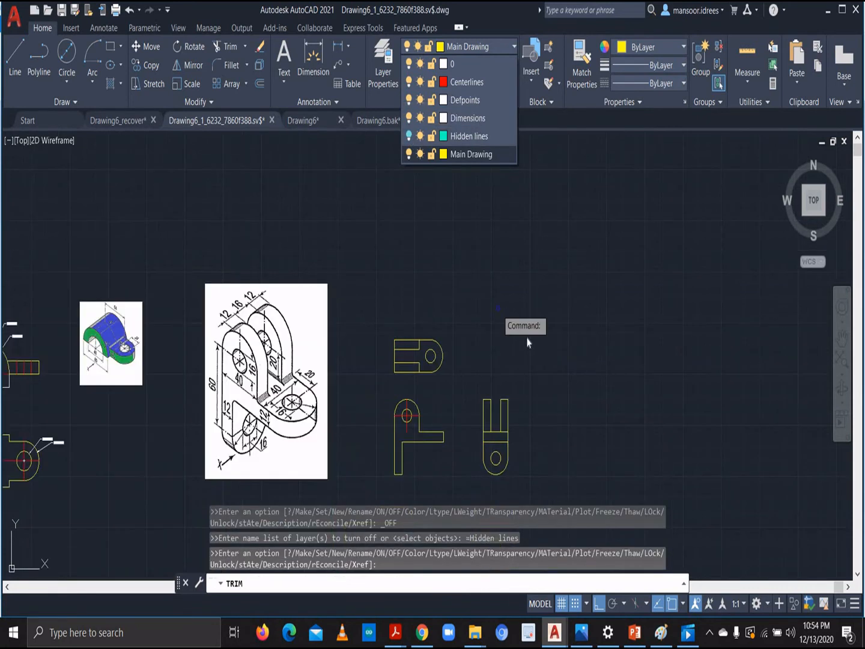
pyautogui.scroll(4, 472, 296)
pyautogui.click(472, 290)
pyautogui.moveTo(569, 377); pyautogui.dragTo(584, 216, button='middle')
pyautogui.scroll(-2, 602, 243)
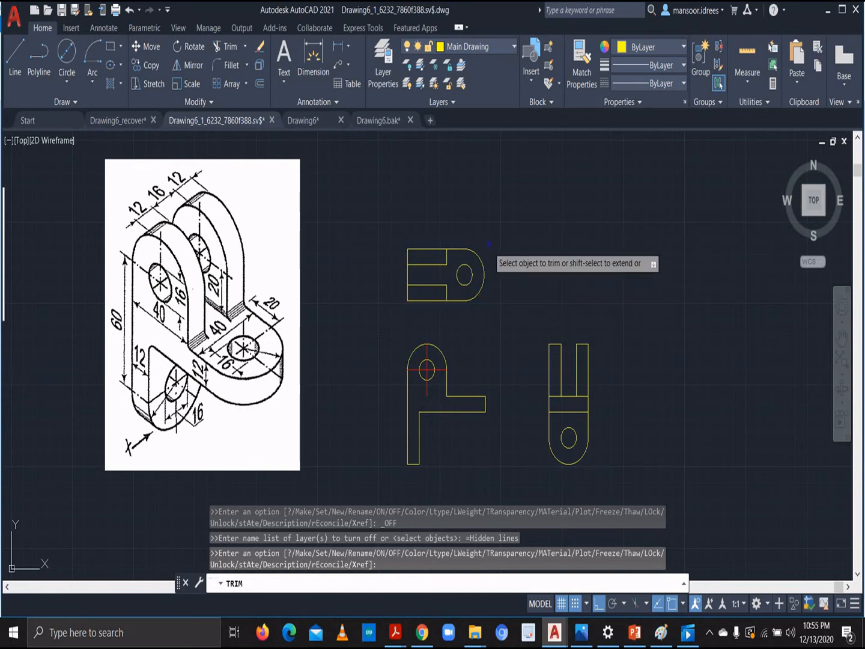
# Make Centerlines the current layer and add center marks to the top view's hole and rounded end
pyautogui.click(461, 51)
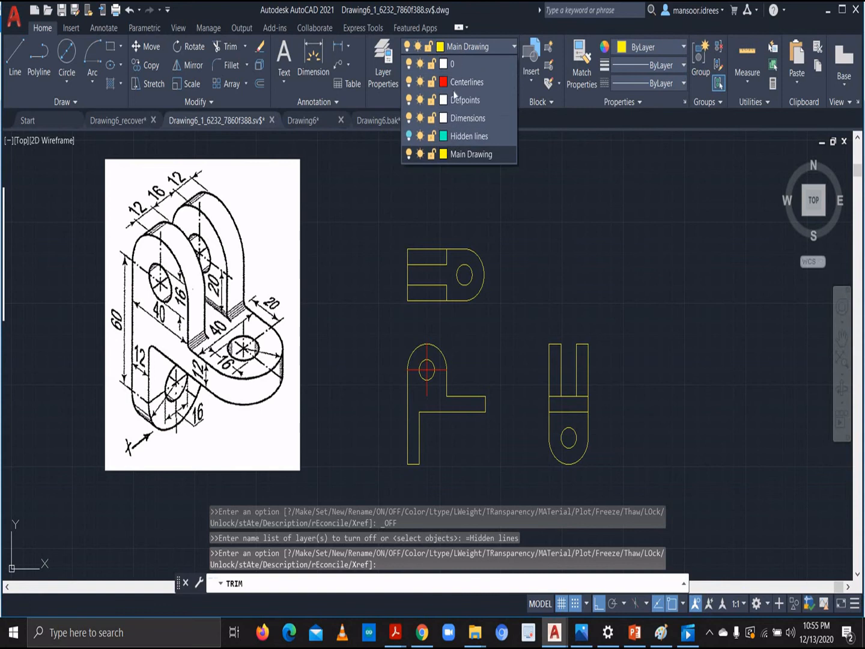
pyautogui.click(452, 73)
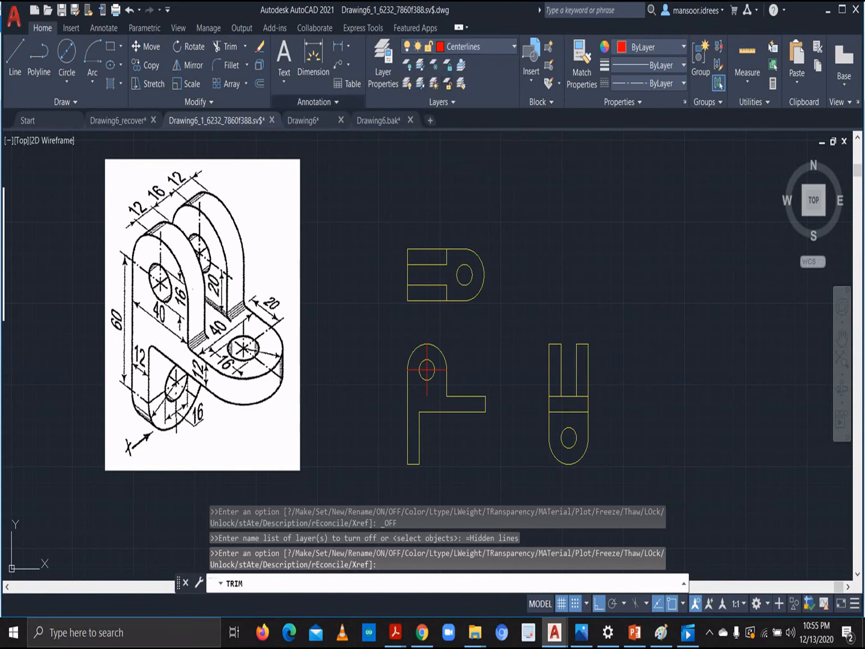
pyautogui.click(113, 30)
pyautogui.click(376, 60)
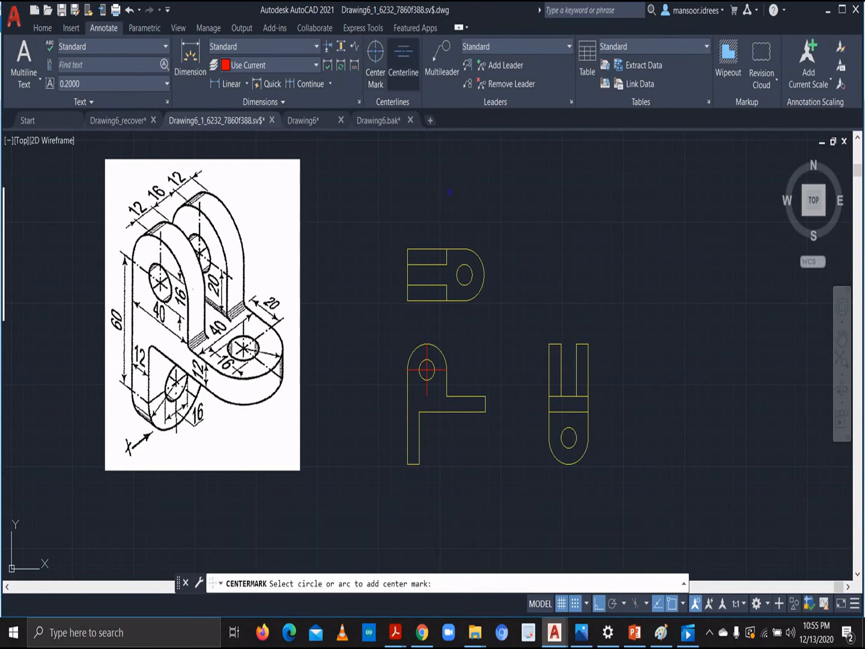
pyautogui.click(473, 257)
pyautogui.click(471, 269)
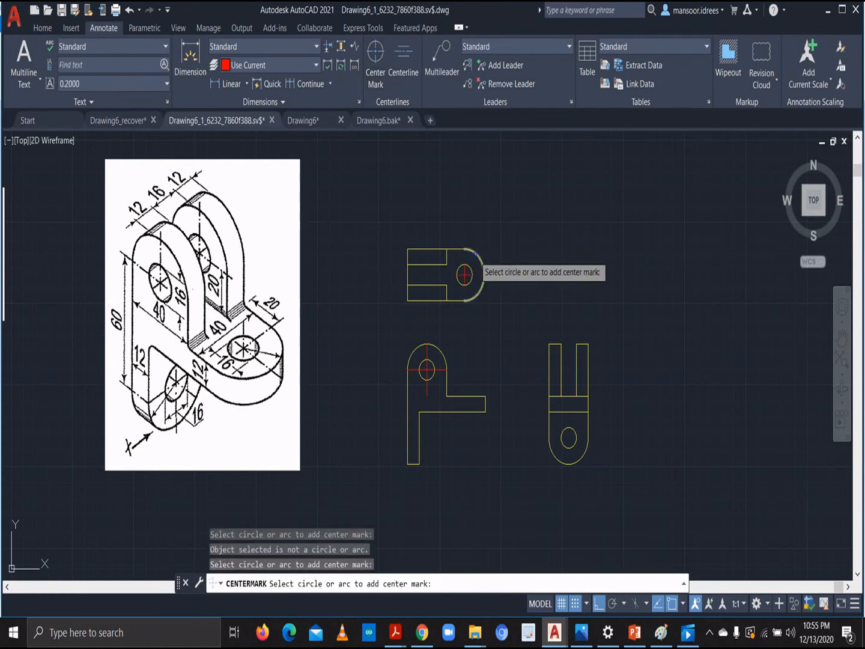
pyautogui.click(474, 254)
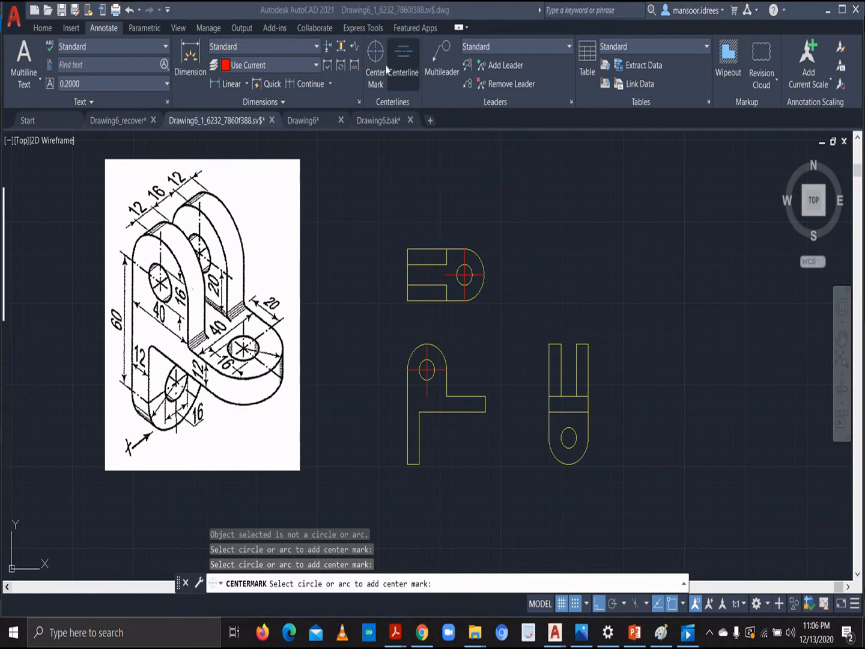
# Add center marks to the hole and the rounded lower end of the side view
pyautogui.click(376, 79)
pyautogui.click(380, 54)
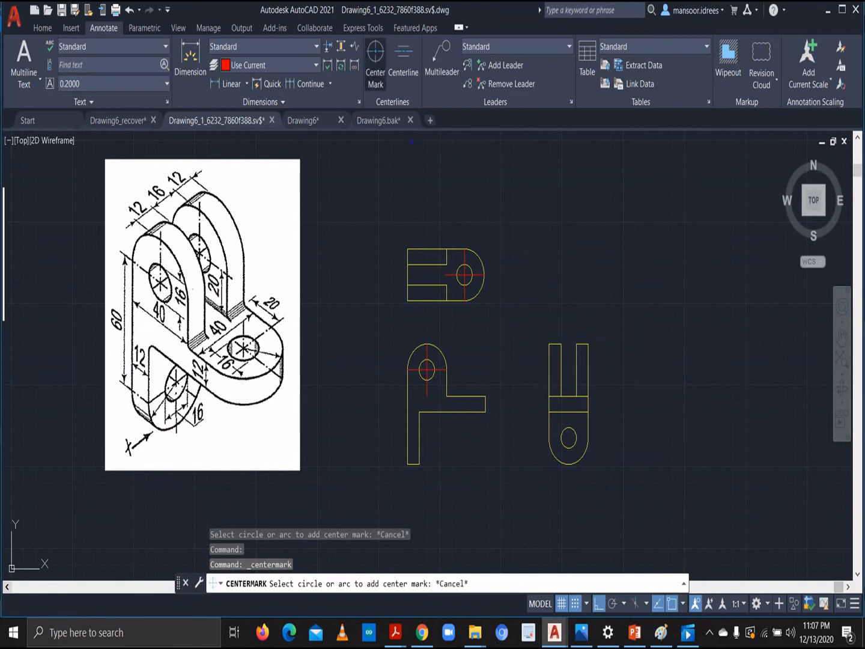
pyautogui.click(575, 430)
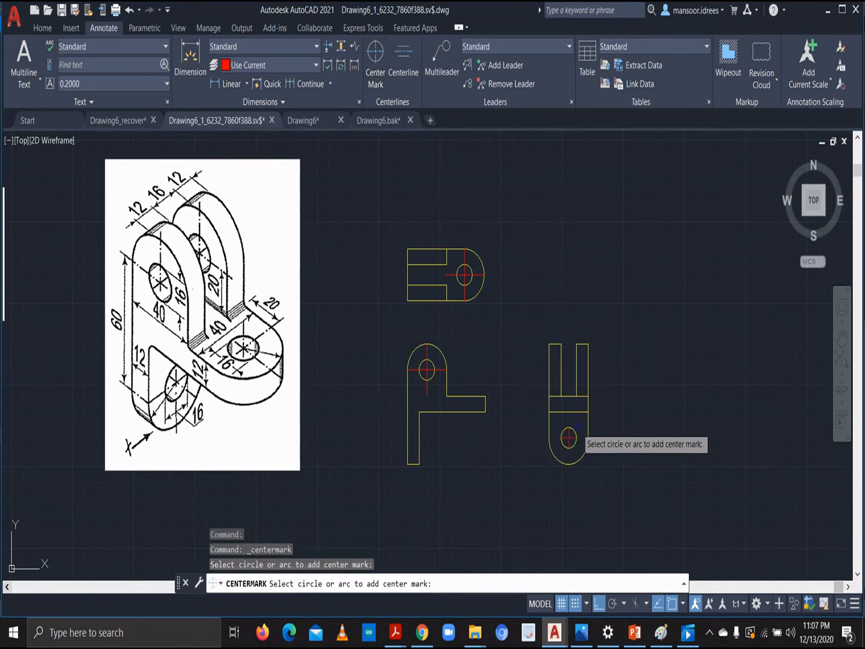
pyautogui.click(587, 447)
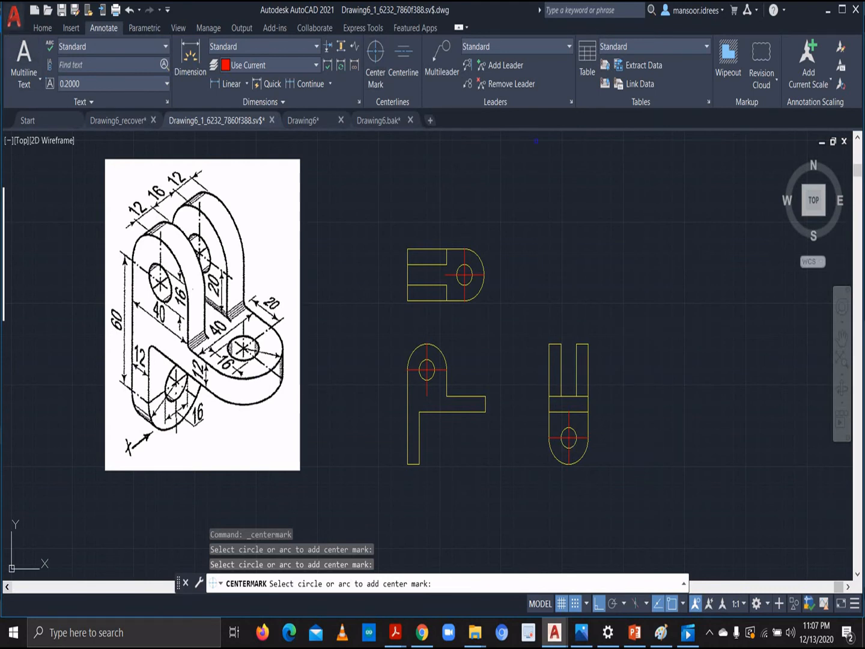
# Draw a vertical centerline down through the front view's horizontal leg, aligned with the top view's hole
pyautogui.click(43, 29)
pyautogui.click(15, 60)
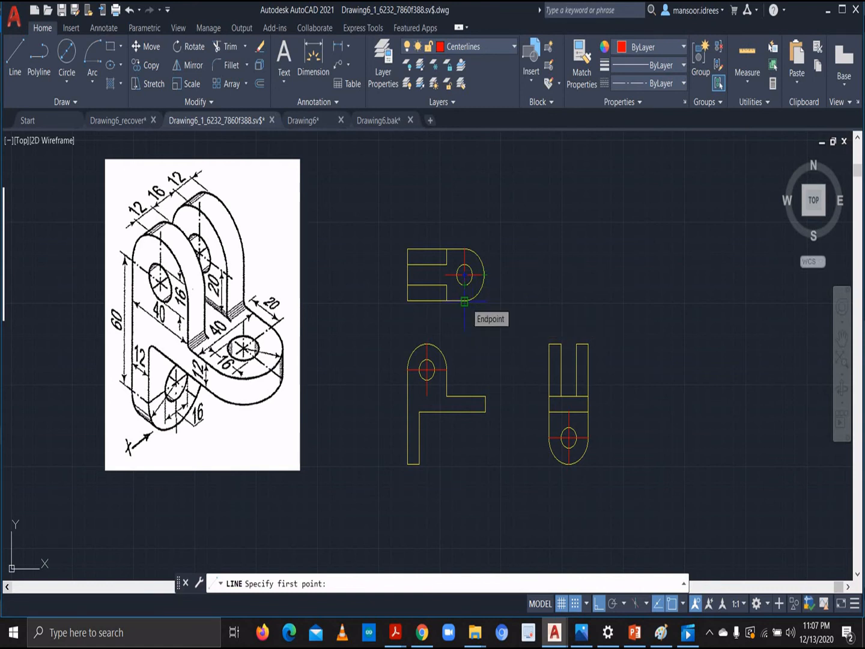
pyautogui.click(466, 395)
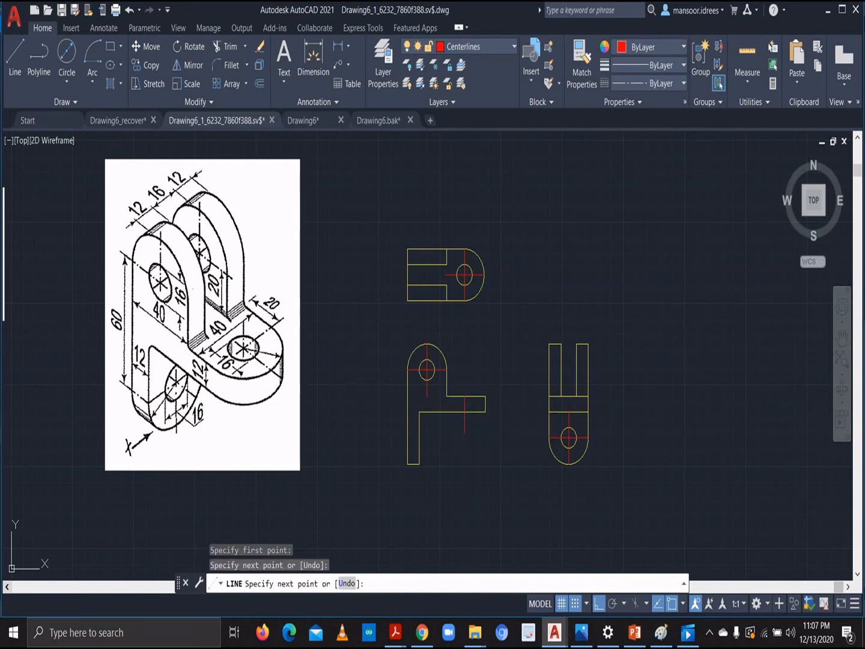
pyautogui.press('Escape')
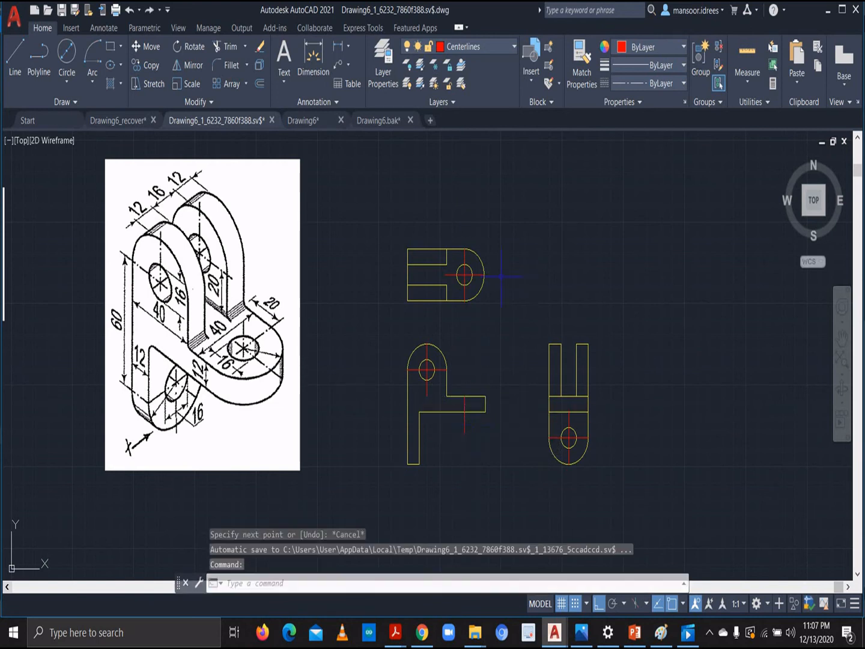
# Draw two vertical lines down through the front view's horizontal leg, aligned with the two side edges of the top view's hole
pyautogui.click(16, 57)
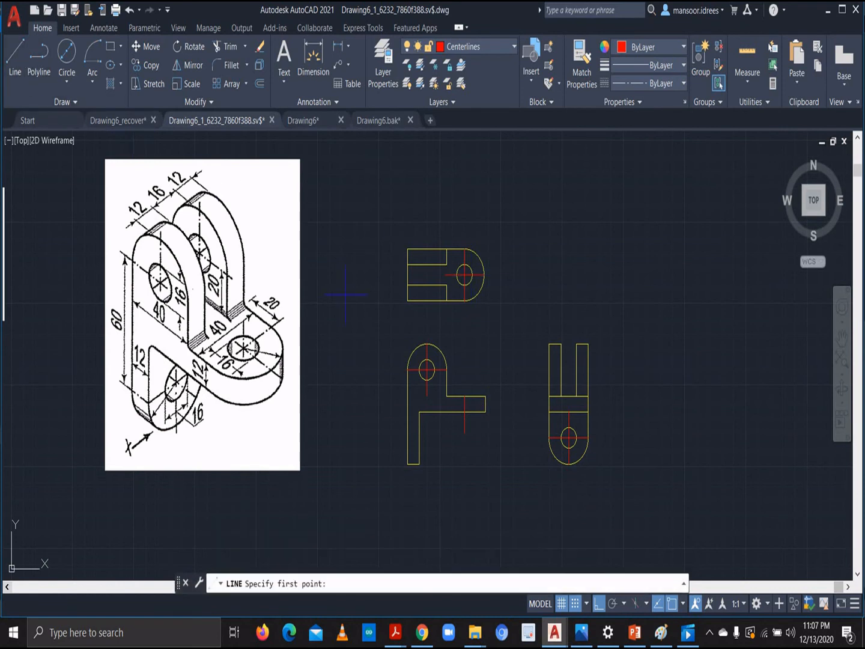
pyautogui.click(472, 398)
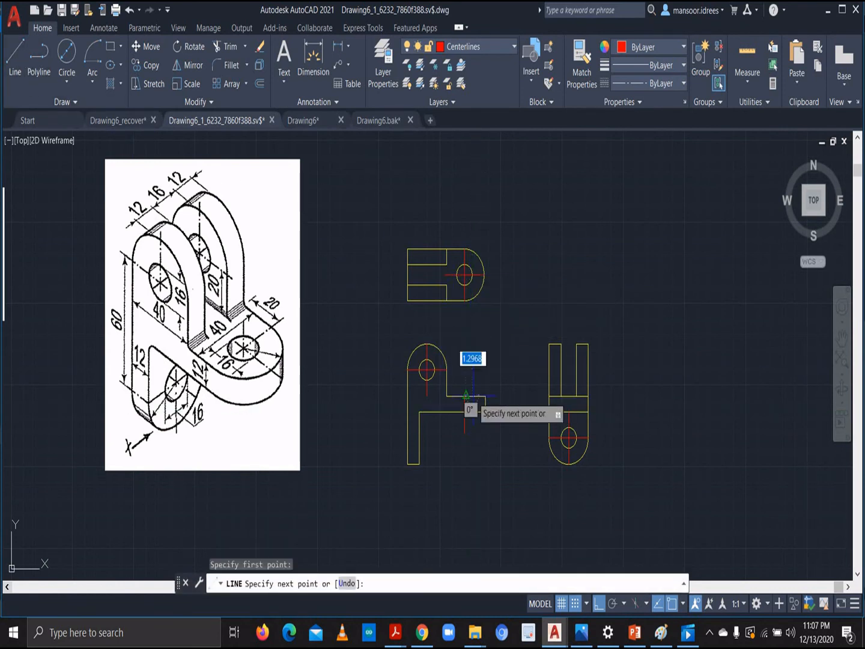
pyautogui.click(472, 435)
pyautogui.press('Escape')
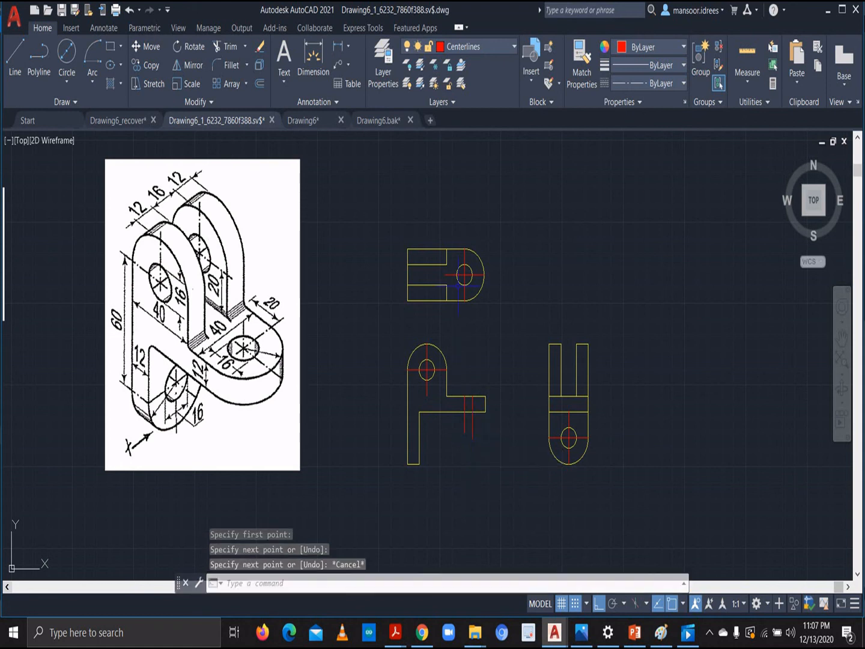
pyautogui.click(24, 54)
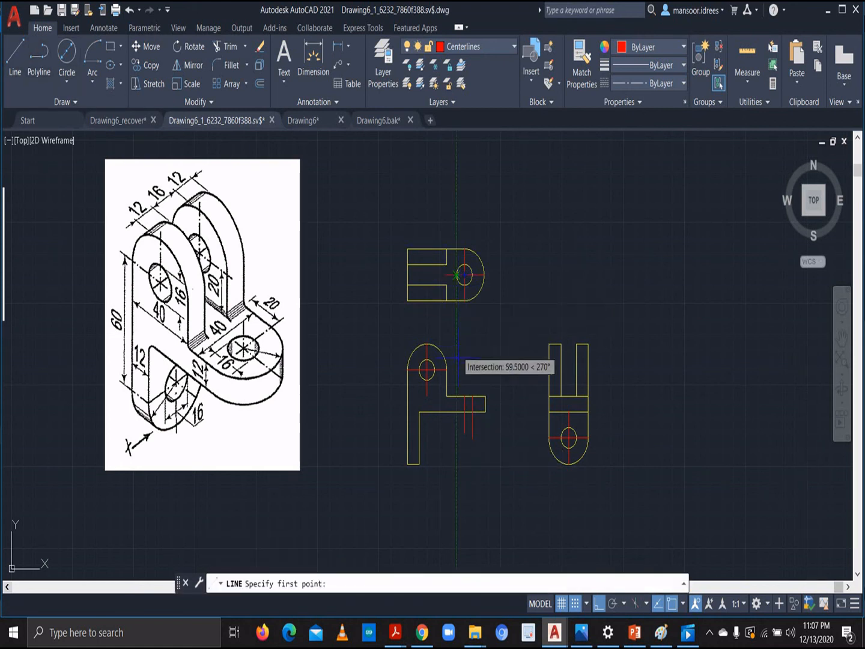
pyautogui.click(456, 394)
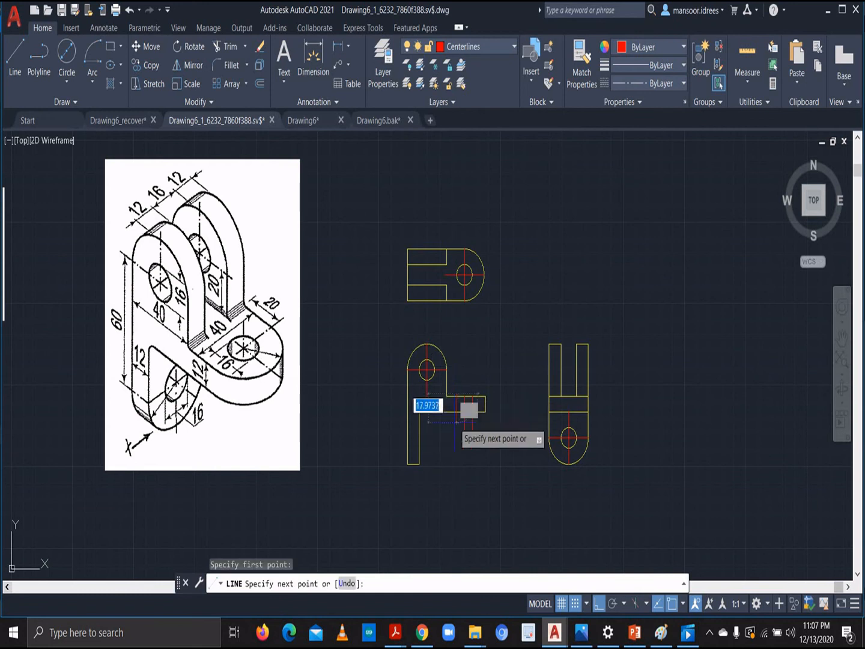
pyautogui.click(457, 436)
pyautogui.press('Escape')
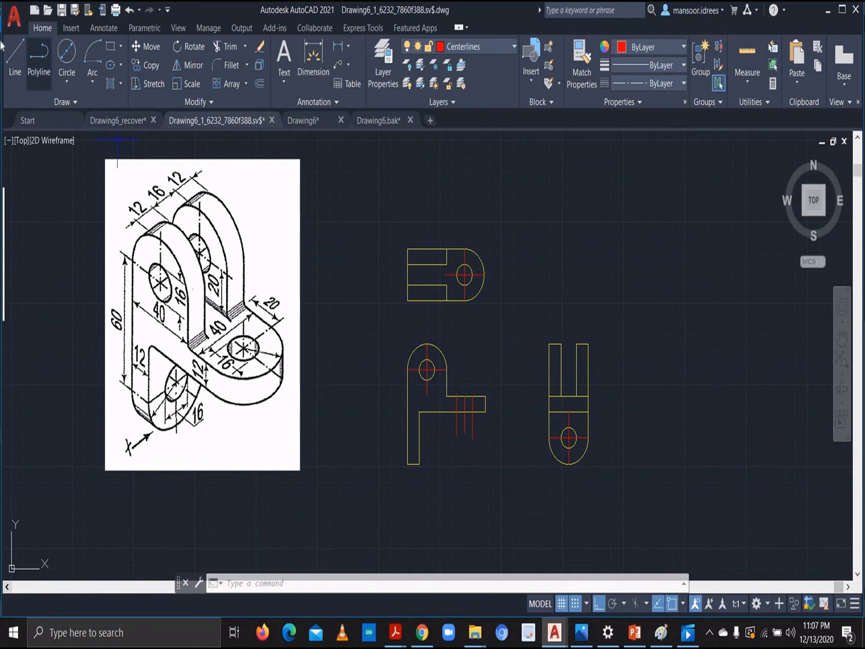
# Draw three horizontal lines across the side view's prongs, level with the top, center and bottom of the front view's hole
pyautogui.click(15, 57)
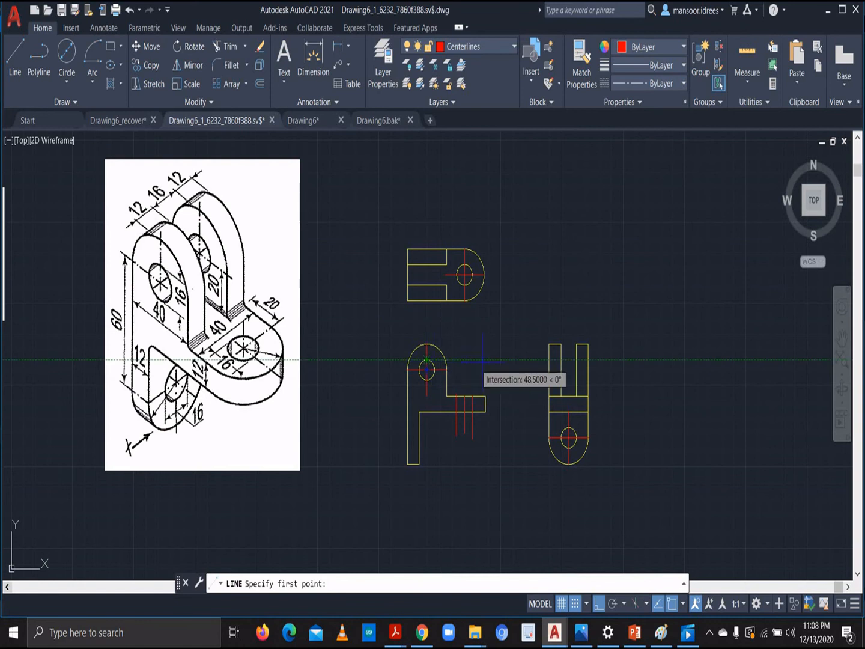
pyautogui.click(549, 344)
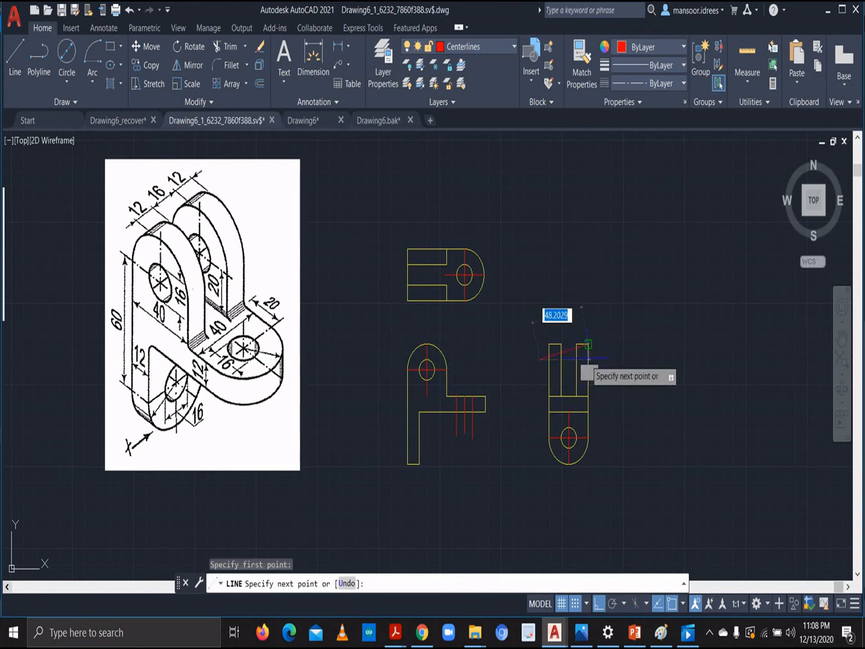
pyautogui.click(602, 359)
pyautogui.press('Escape')
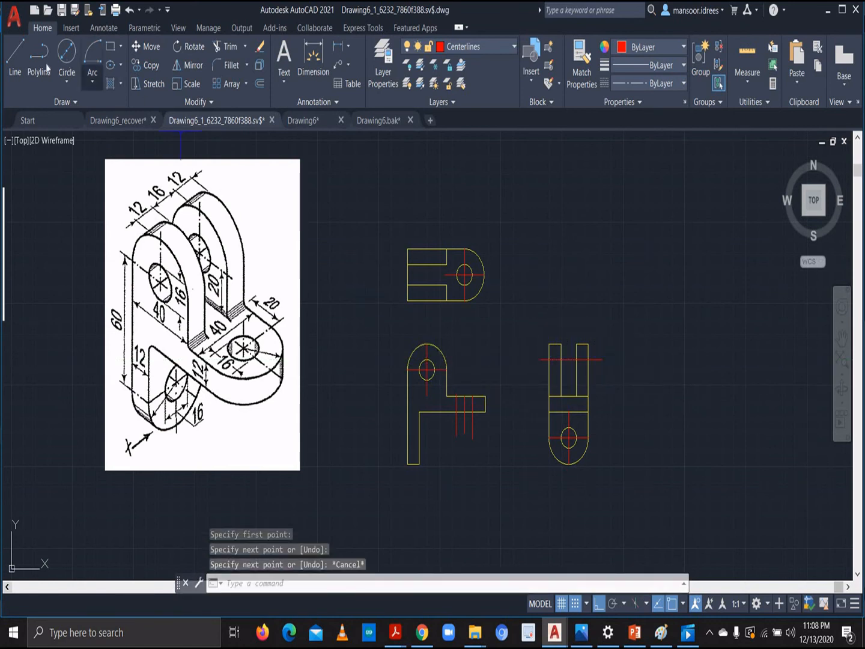
pyautogui.click(15, 57)
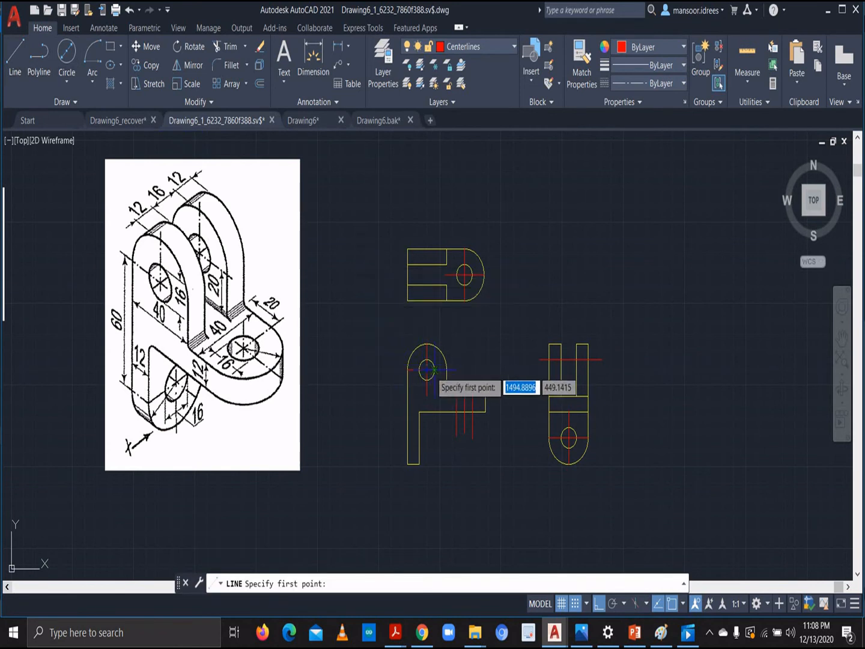
pyautogui.click(539, 368)
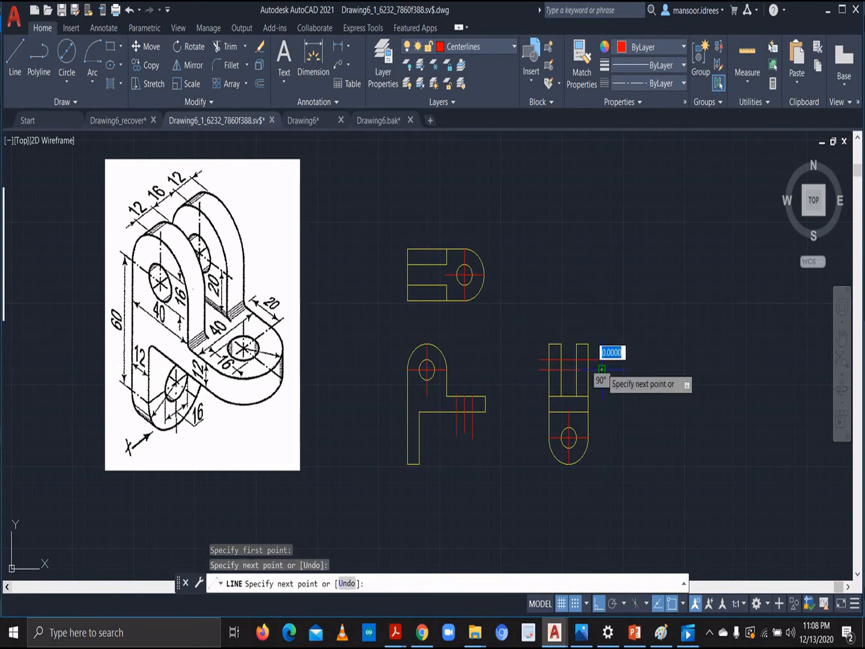
pyautogui.press('Escape')
pyautogui.click(15, 60)
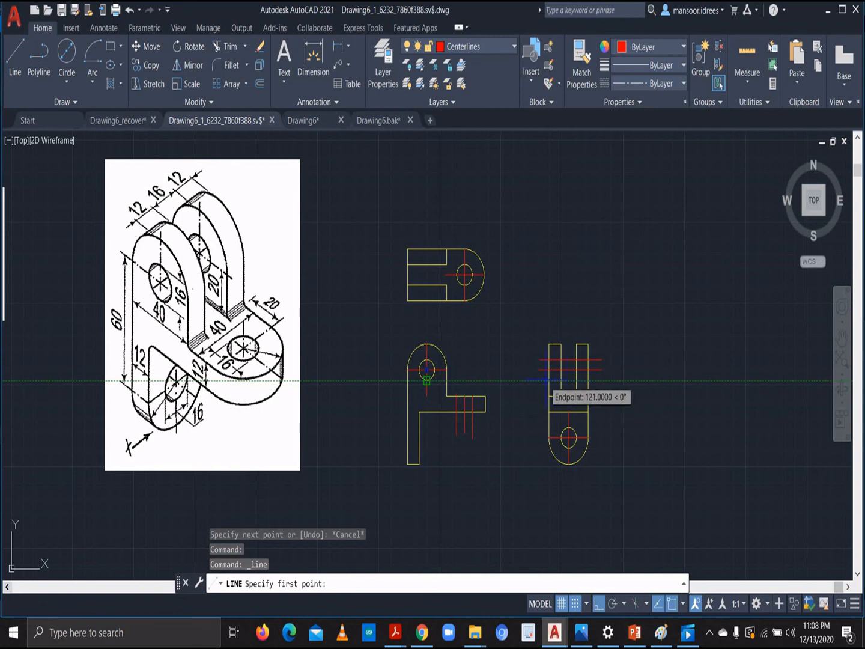
pyautogui.click(539, 379)
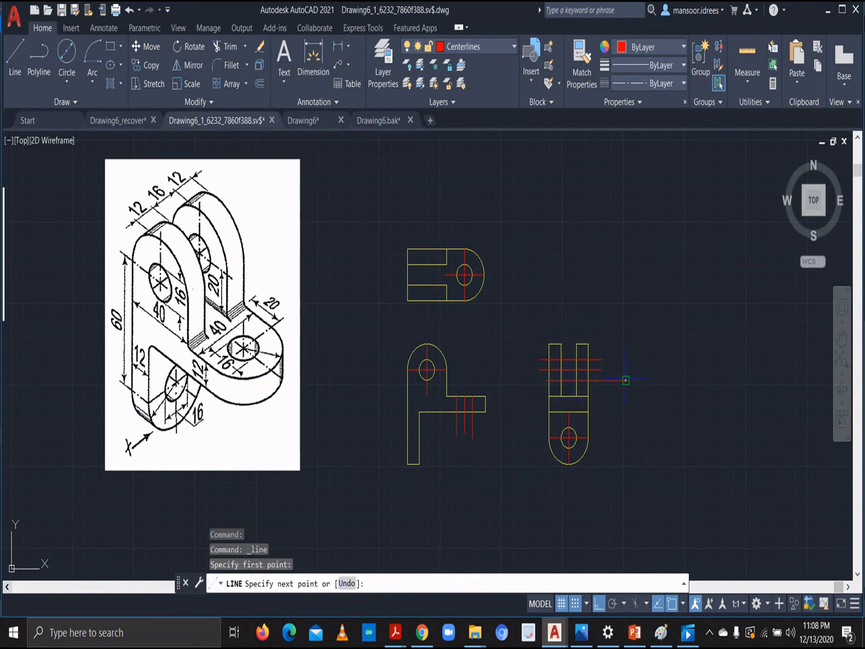
pyautogui.click(601, 379)
pyautogui.press('Escape')
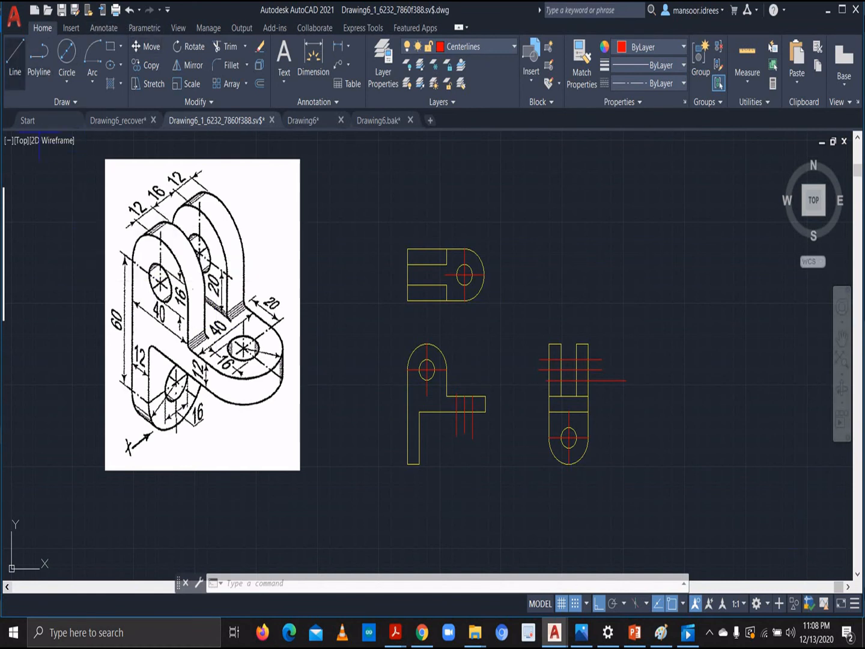
# Draw a long horizontal line along the upper edge of the front view's leg, extending past both the front and side views
pyautogui.click(15, 54)
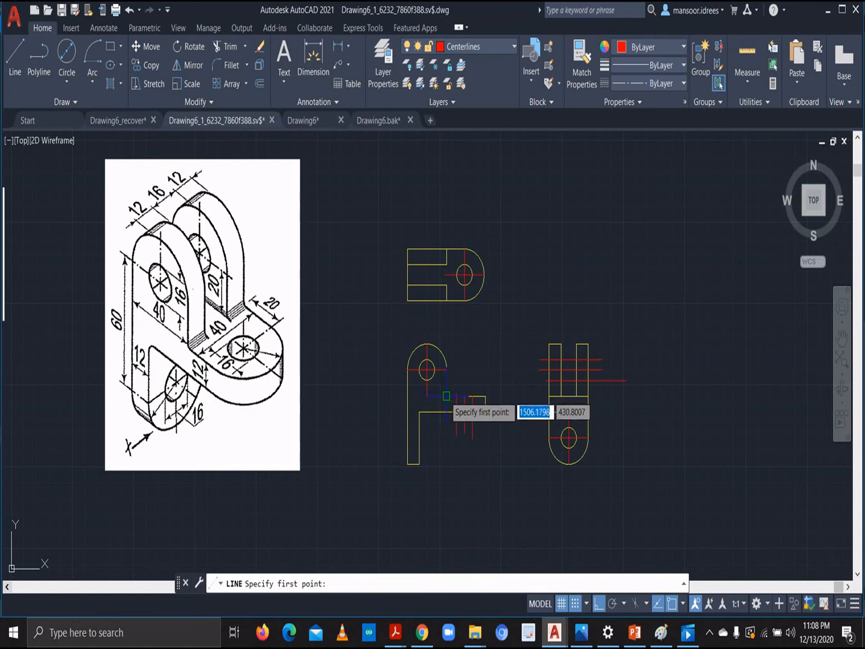
pyautogui.click(446, 396)
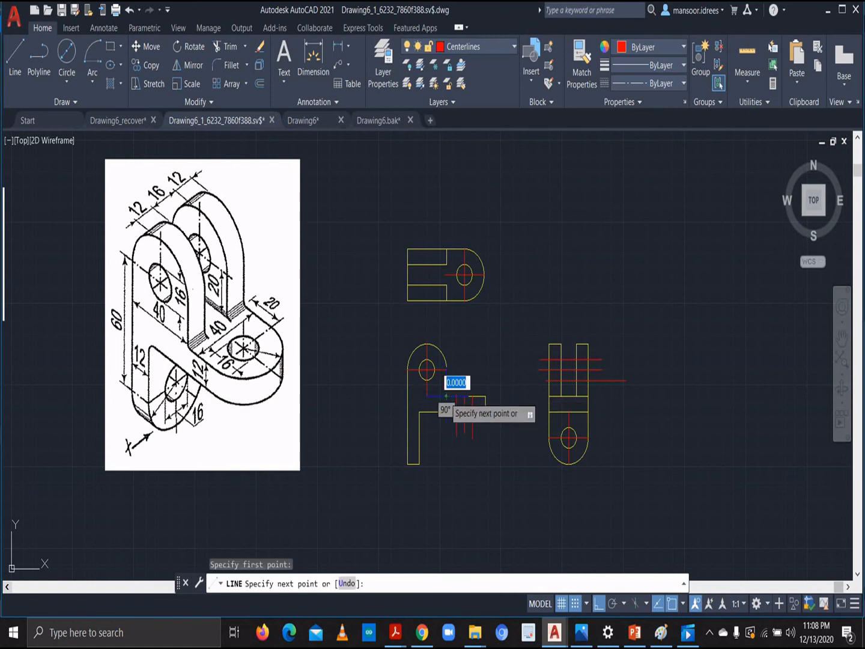
pyautogui.click(623, 396)
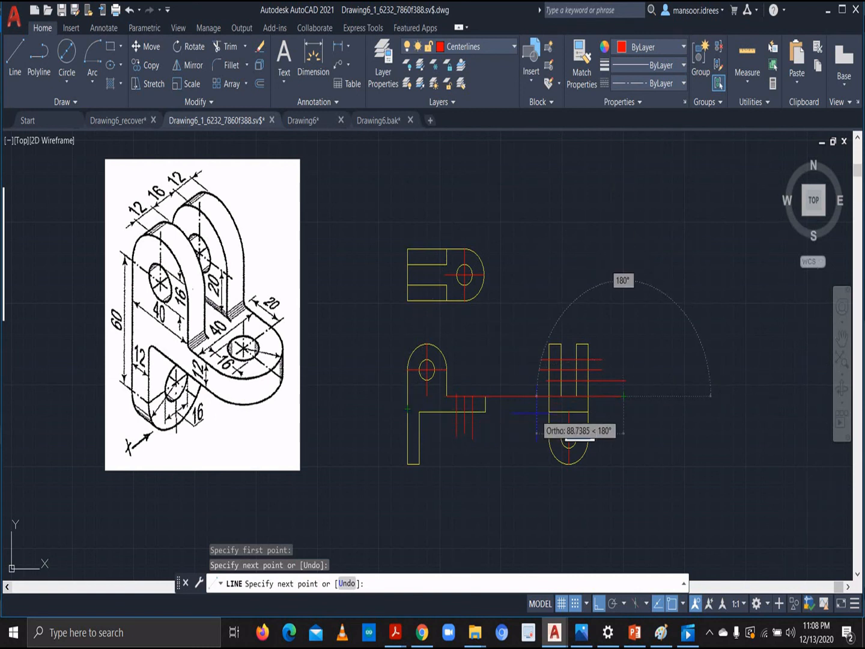
pyautogui.click(360, 396)
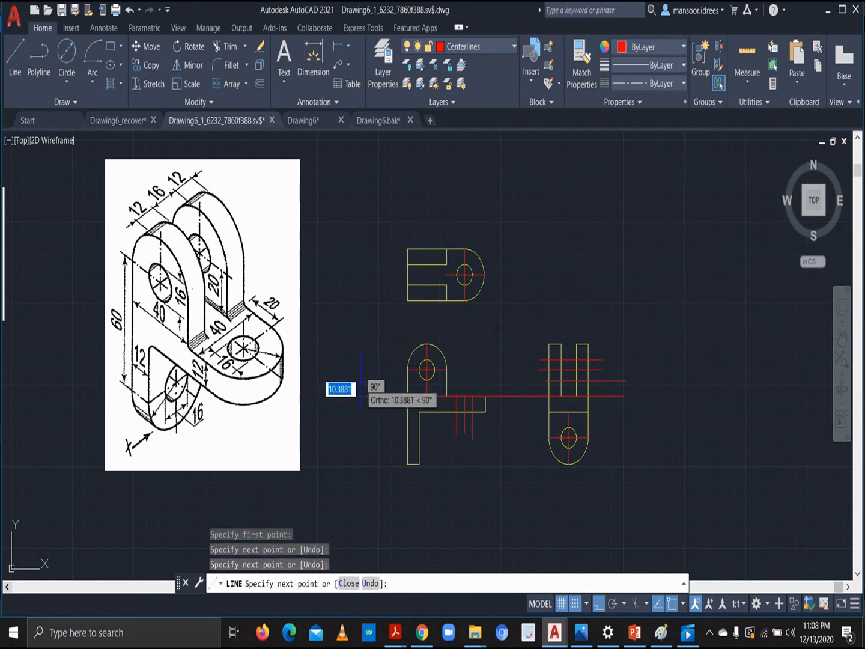
pyautogui.press('Escape')
# Turn off the current Centerlines layer to show only the main outlines
pyautogui.scroll(2, 663, 442)
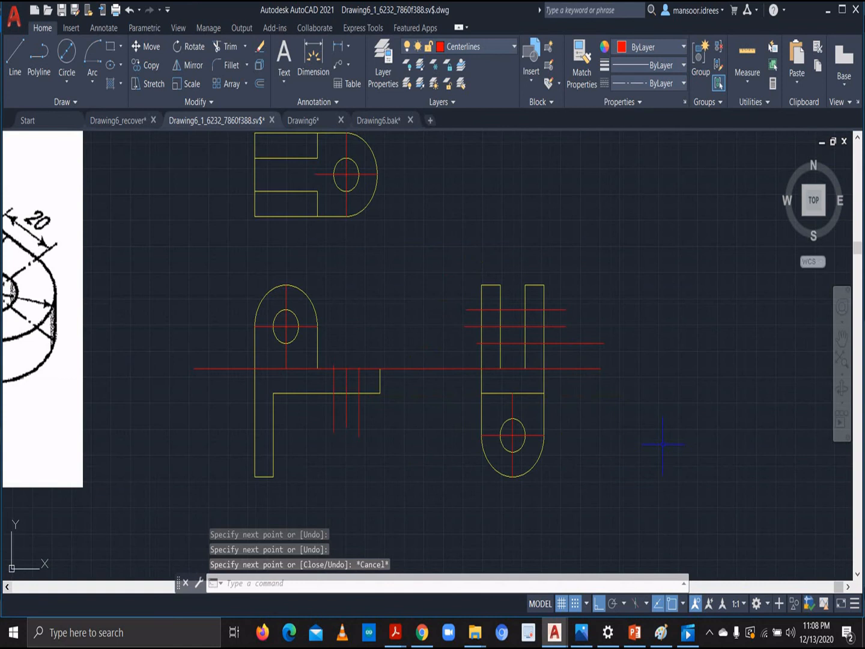
pyautogui.click(406, 50)
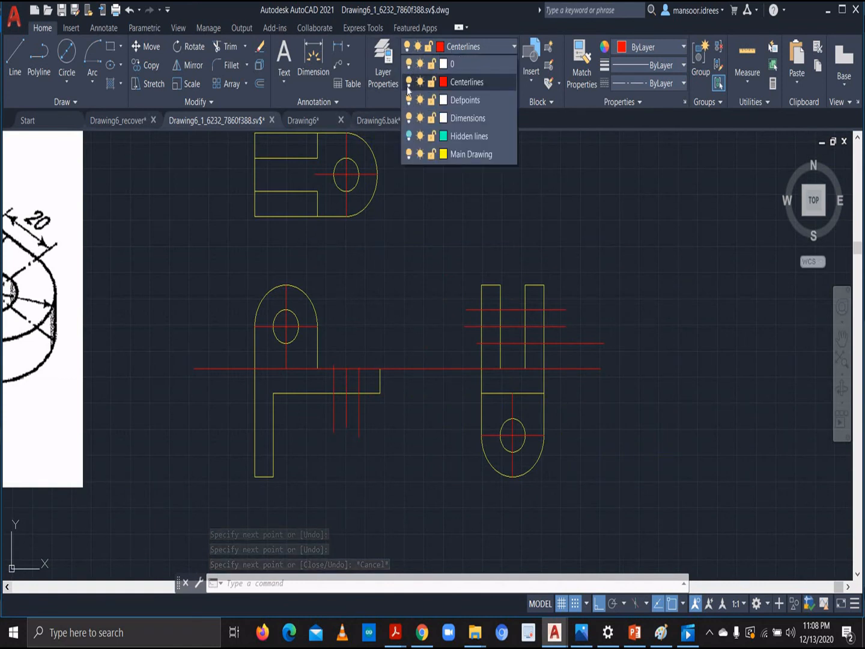
pyautogui.click(408, 85)
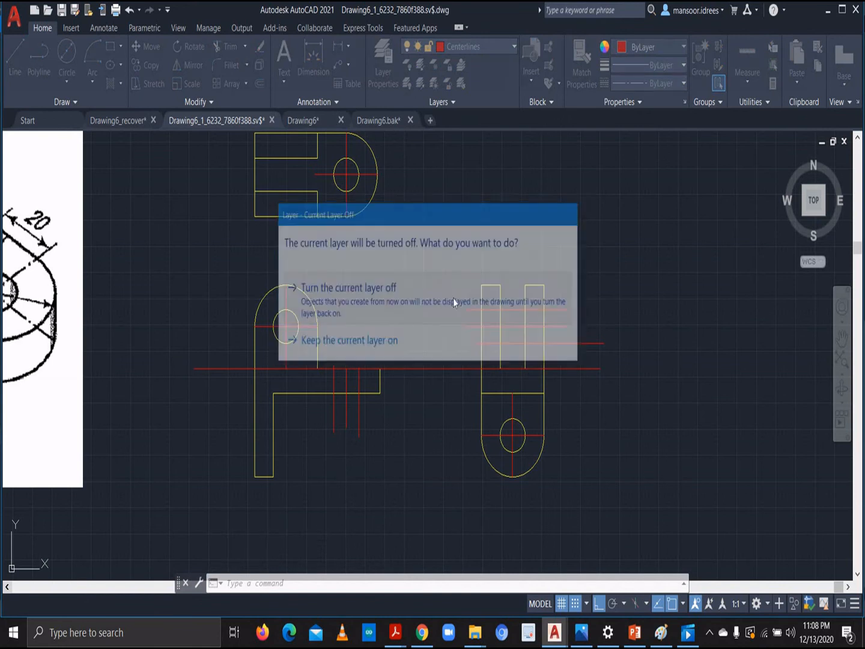
pyautogui.click(452, 298)
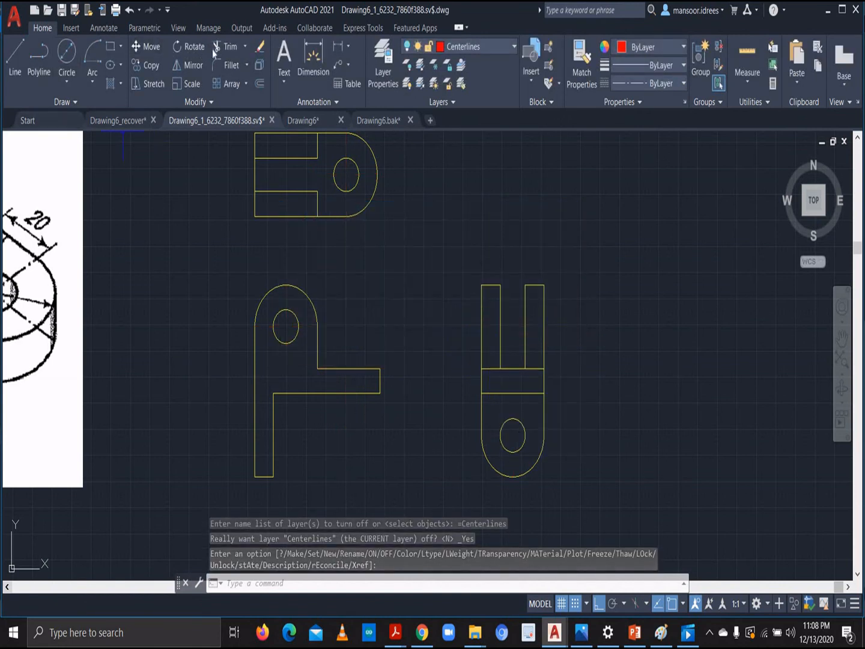
# Trim the side view's lower horizontal edge and the upper edge below both prongs, keeping only the slot's bottom segment
pyautogui.write('tr')
pyautogui.press('Return')
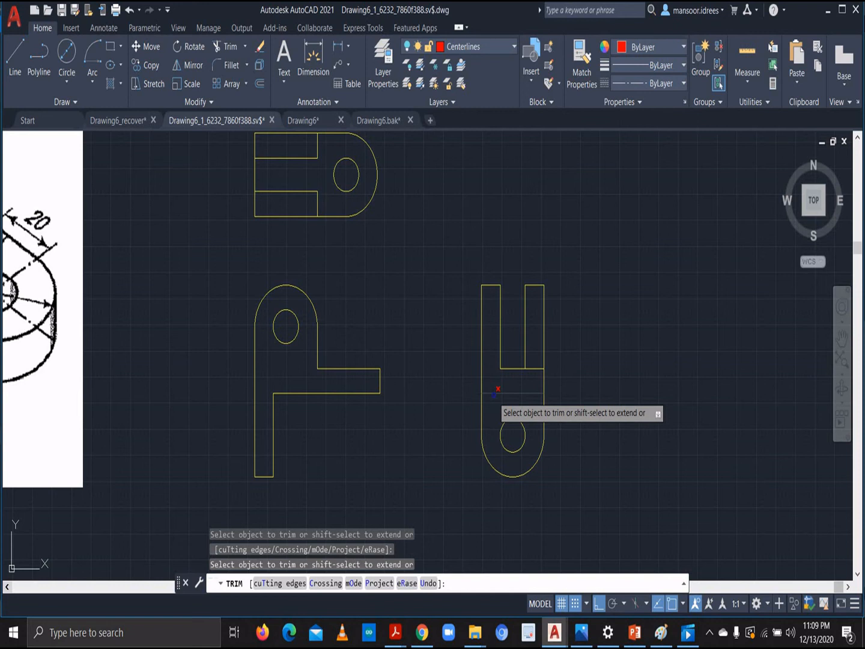
pyautogui.click(534, 368)
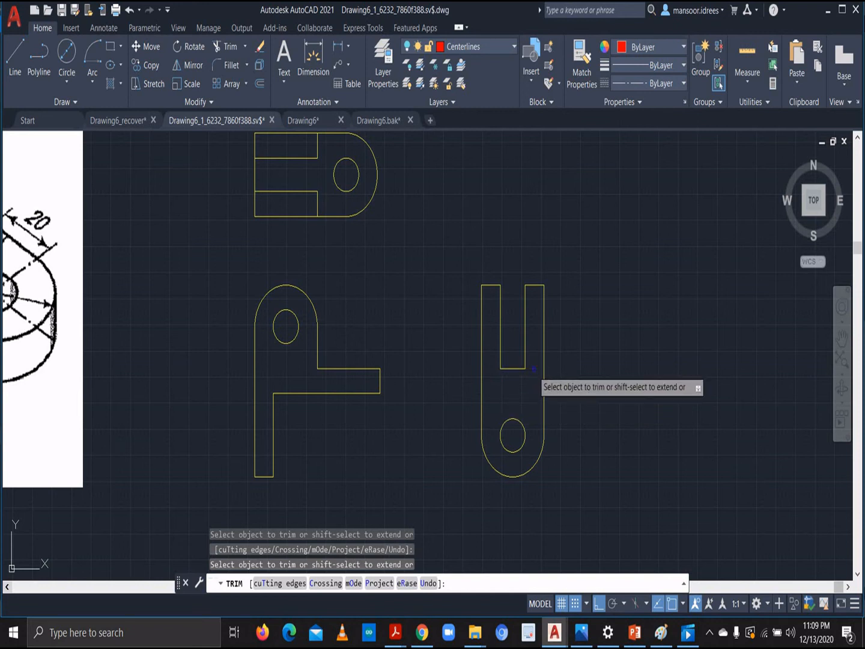
# Turn the Centerlines layer back on and draw a horizontal line across the side view, level with the underside of the front view's leg
pyautogui.click(407, 51)
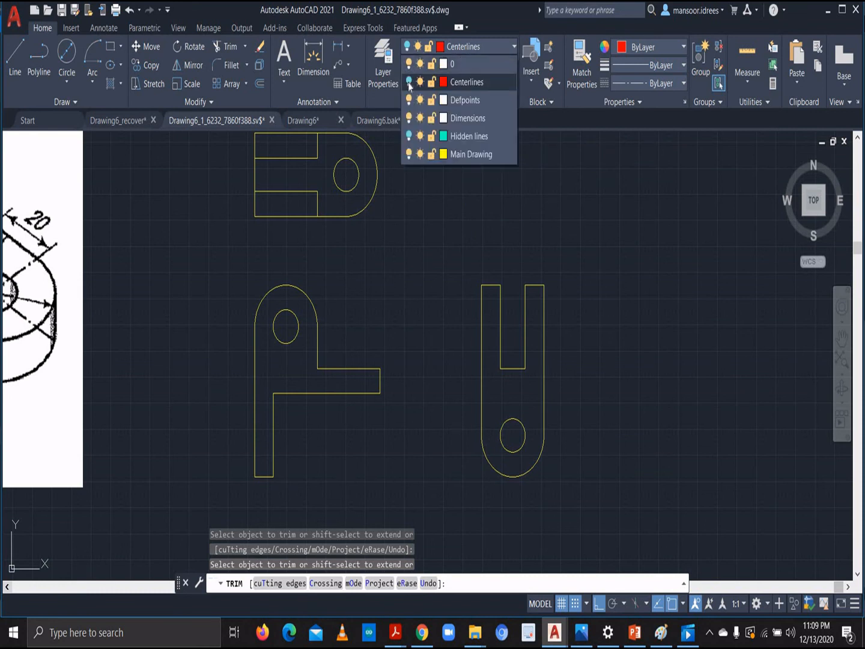
pyautogui.click(409, 82)
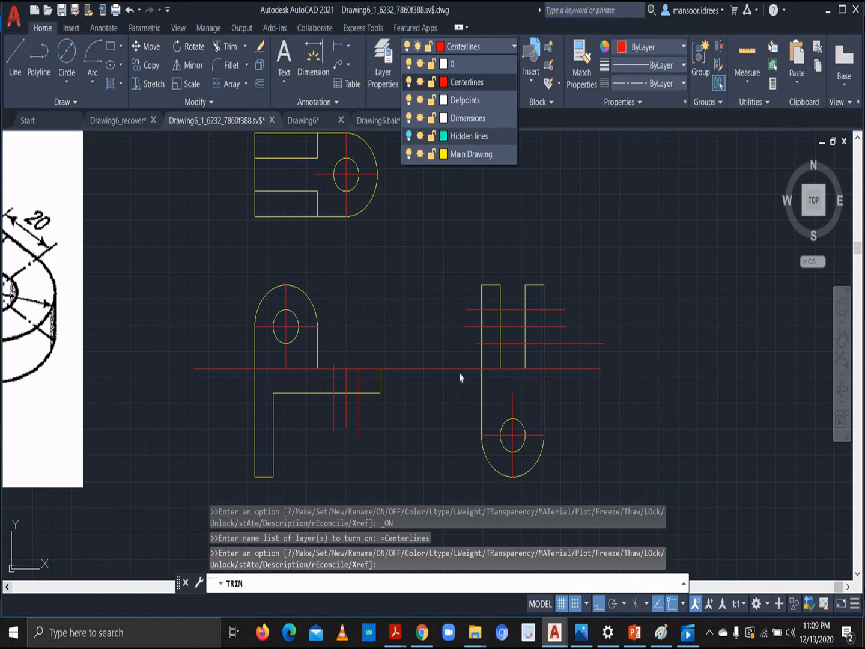
pyautogui.click(15, 58)
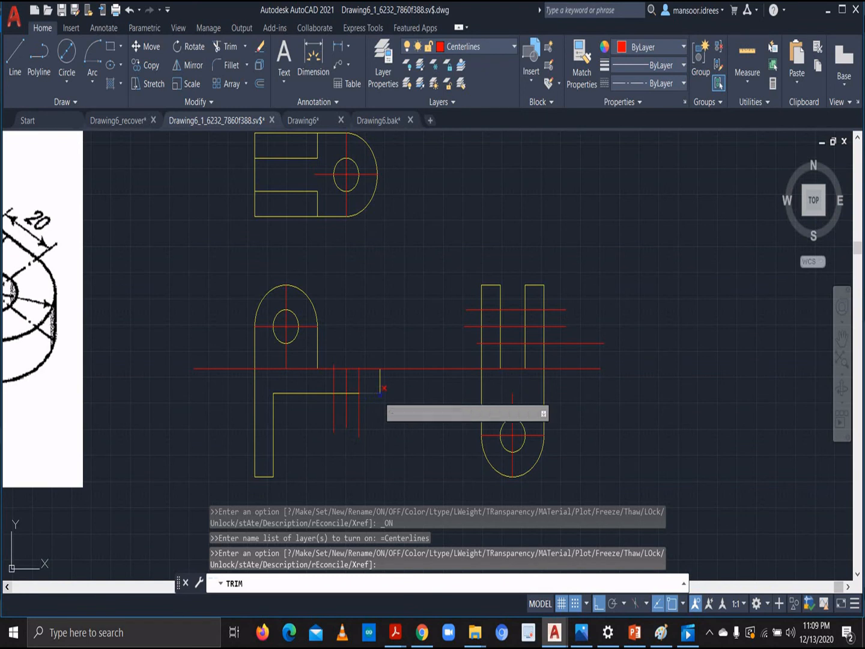
pyautogui.click(15, 58)
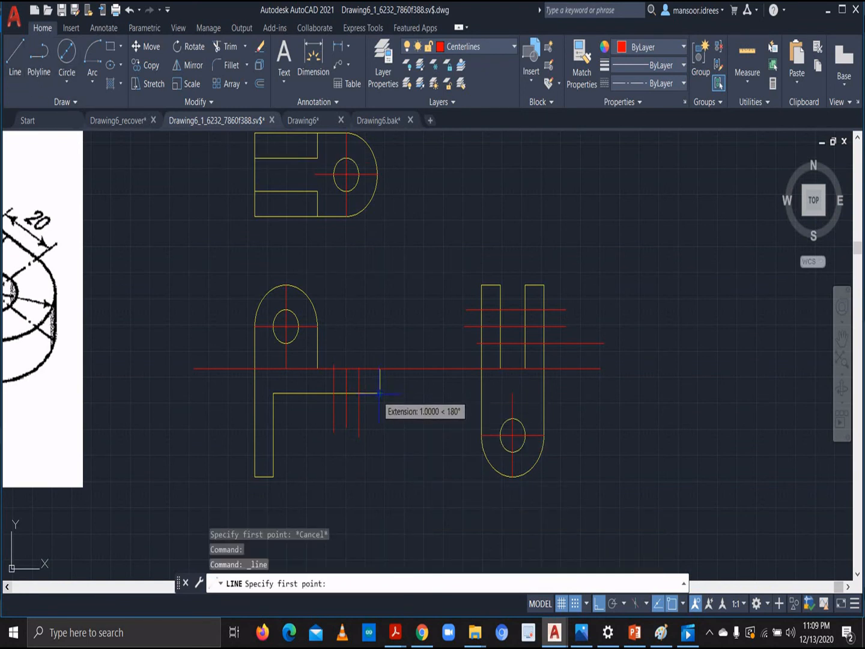
pyautogui.click(462, 393)
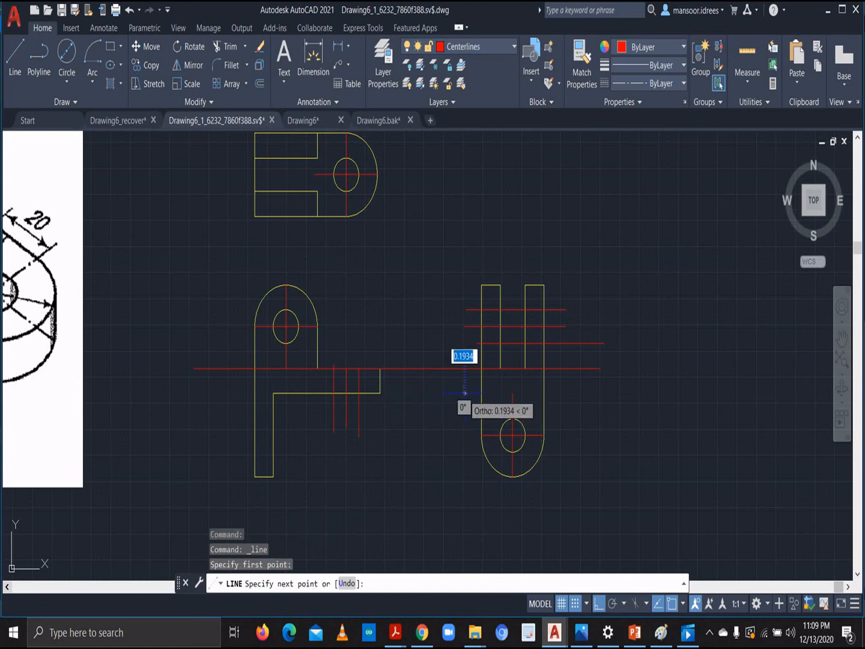
pyautogui.click(557, 393)
pyautogui.press('Escape')
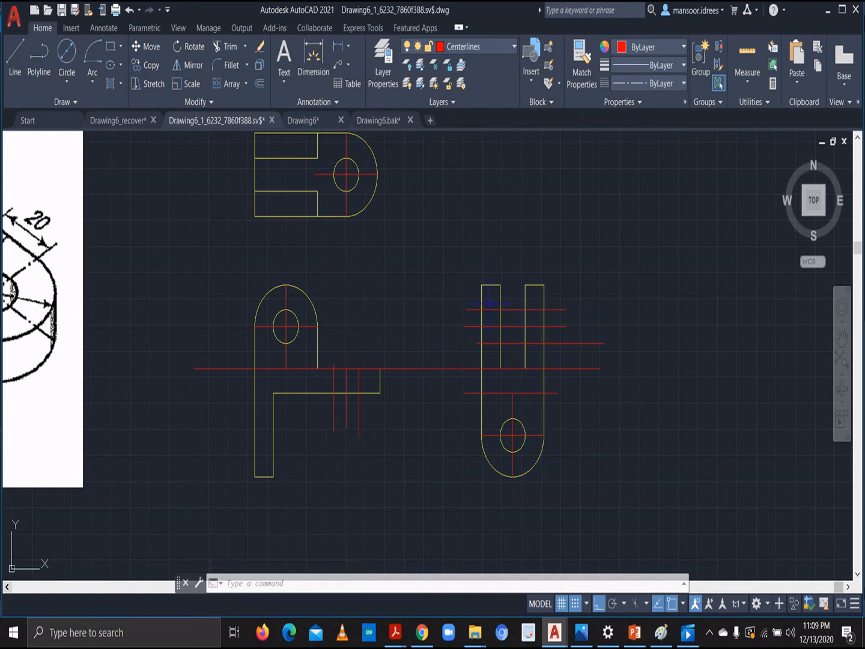
# Trim the long horizontal line where it overlaps the upper edge of the front view's leg and where it extends beyond the view's outer vertical edge
pyautogui.click(229, 53)
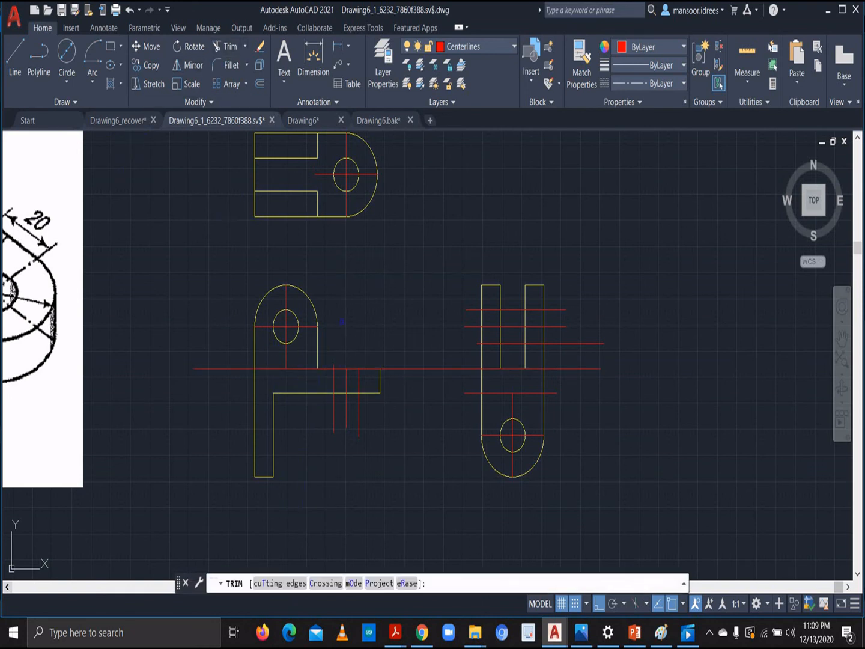
pyautogui.click(334, 368)
pyautogui.click(340, 368)
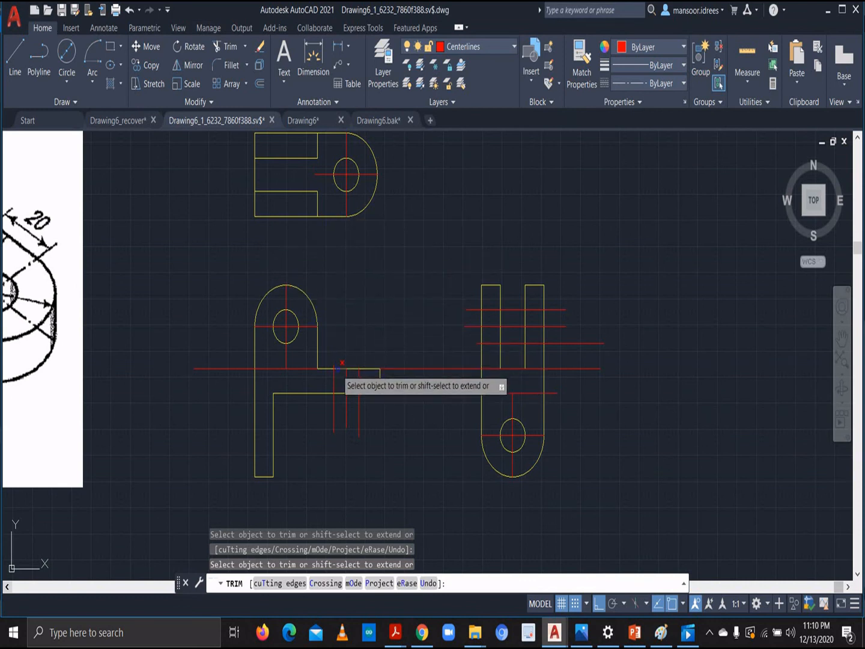
pyautogui.click(243, 368)
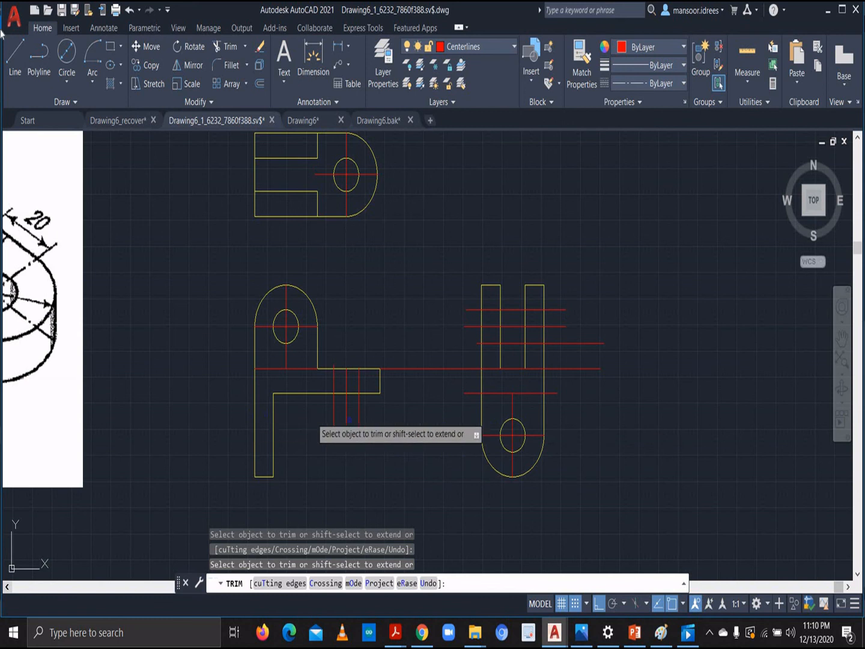
# Draw a short horizontal line across the front view's lower vertical leg, level with the top of the side view's hole
pyautogui.click(15, 54)
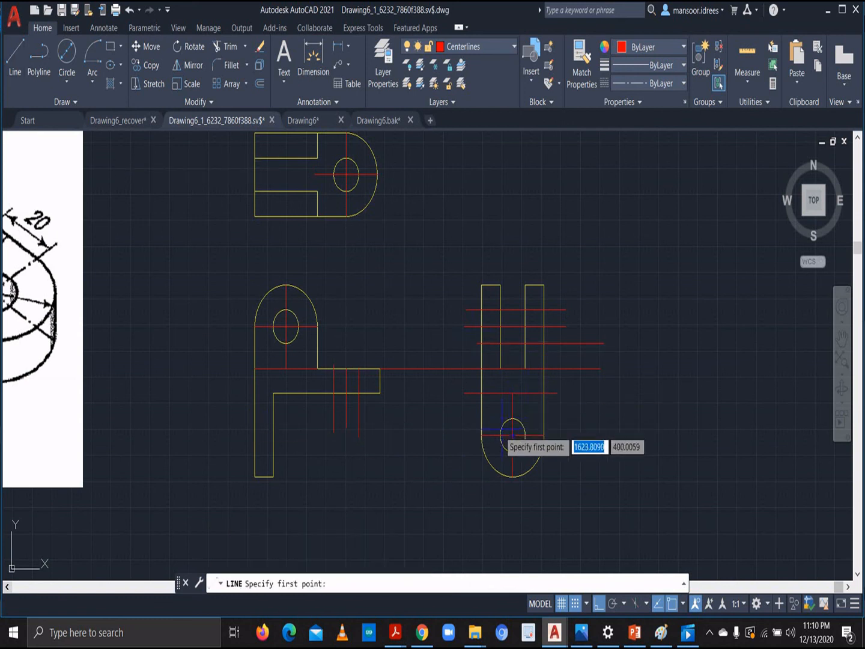
pyautogui.click(279, 417)
pyautogui.click(237, 418)
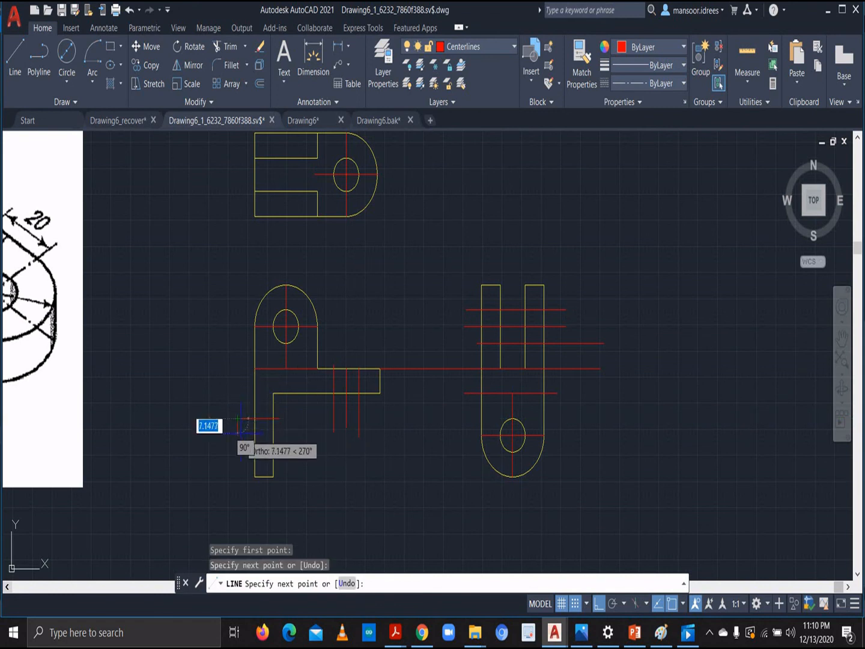
# Draw two horizontal lines across the front view's lower vertical leg, level with the centre and the bottom of the side view's hole
pyautogui.press('Escape')
pyautogui.click(7, 48)
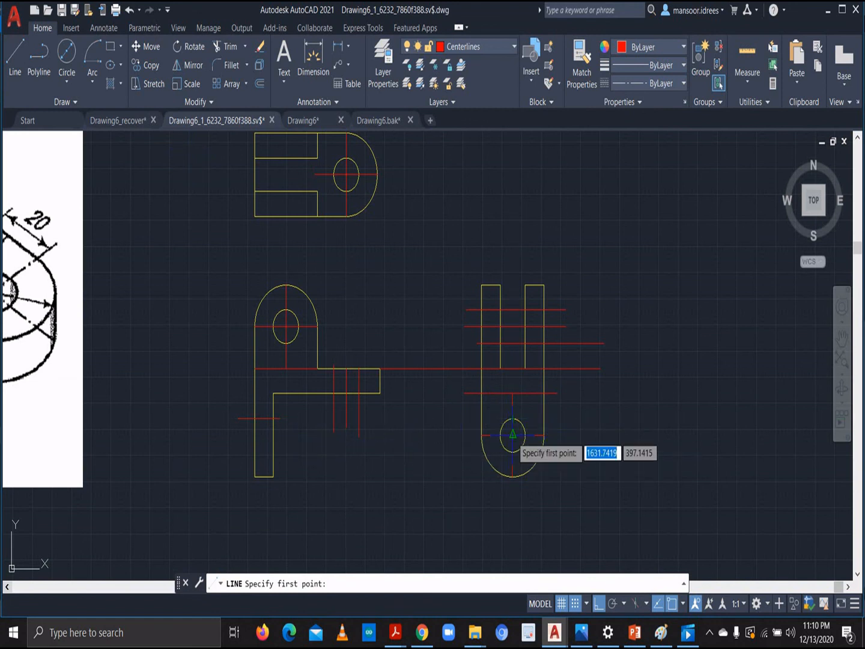
pyautogui.click(452, 434)
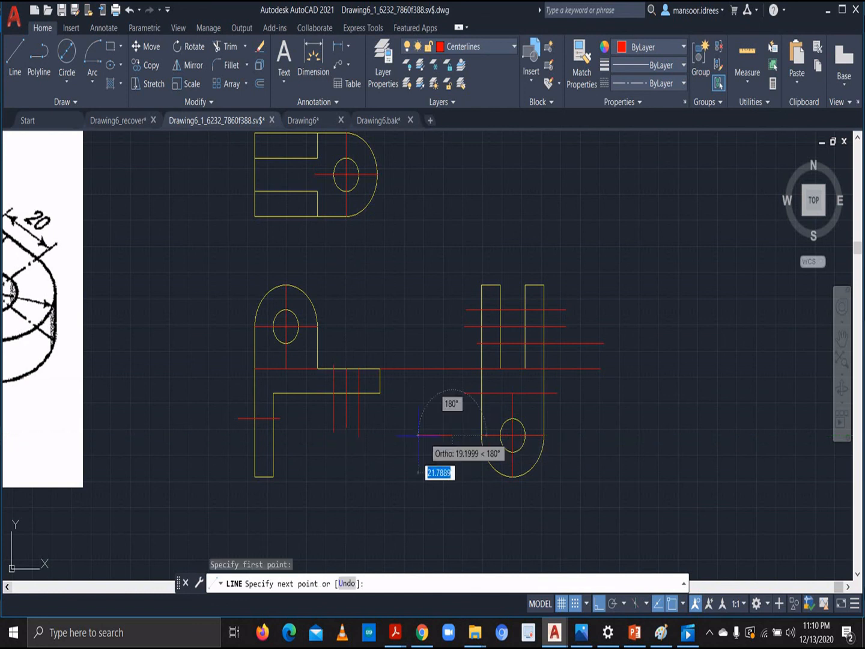
pyautogui.click(221, 434)
pyautogui.press('Escape')
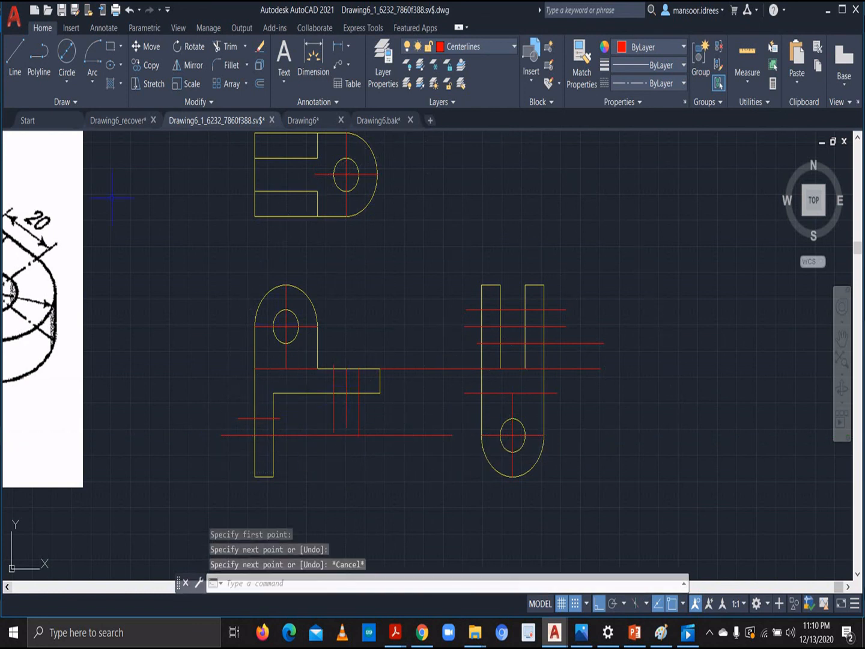
pyautogui.click(15, 60)
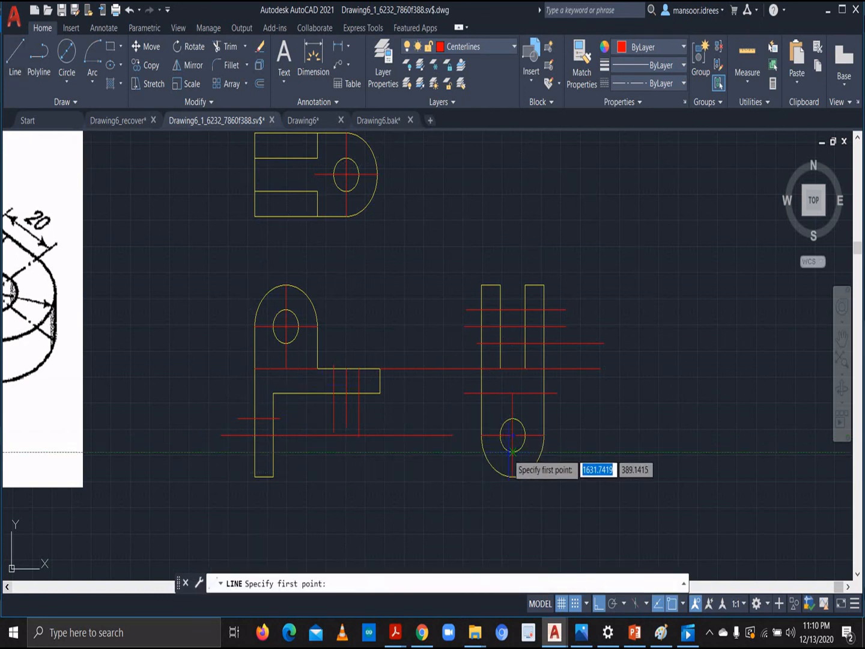
pyautogui.click(450, 451)
pyautogui.click(215, 451)
pyautogui.press('Escape')
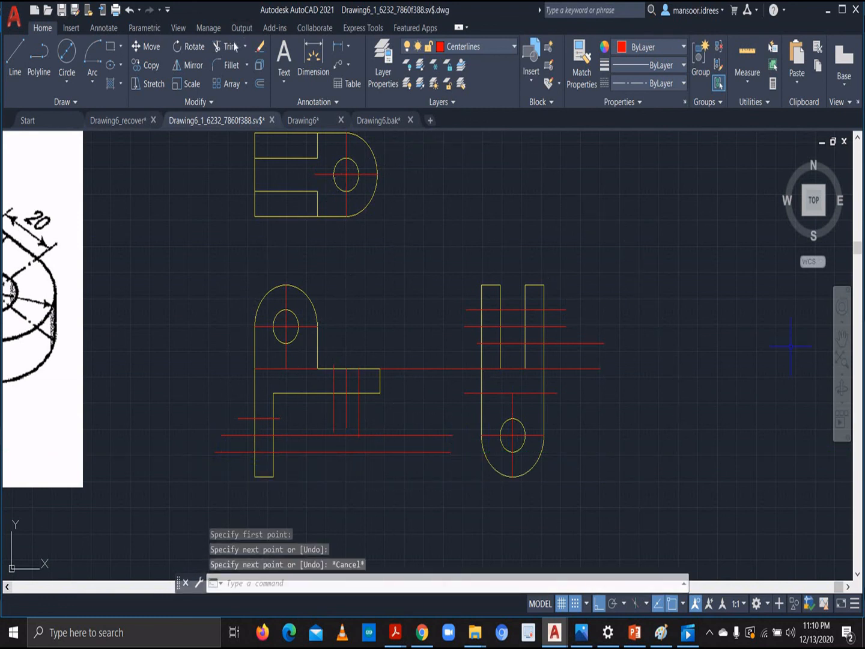
# Trim the three horizontal lines crossing the front view's lower vertical leg where they extend beyond its edges
pyautogui.write('tr')
pyautogui.press('Return')
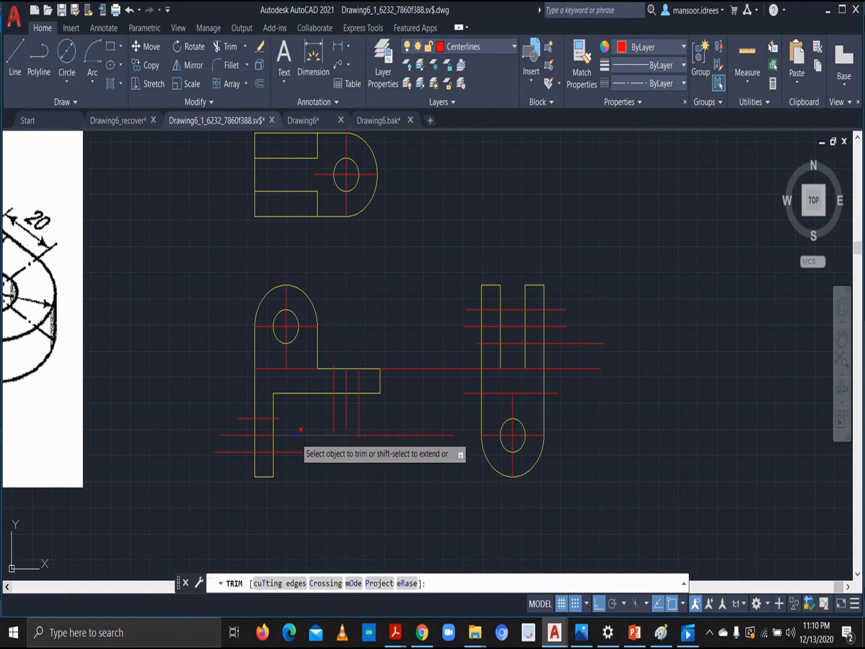
pyautogui.click(297, 437)
pyautogui.press('Return')
pyautogui.click(305, 451)
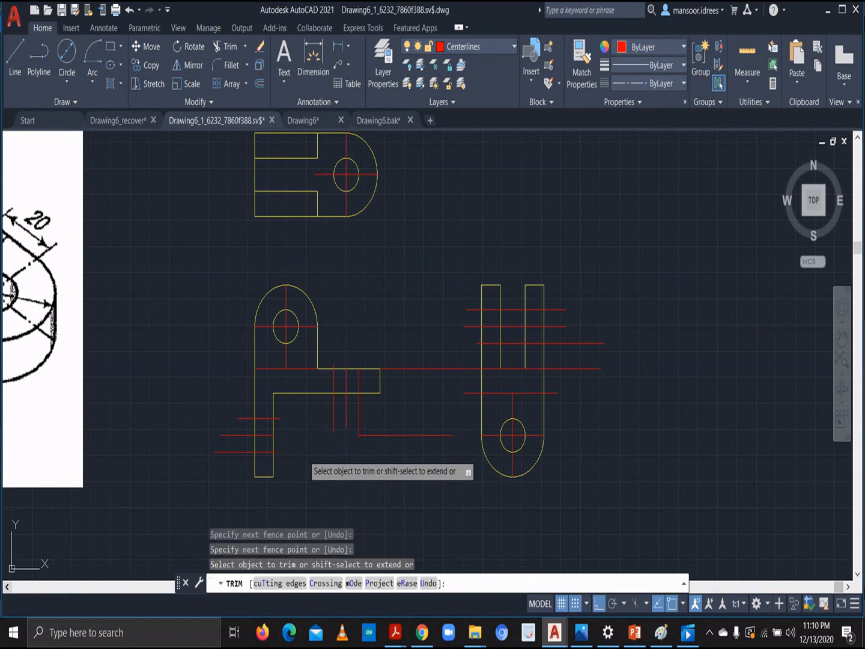
pyautogui.click(245, 418)
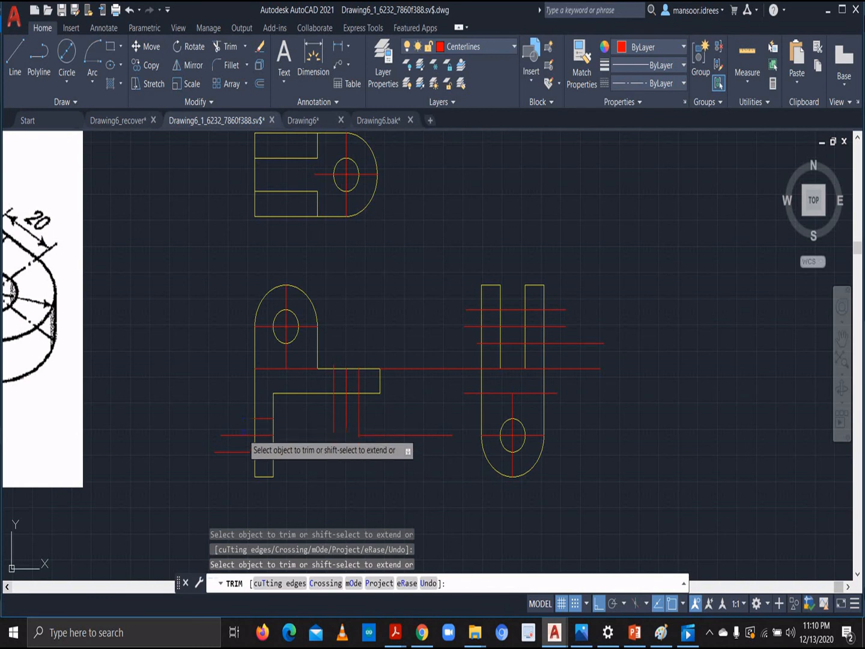
pyautogui.click(244, 435)
pyautogui.click(247, 452)
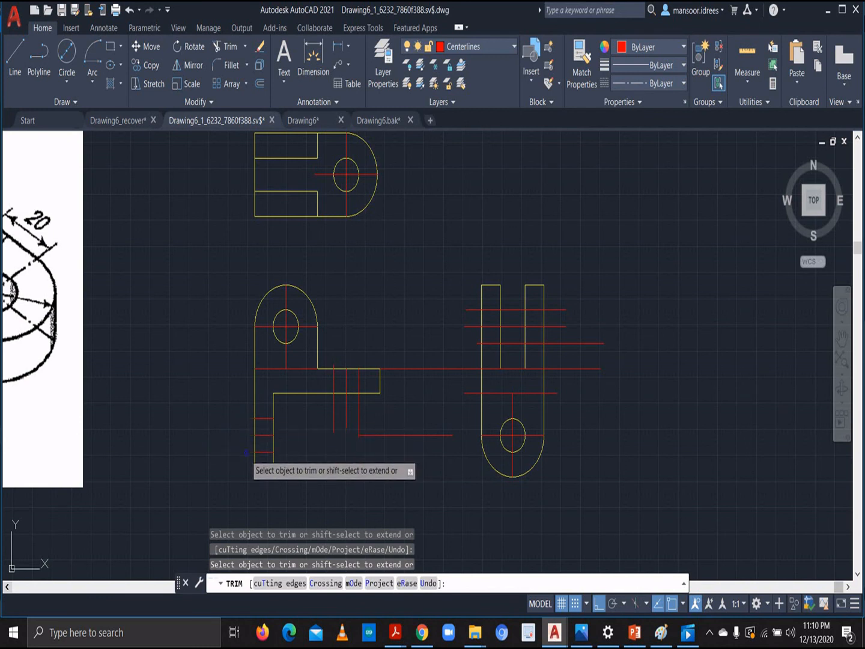
# Trim the long horizontal line between the front and side views, and the projection lines hanging below the front view's horizontal leg
pyautogui.scroll(4, 332, 361)
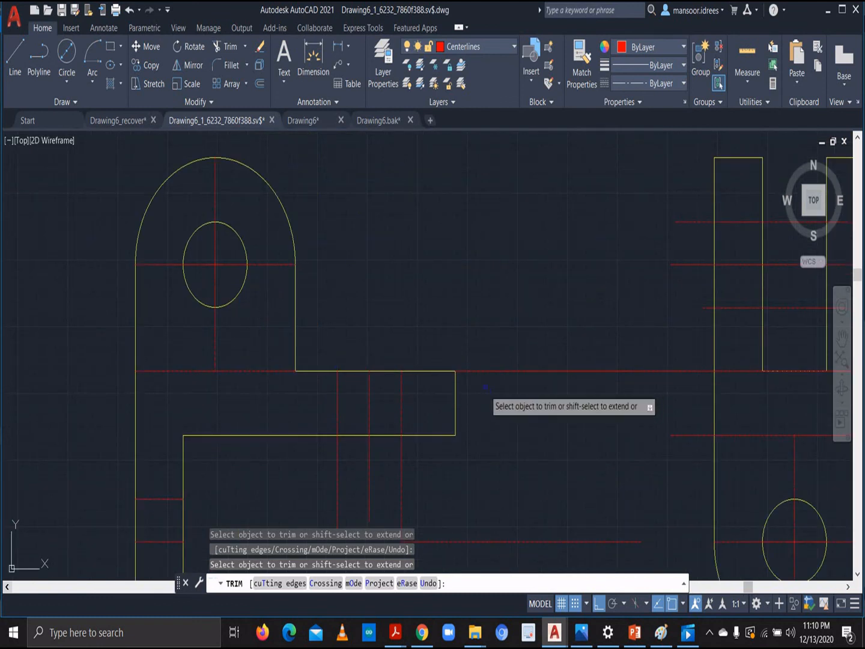
pyautogui.click(489, 370)
pyautogui.click(500, 370)
pyautogui.press('Return')
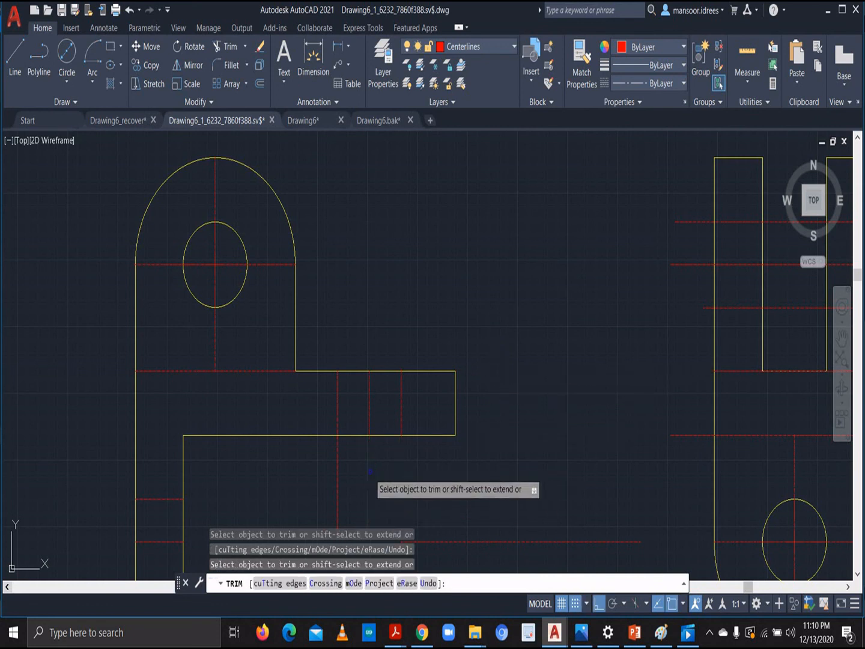
# Trim the horizontal lines across the side view where they extend beyond its outer vertical edges
pyautogui.scroll(-2, 341, 473)
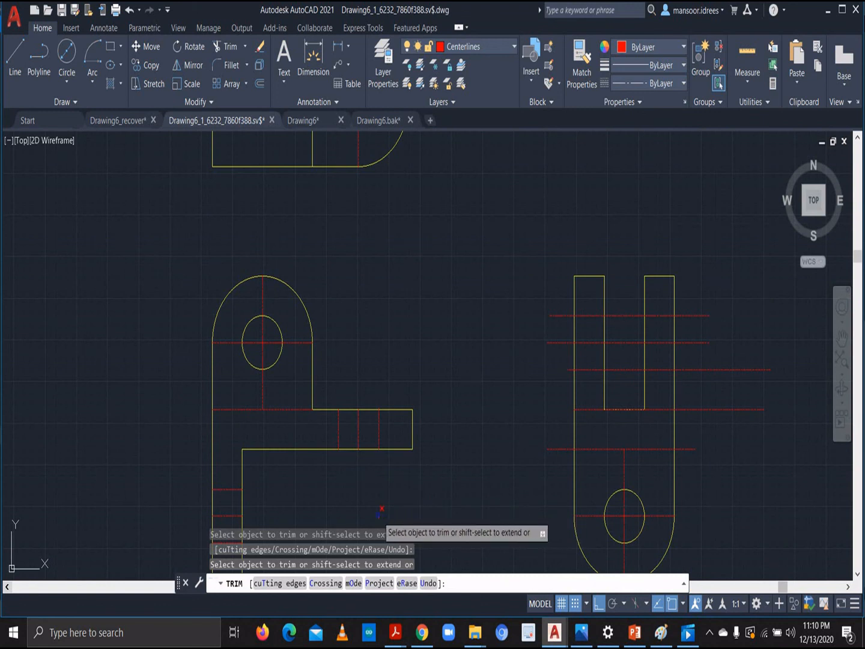
pyautogui.scroll(-2, 397, 501)
pyautogui.moveTo(427, 496); pyautogui.dragTo(423, 449, button='middle')
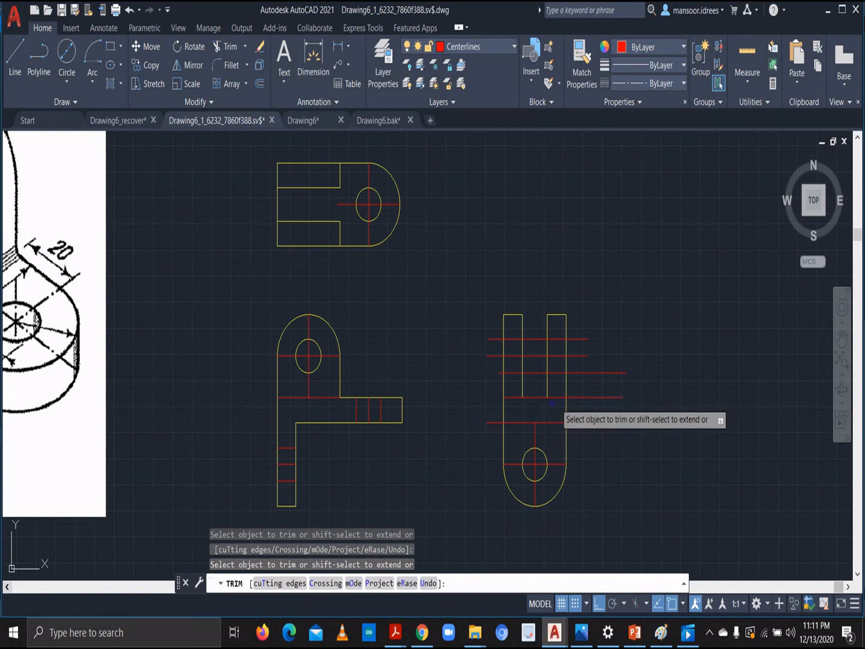
pyautogui.click(497, 422)
pyautogui.click(500, 372)
pyautogui.click(498, 356)
pyautogui.click(496, 339)
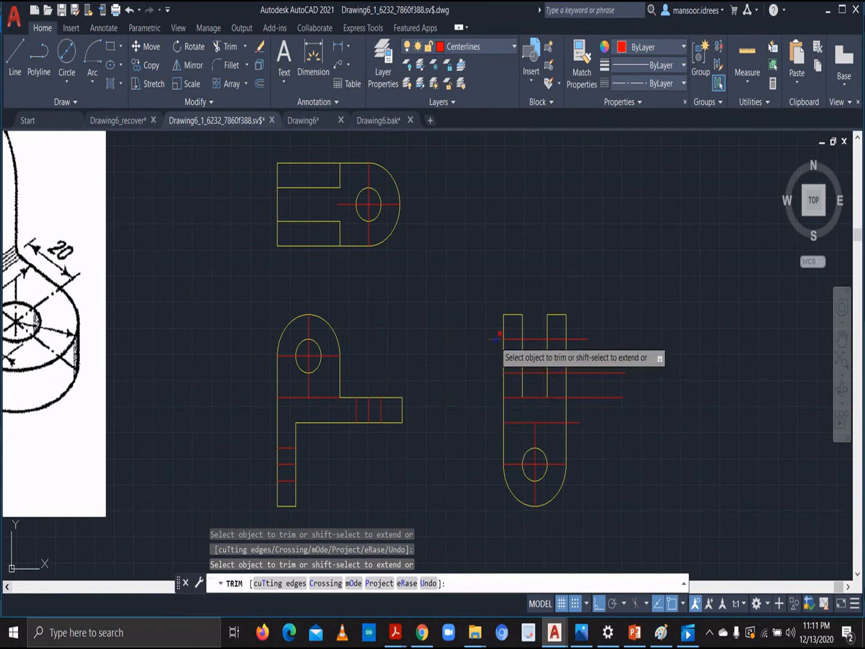
pyautogui.click(579, 339)
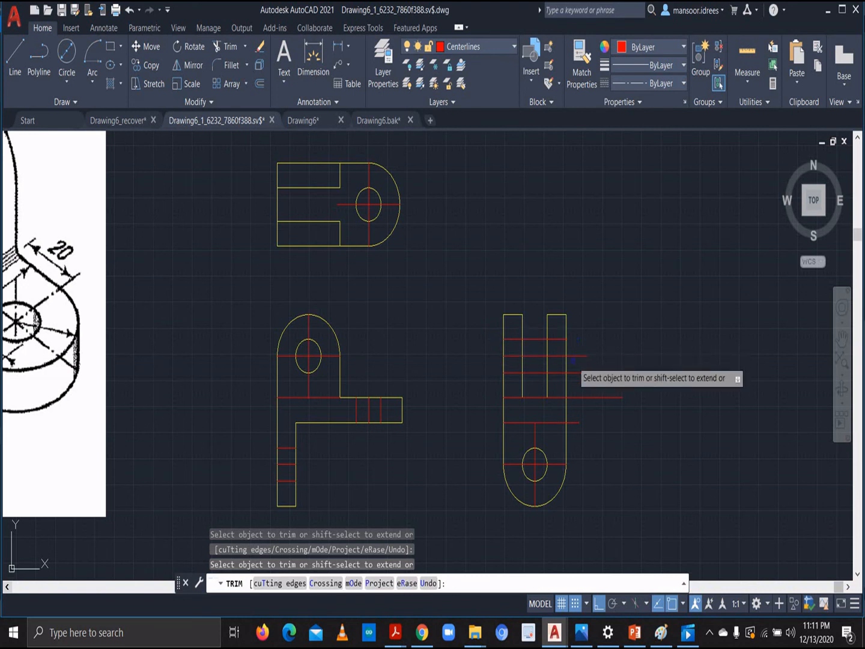
pyautogui.click(575, 356)
pyautogui.click(580, 372)
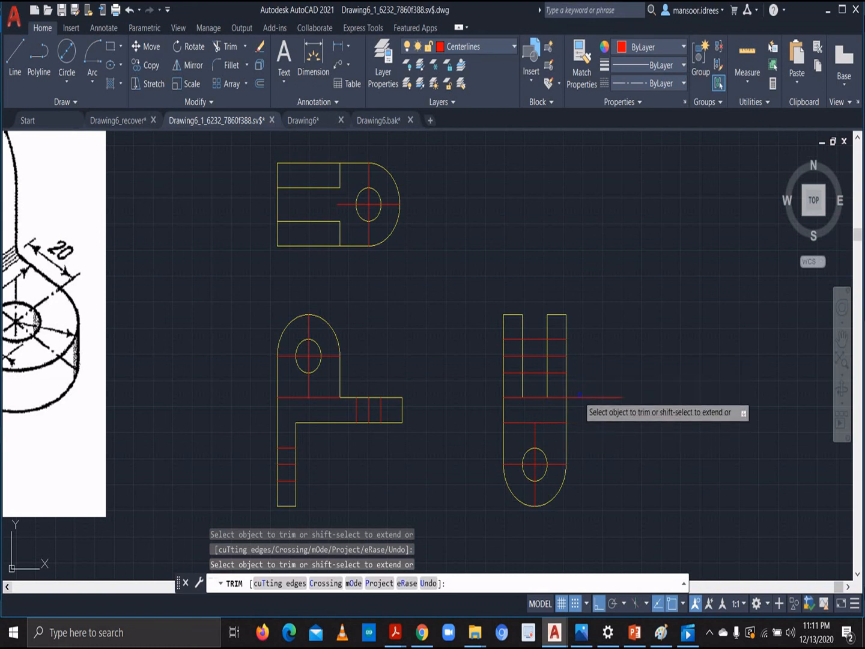
pyautogui.click(580, 397)
pyautogui.click(501, 341)
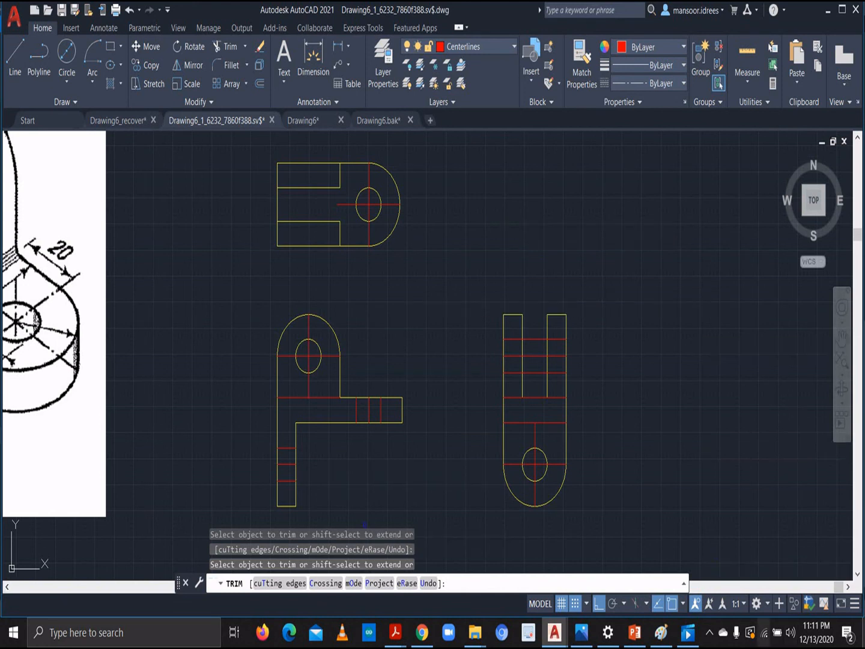
# Draw two vertical lines across the top view, aligned with the right edge and the centre of the front view's hole
pyautogui.click(18, 54)
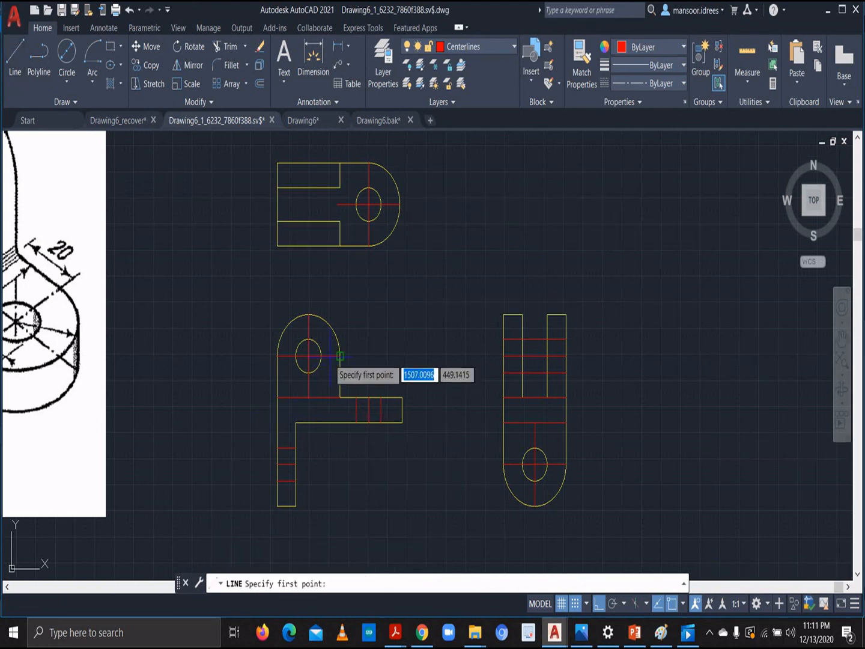
pyautogui.click(322, 246)
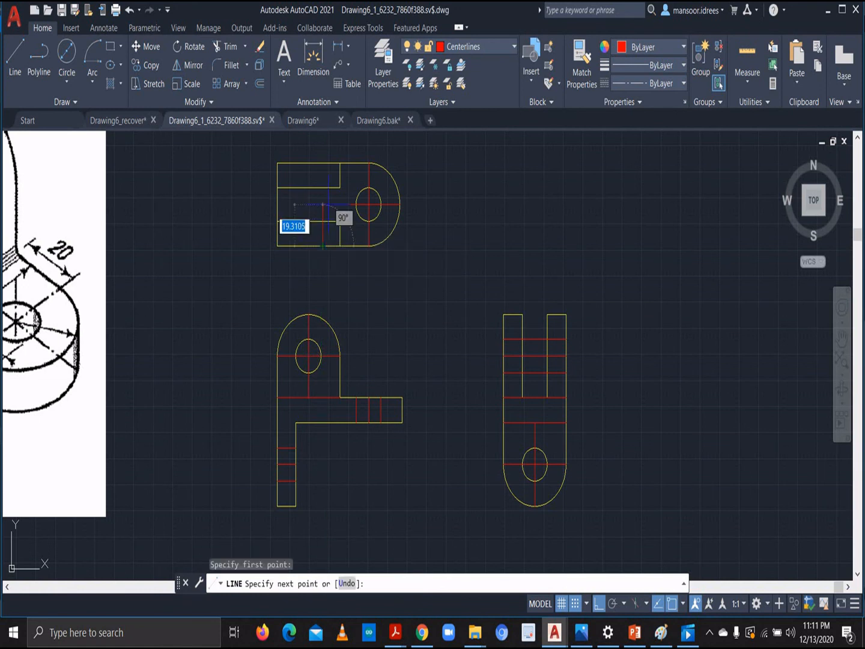
pyautogui.click(322, 162)
pyautogui.press('Escape')
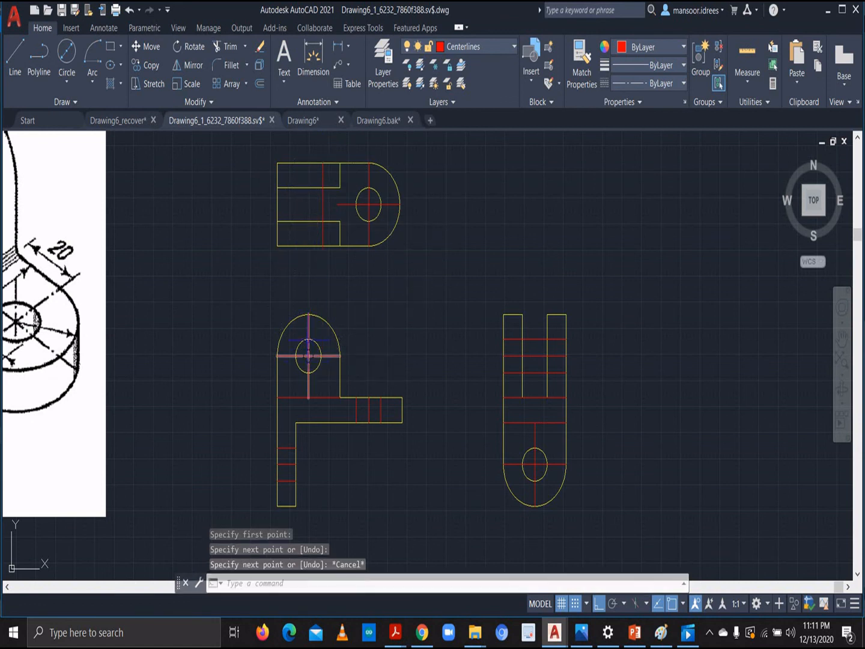
pyautogui.click(15, 57)
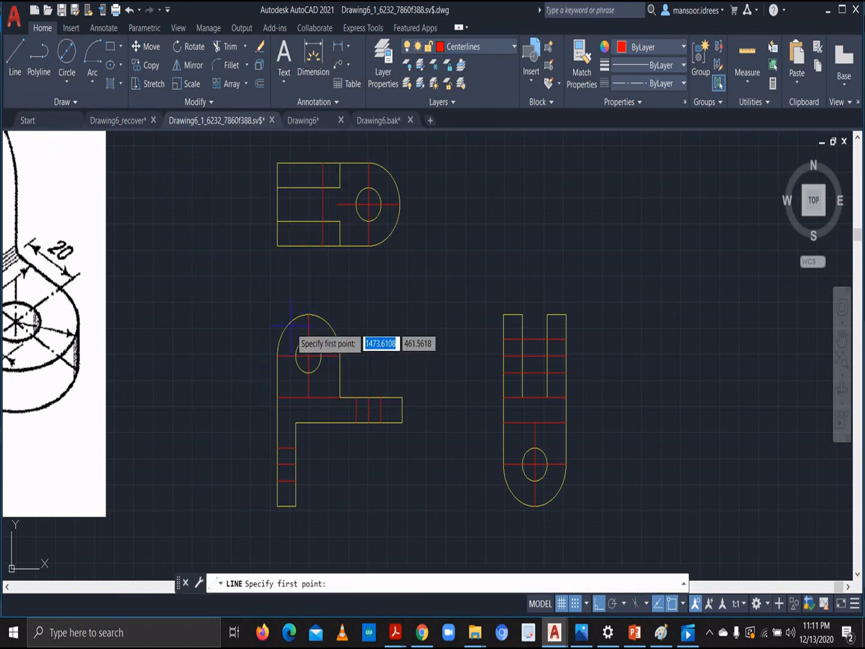
pyautogui.click(308, 254)
pyautogui.click(308, 149)
pyautogui.press('Escape')
pyautogui.press('Return')
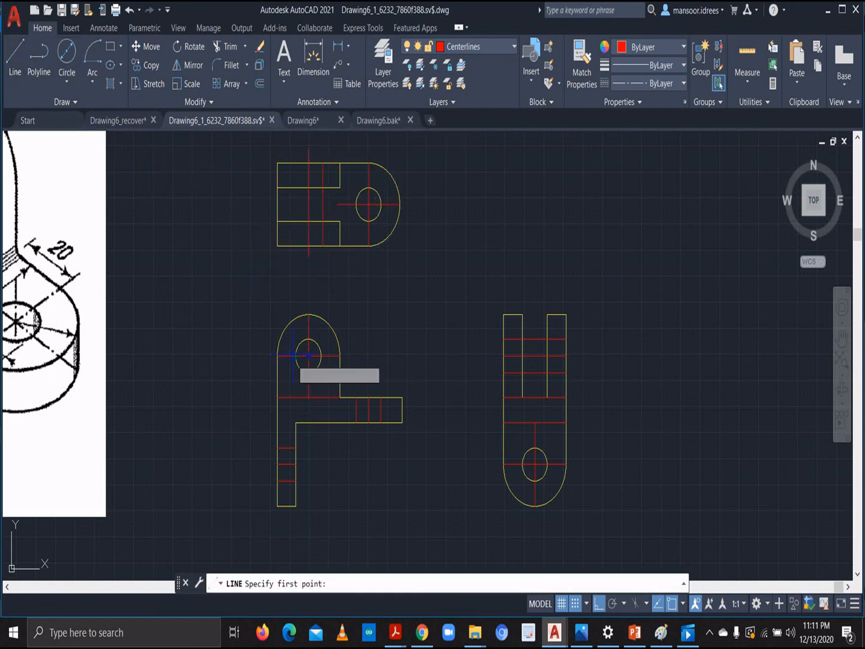
pyautogui.click(296, 253)
pyautogui.click(295, 136)
pyautogui.press('Escape')
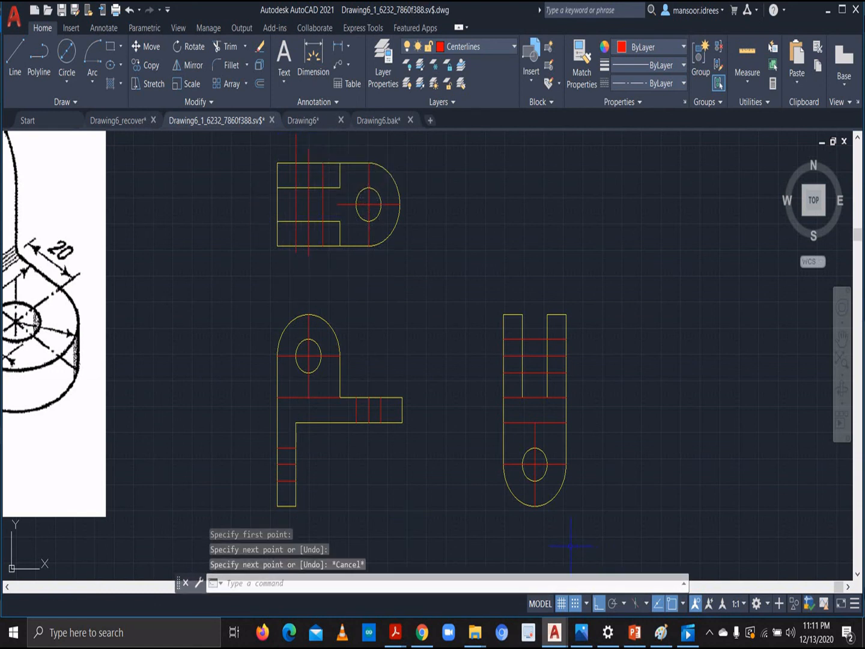
pyautogui.hotkey('ctrl', 'z')
# Draw a vertical line across the top view, aligned with the left edge of the front view's hole
pyautogui.click(21, 59)
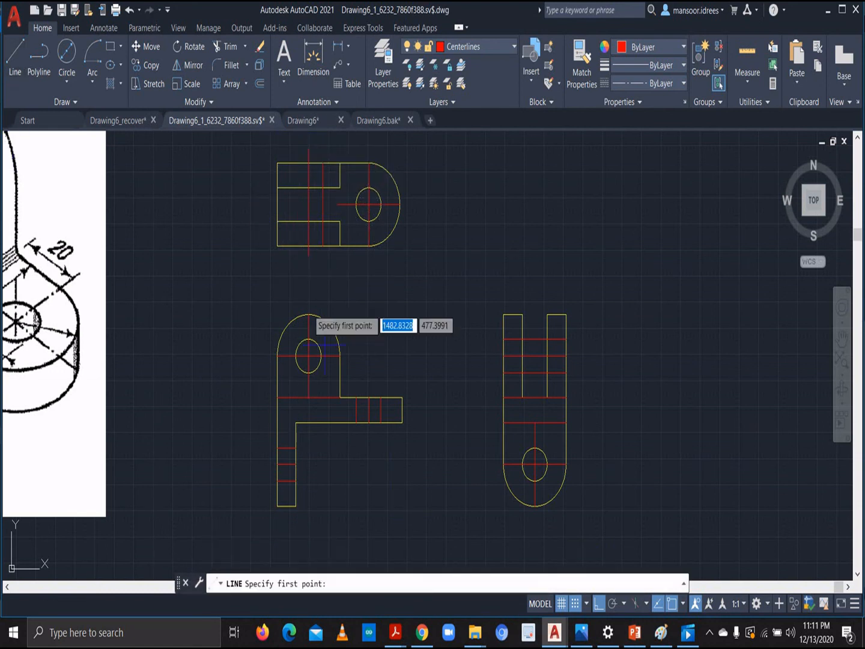
pyautogui.click(295, 254)
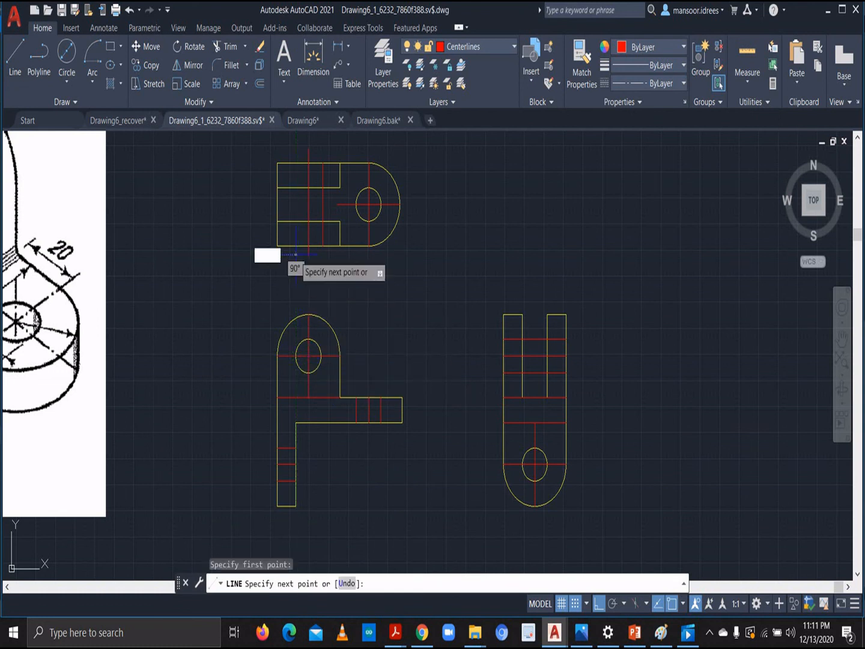
pyautogui.click(295, 154)
pyautogui.press('Escape')
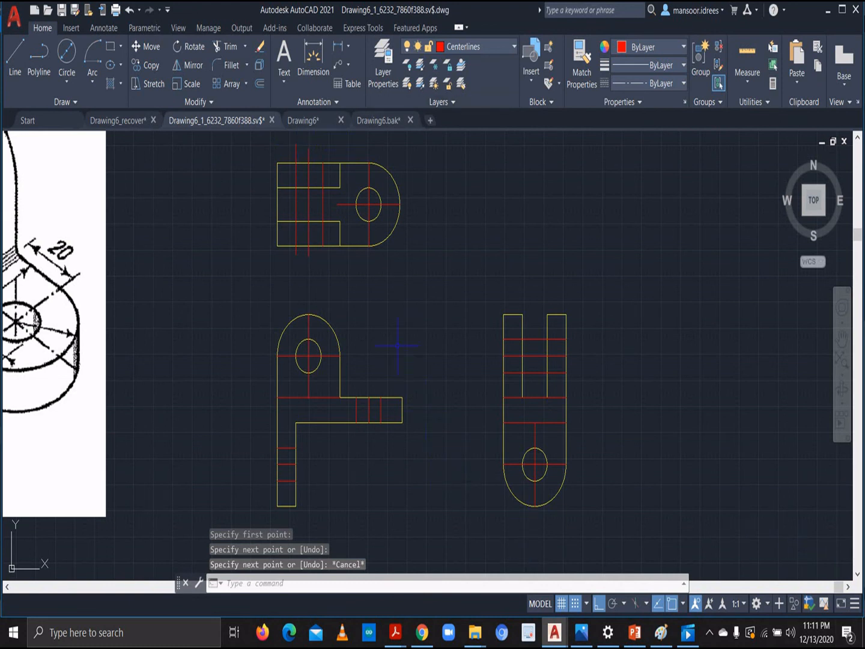
# Continue the top view's horizontal centerline with a line from its inner end to beyond the straight end of the view
pyautogui.click(22, 48)
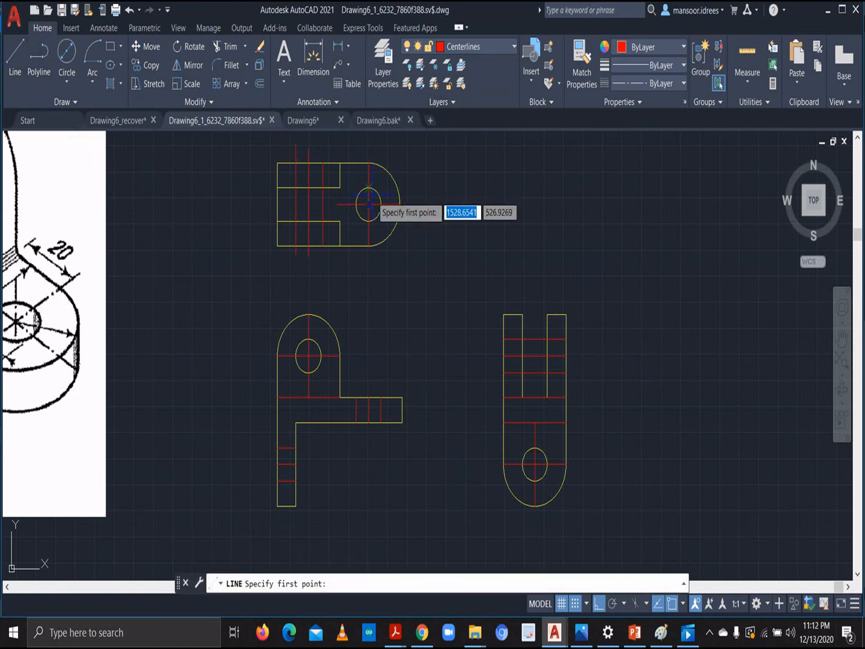
pyautogui.click(337, 204)
pyautogui.click(256, 212)
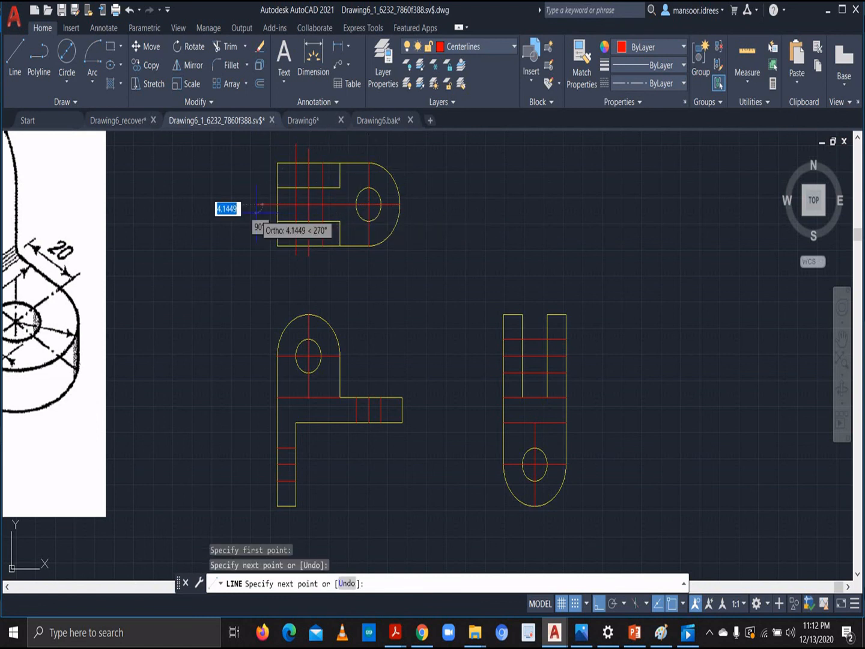
pyautogui.press('Escape')
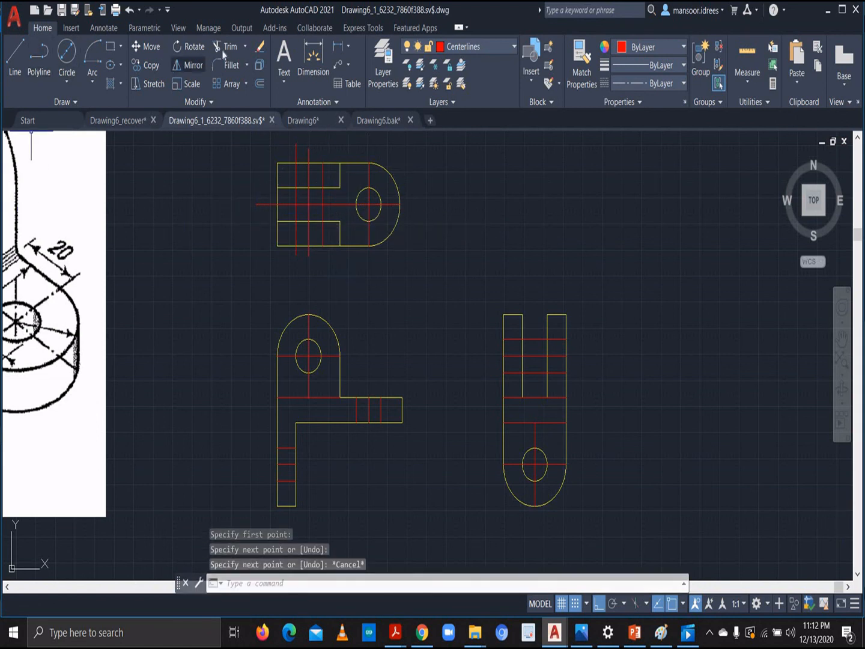
# Trim the vertical lines and the horizontal centerline where they extend outside the top view's outline
pyautogui.click(295, 155)
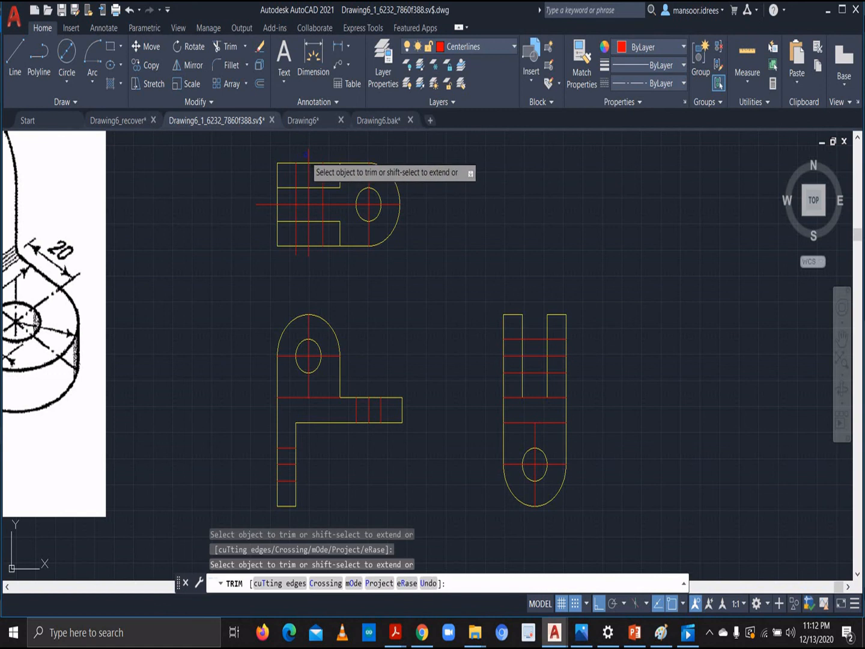
pyautogui.scroll(2, 264, 252)
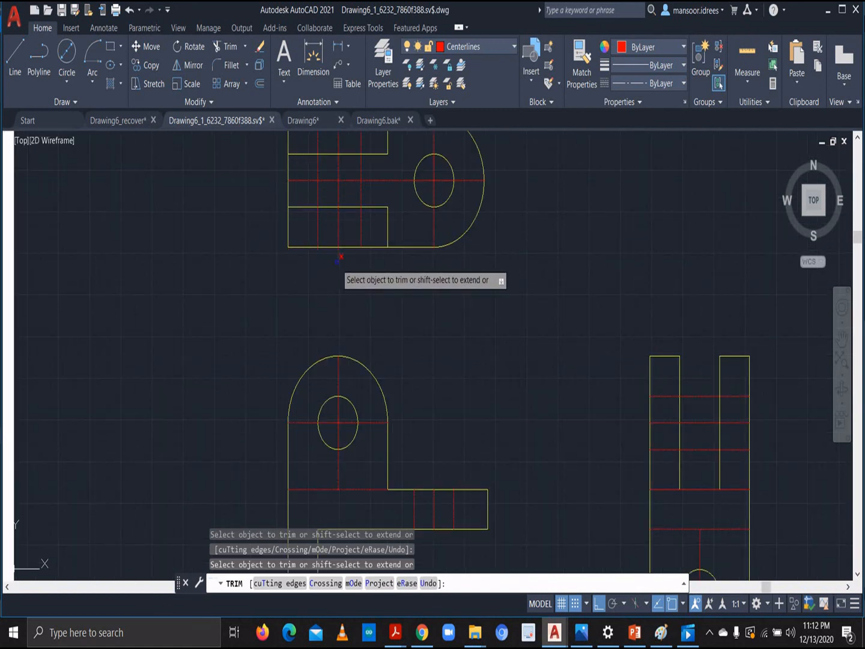
pyautogui.scroll(-2, 338, 264)
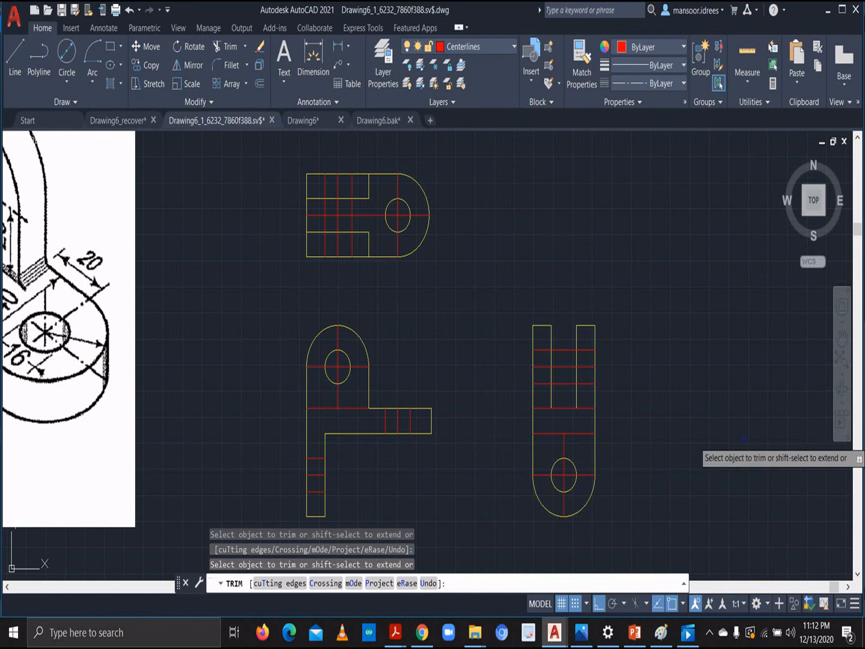
pyautogui.scroll(-2, 720, 438)
pyautogui.moveTo(718, 403); pyautogui.dragTo(569, 385, button='middle')
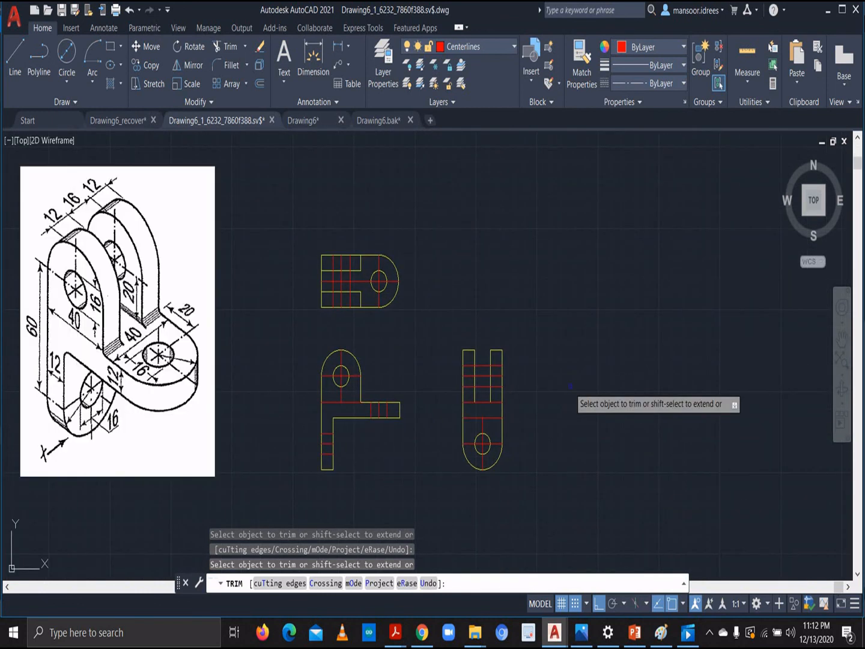